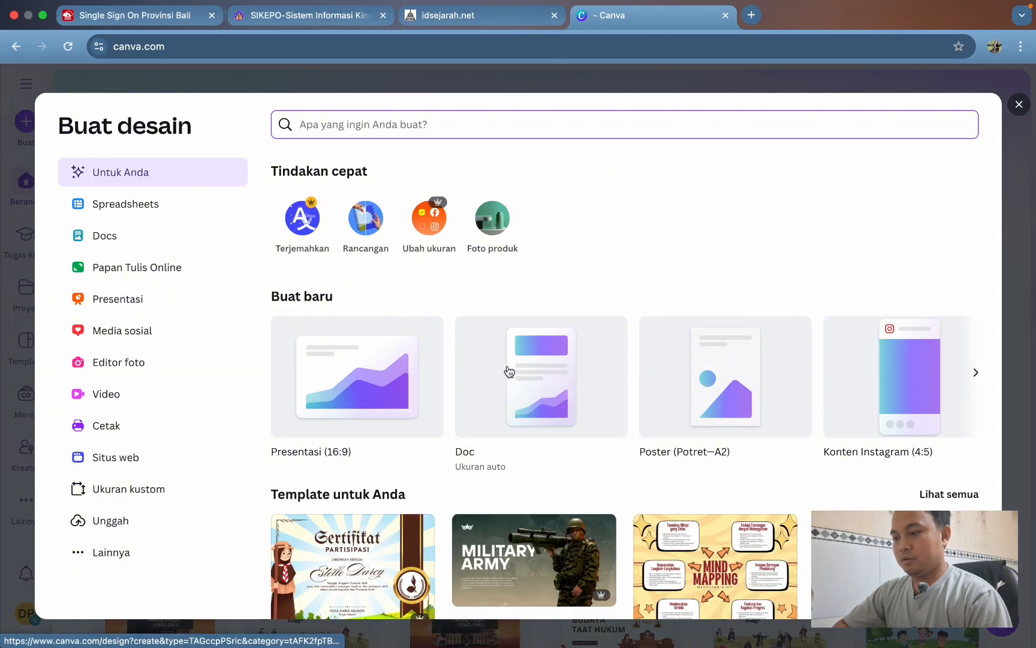
Create a new blank Poster (Potret—A2) design, 42 × 59,4 cm
scroll(509, 371, right, 3)
scroll(517, 375, right, 3)
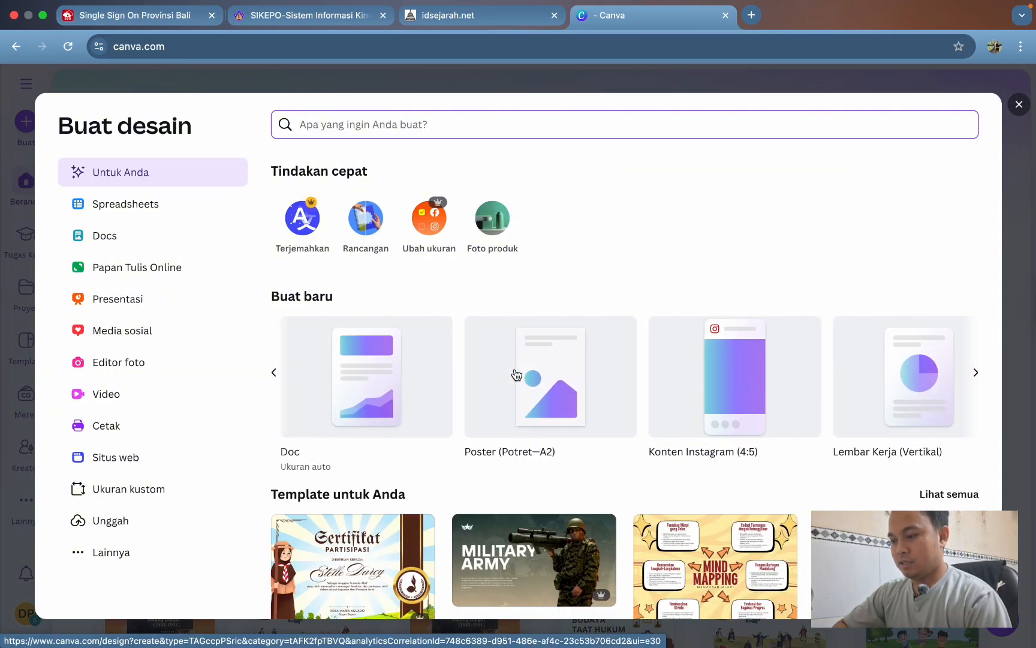
scroll(517, 375, left, 5)
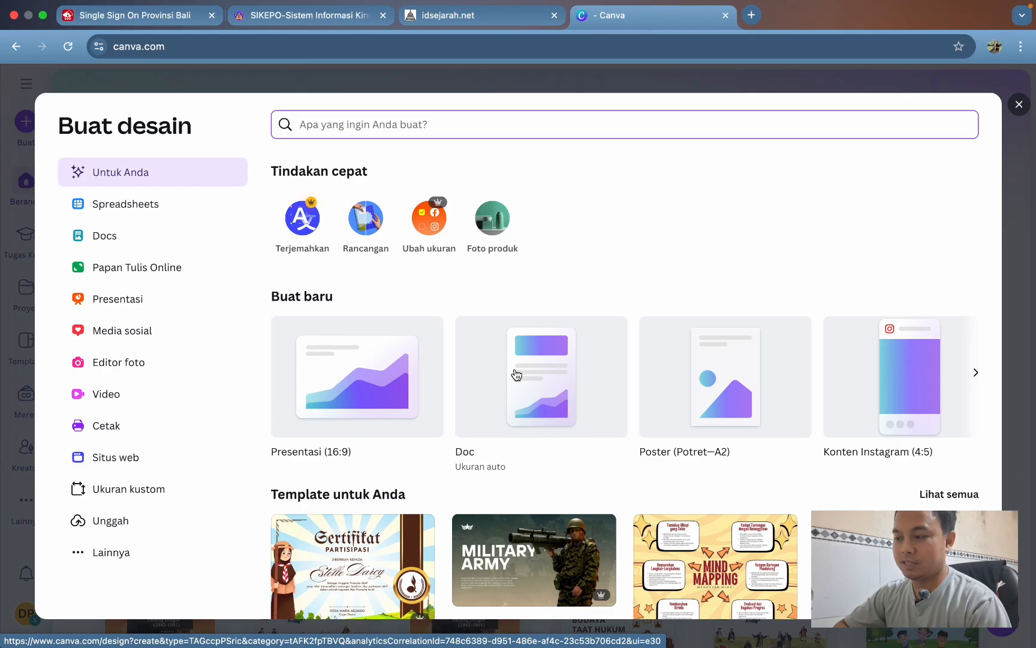
scroll(614, 386, right, 3)
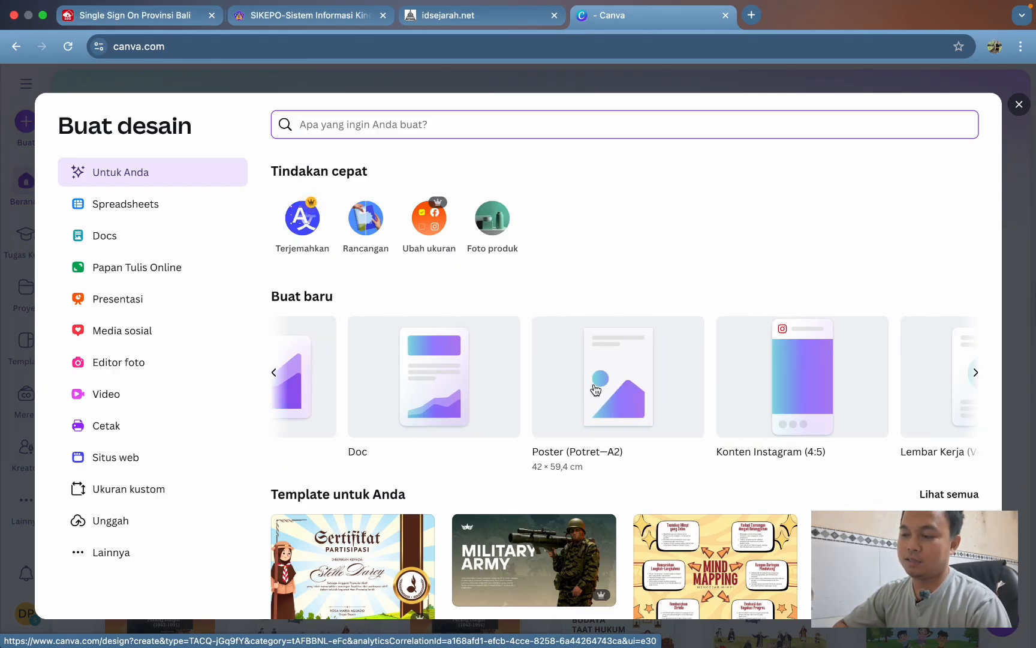
scroll(595, 390, right, 1)
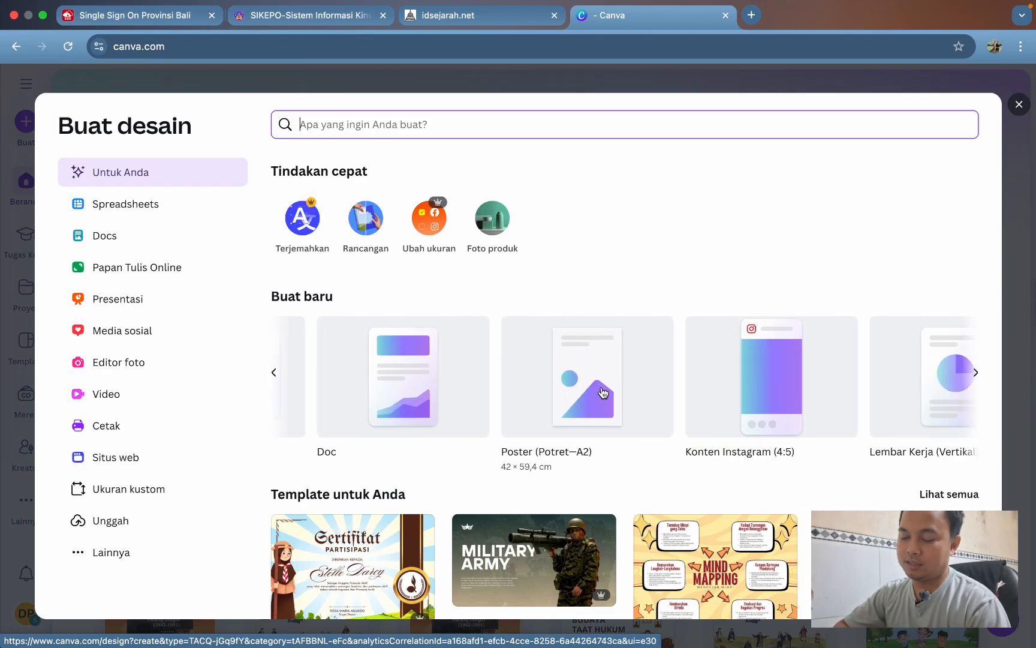
click(557, 381)
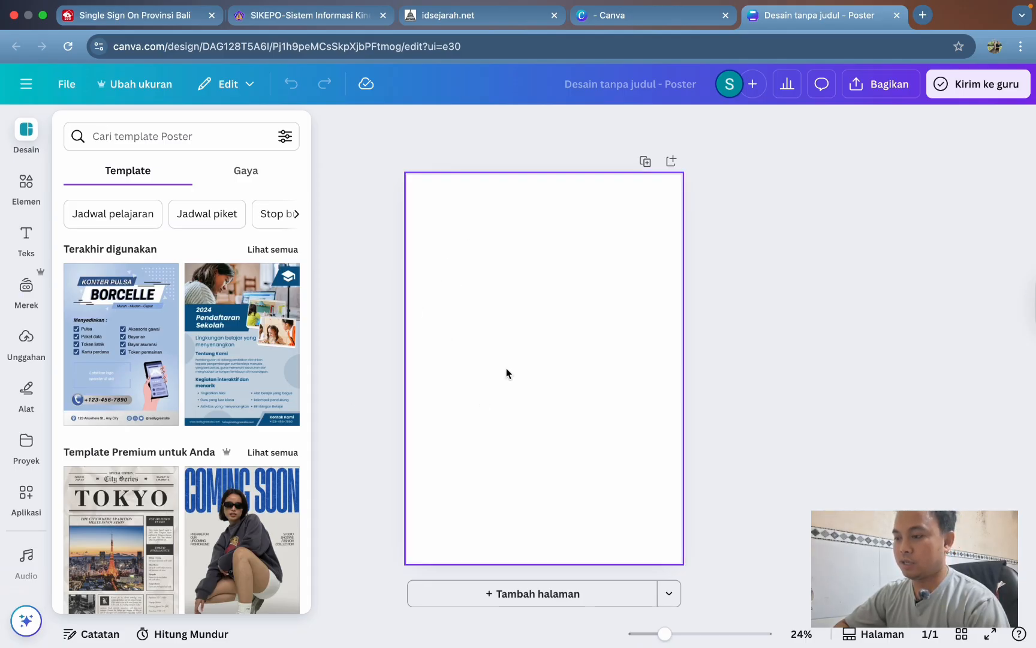
Look through the suggested poster templates, from the recently used ones down through all results
scroll(164, 428, down, 10)
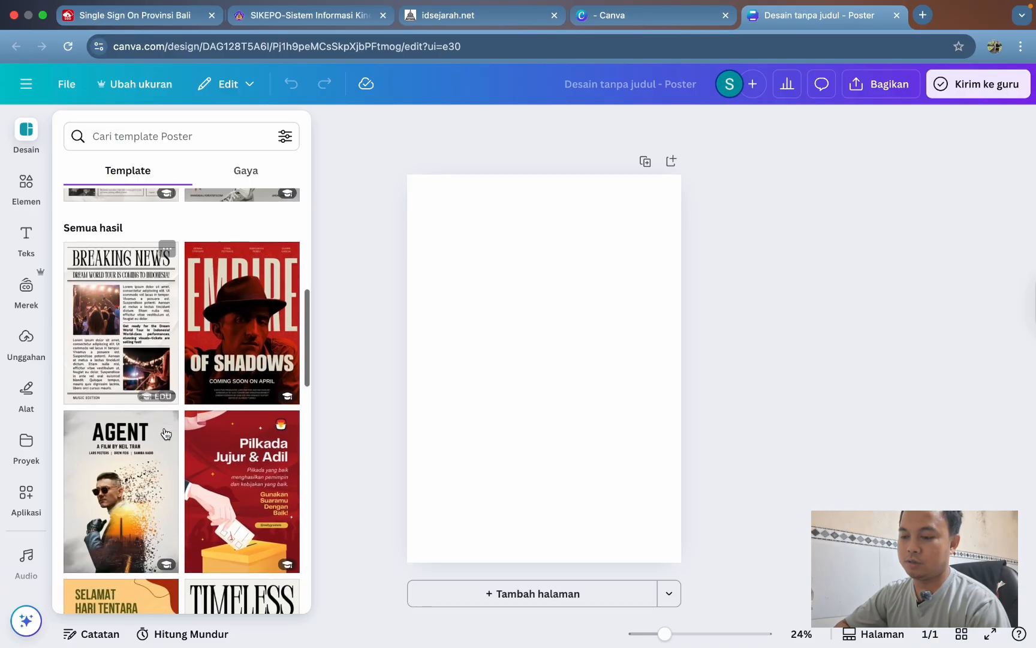
scroll(166, 433, down, 5)
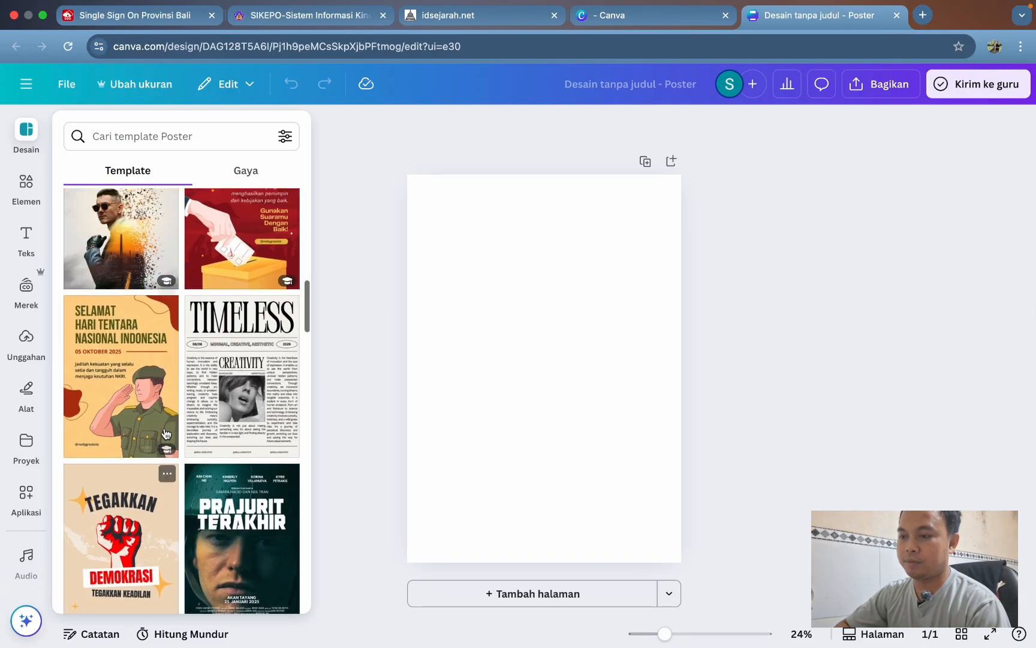
scroll(166, 434, up, 15)
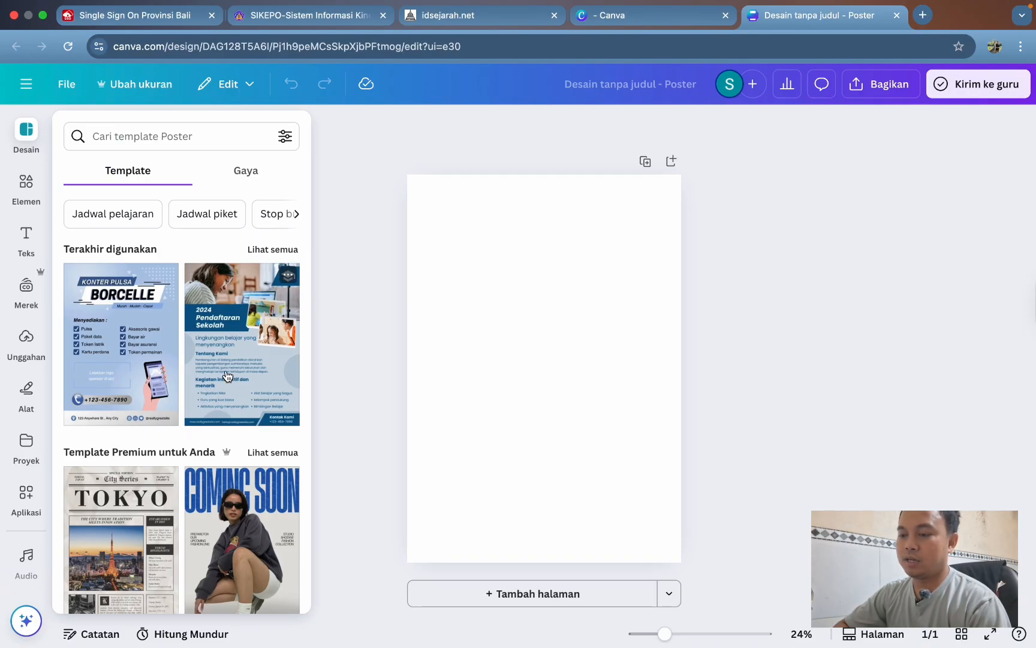
scroll(226, 372, down, 15)
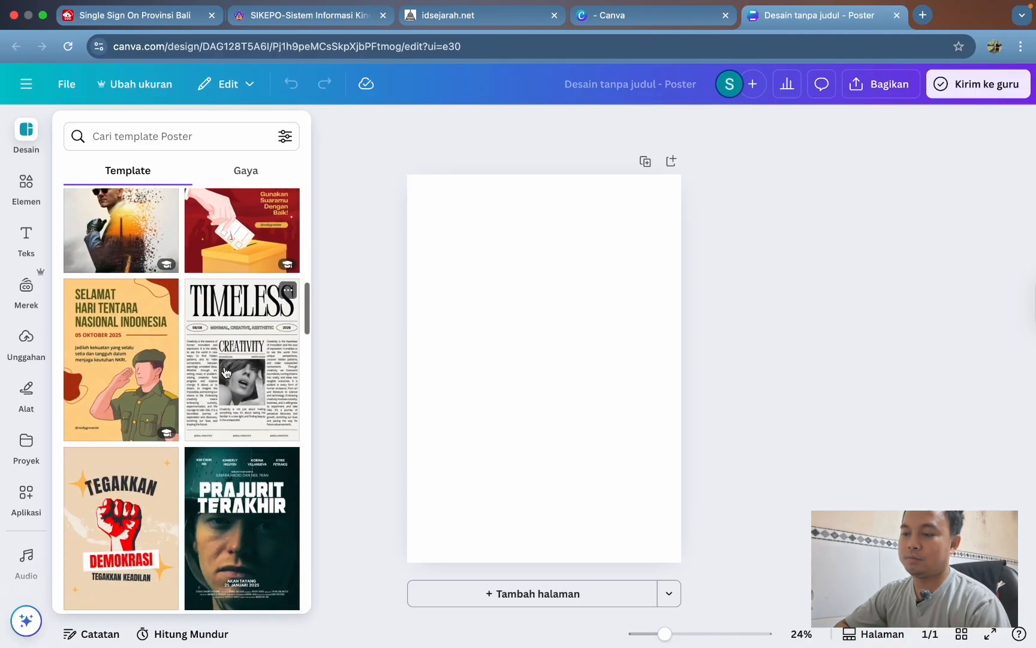
scroll(225, 367, up, 15)
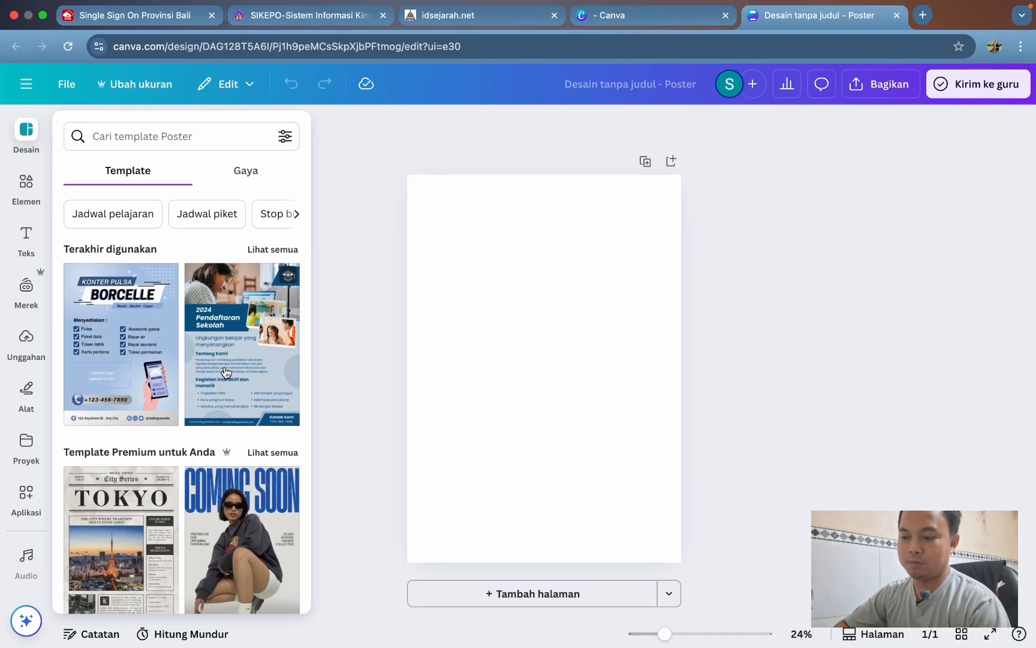
scroll(225, 371, down, 10)
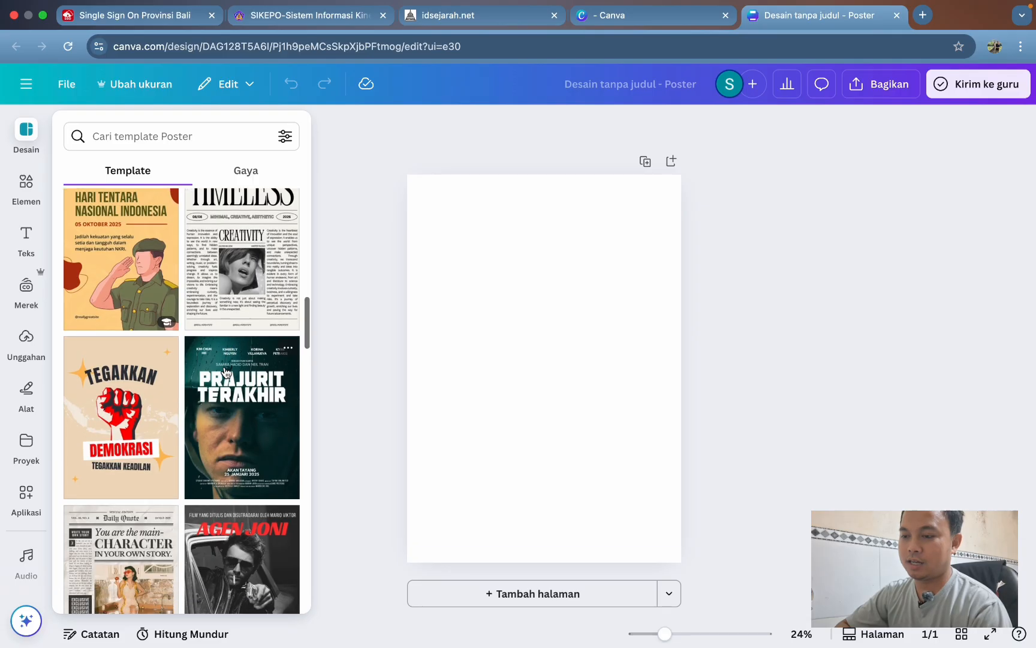
scroll(226, 372, down, 10)
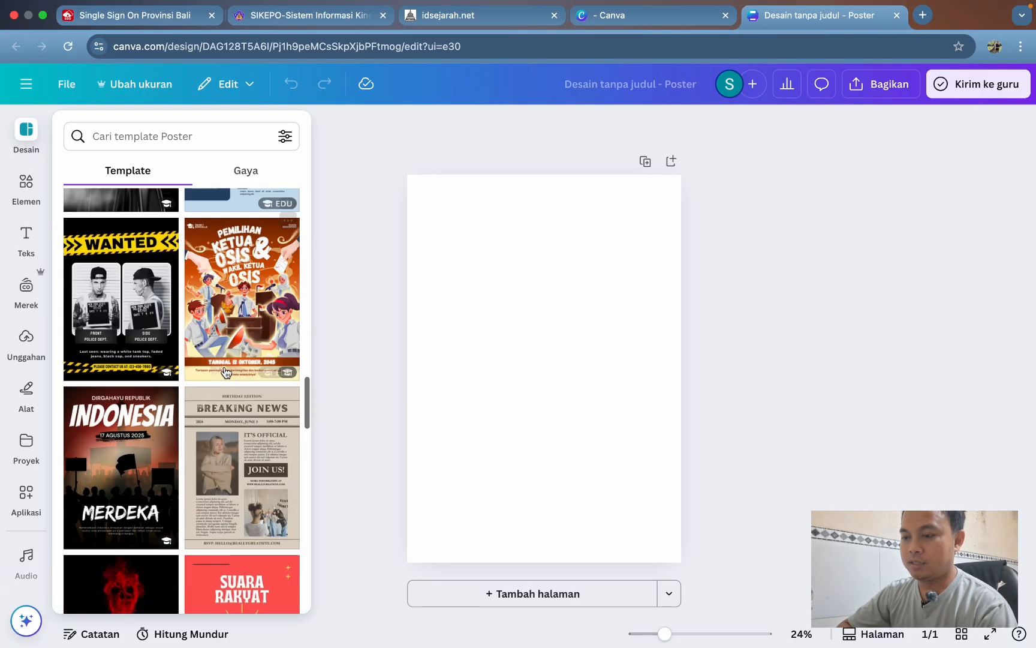
scroll(226, 371, down, 10)
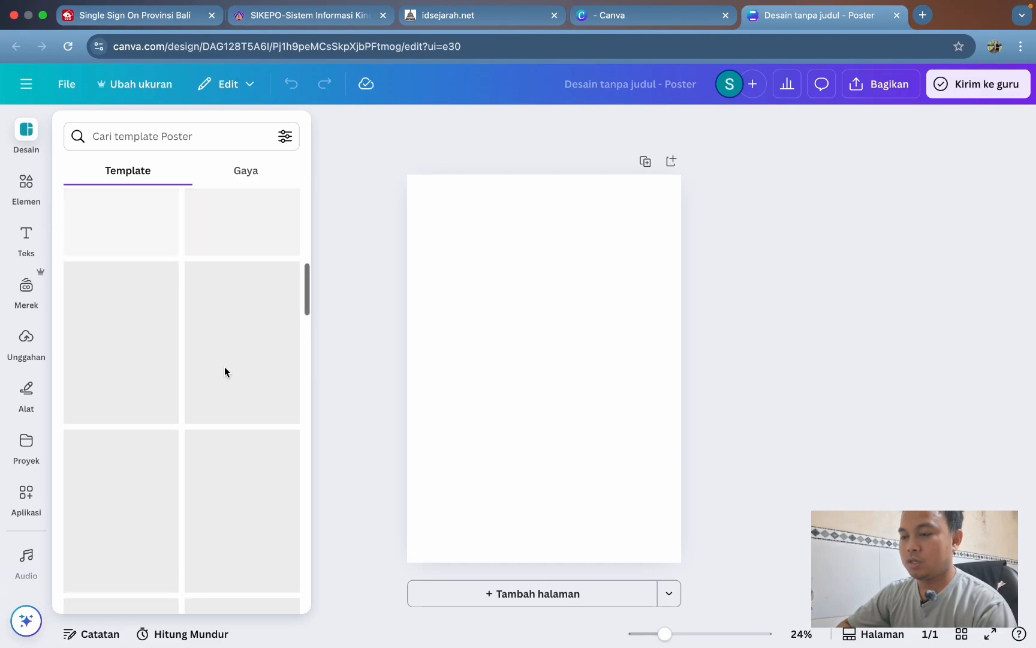
scroll(225, 372, up, 10)
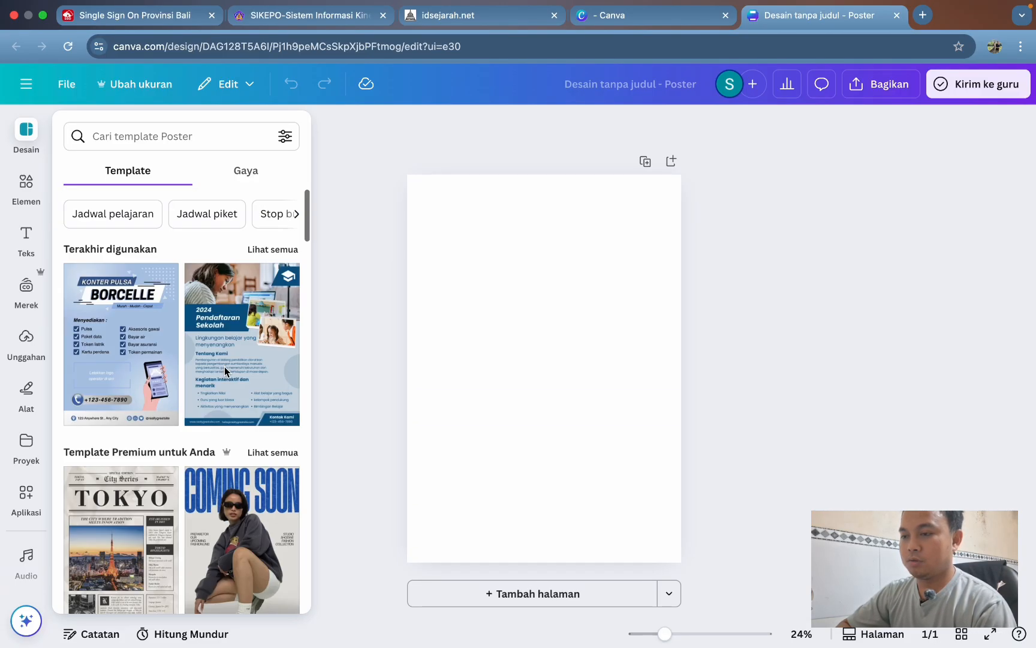
Search the poster templates for "kuliner"
click(143, 136)
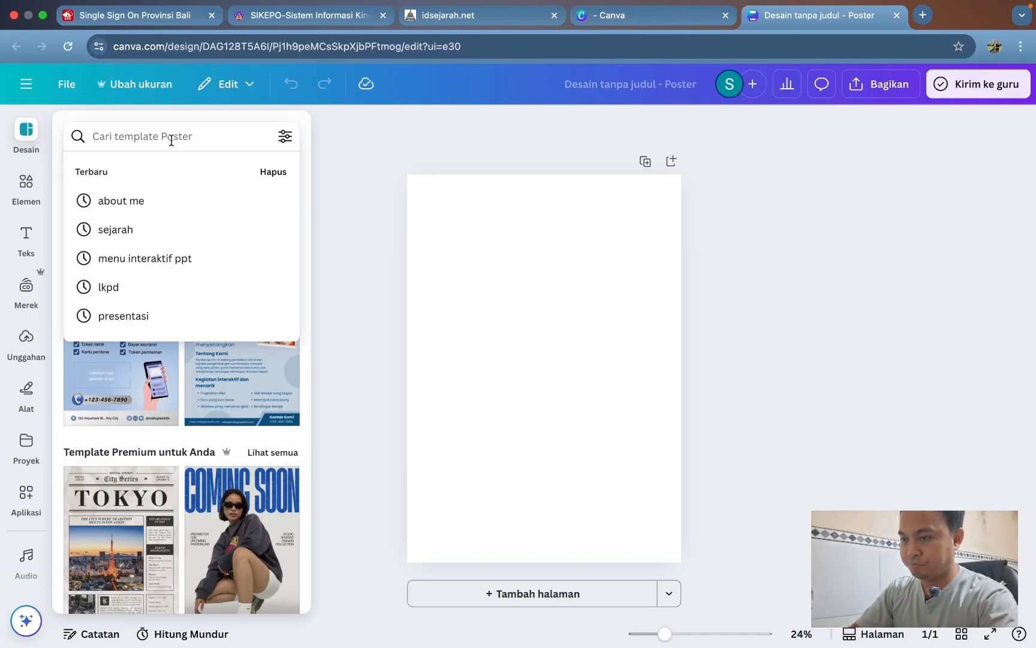
text(kuliner)
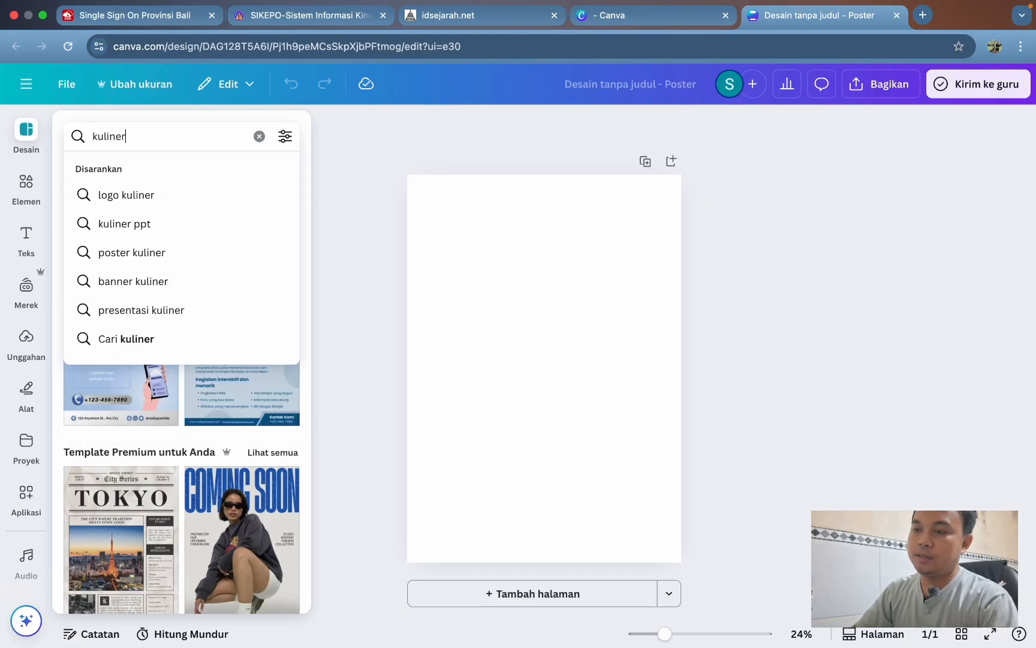
key(Return)
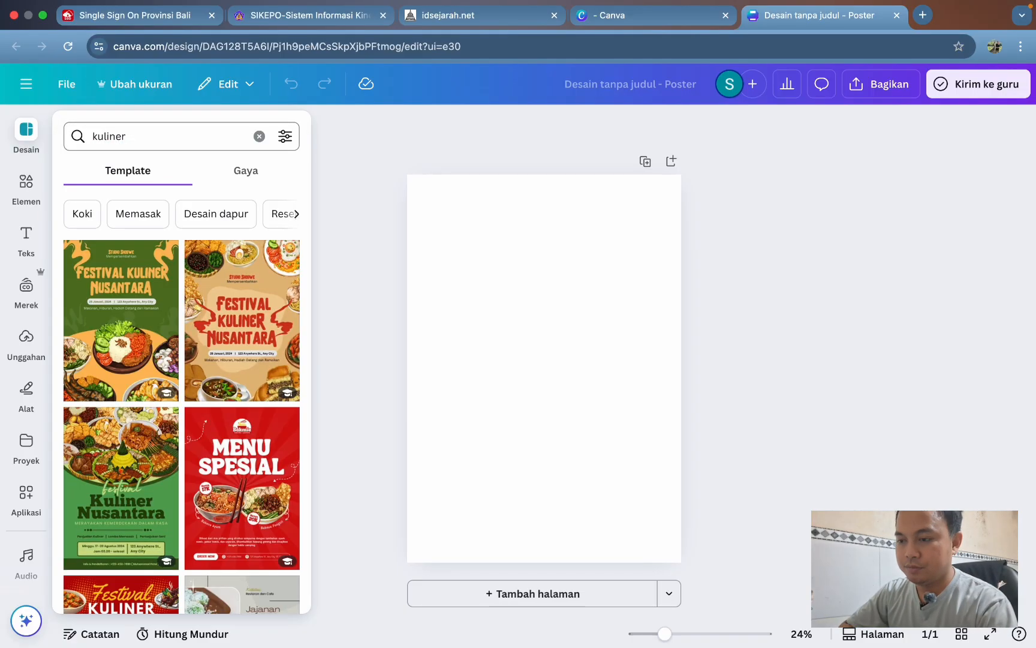
Browse the culinary templates and apply the dark red Festival Kuliner Nusantara poster with the Fauget logo to the blank page
scroll(219, 347, down, 5)
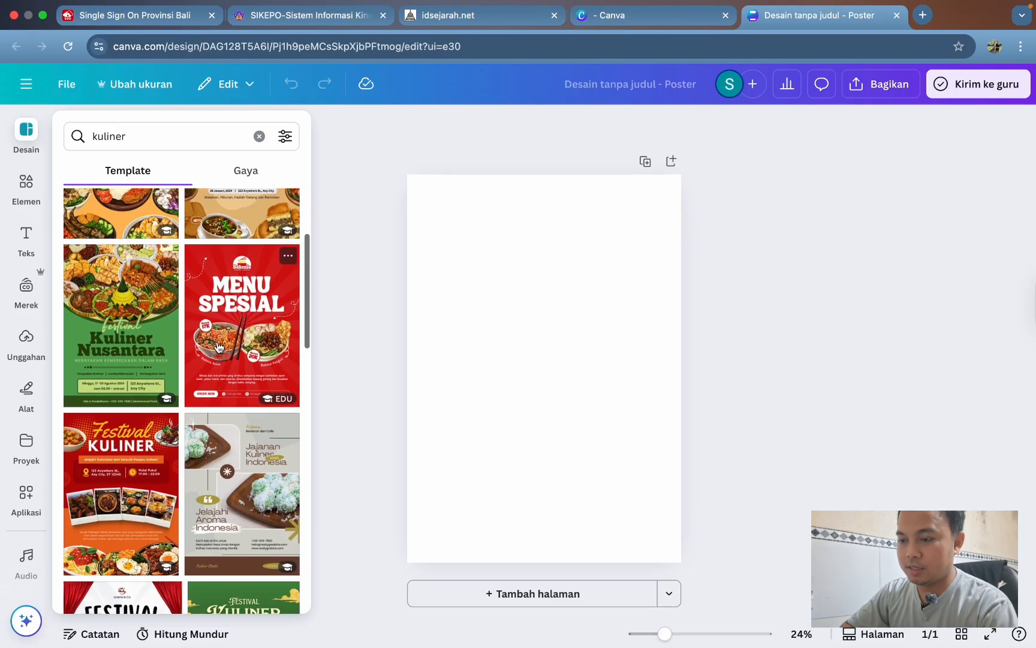
scroll(219, 346, down, 5)
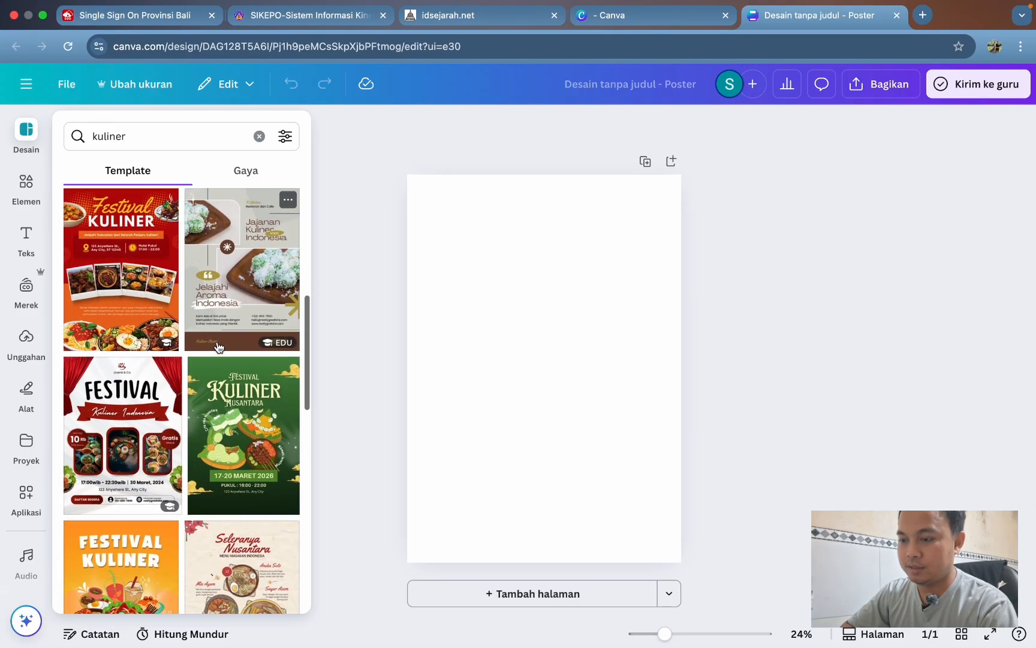
scroll(219, 346, down, 5)
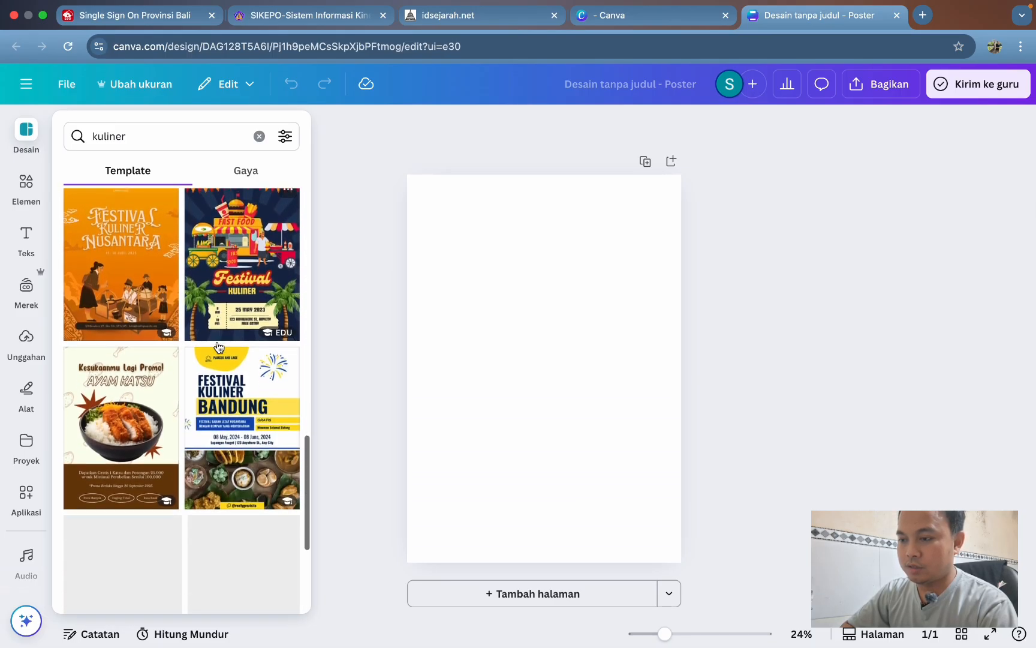
scroll(217, 340, down, 4)
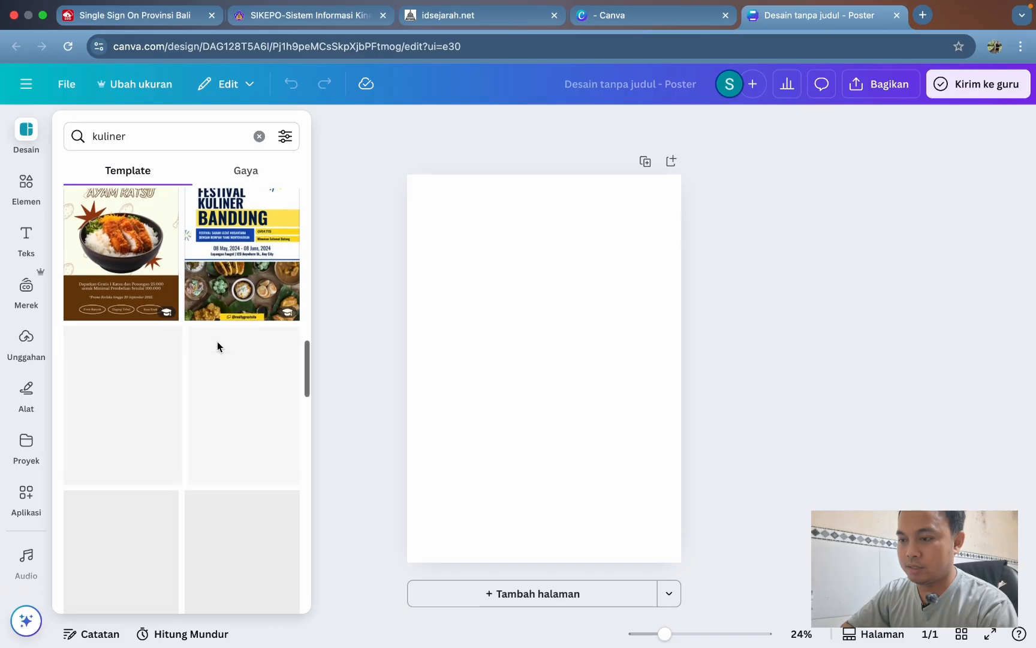
scroll(218, 340, up, 15)
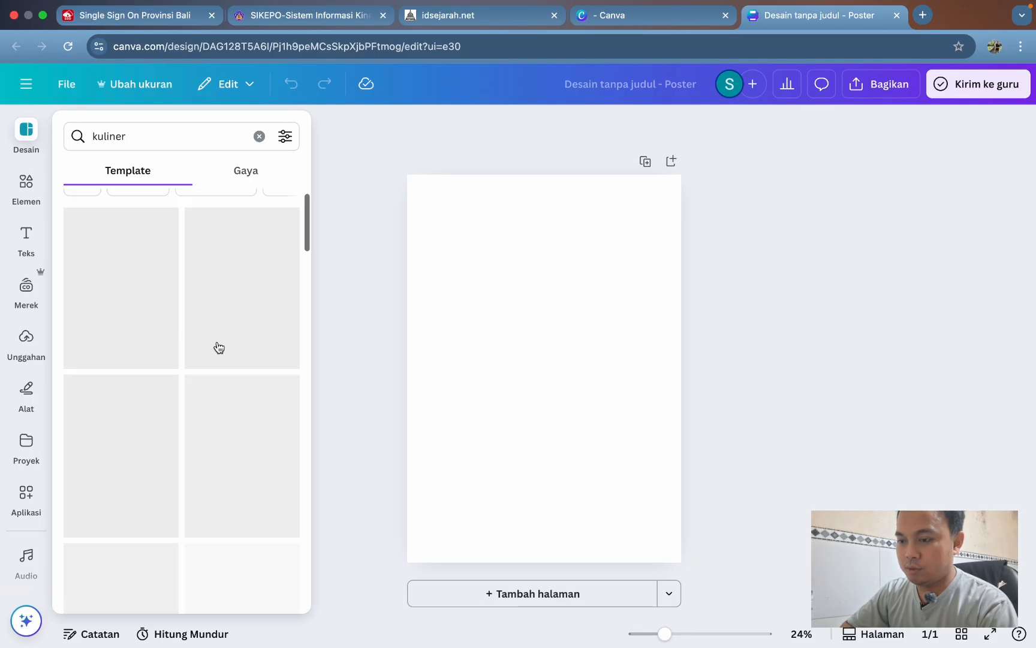
scroll(219, 347, down, 1)
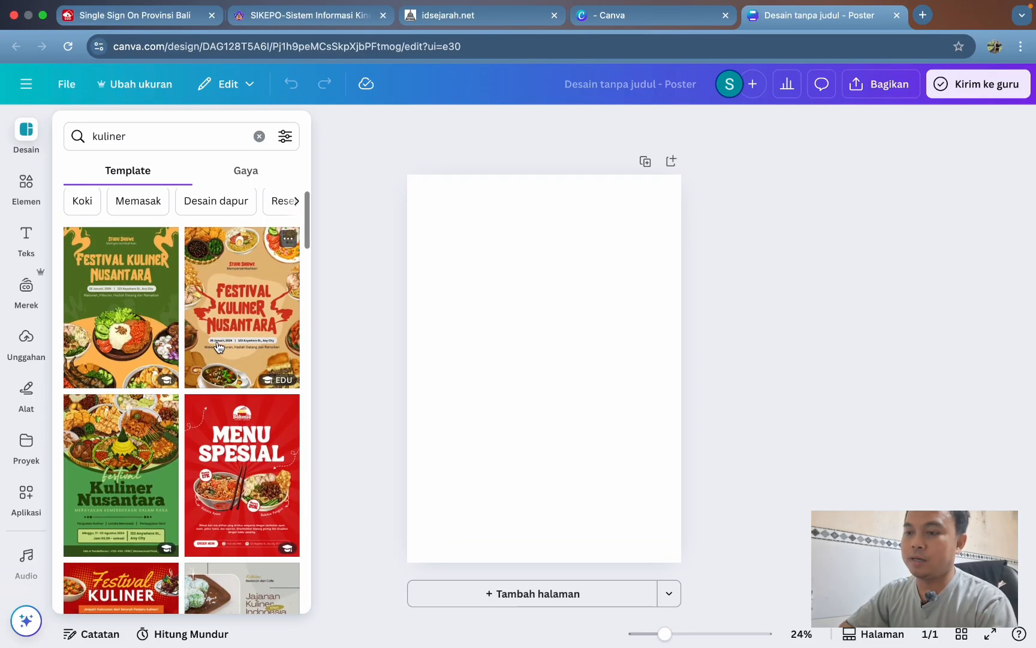
scroll(113, 376, down, 10)
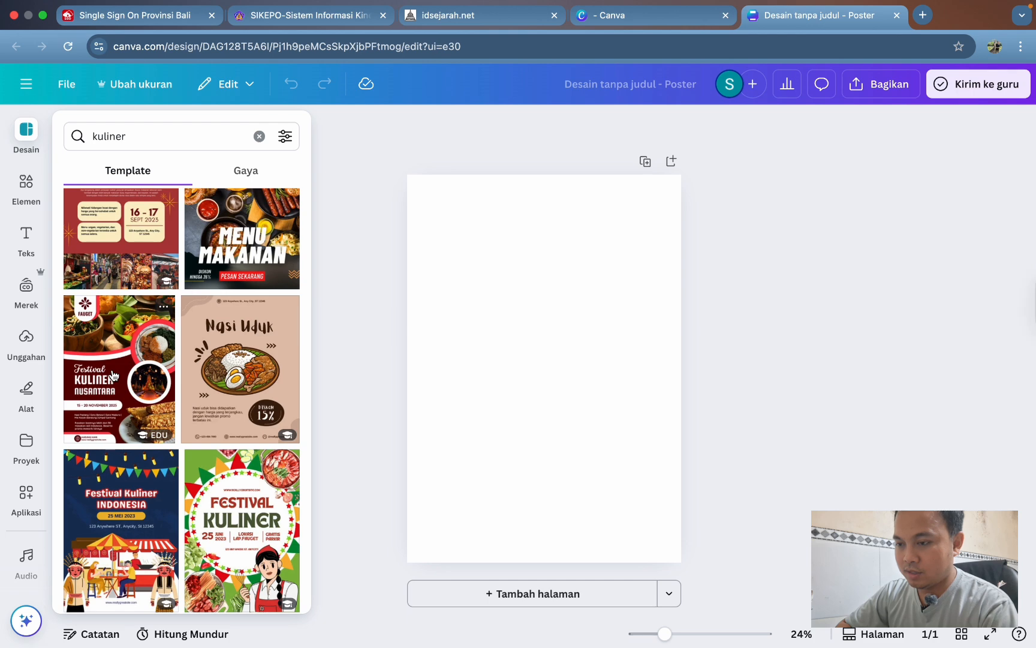
click(113, 376)
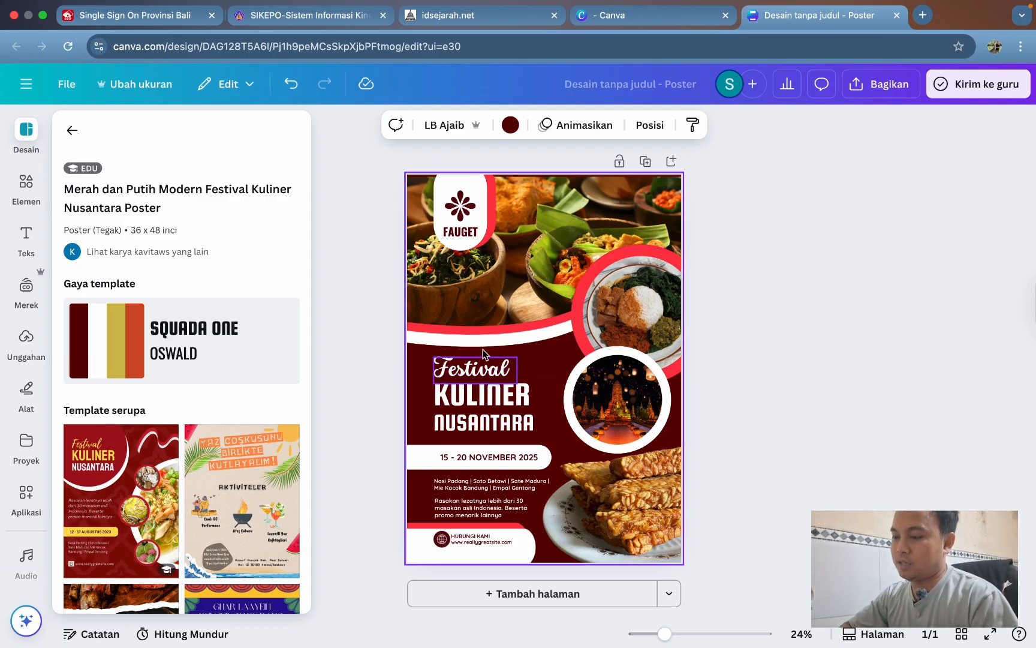
Examine the separate text boxes of the poster title: Festival, Kuliner and Nusantara
click(483, 373)
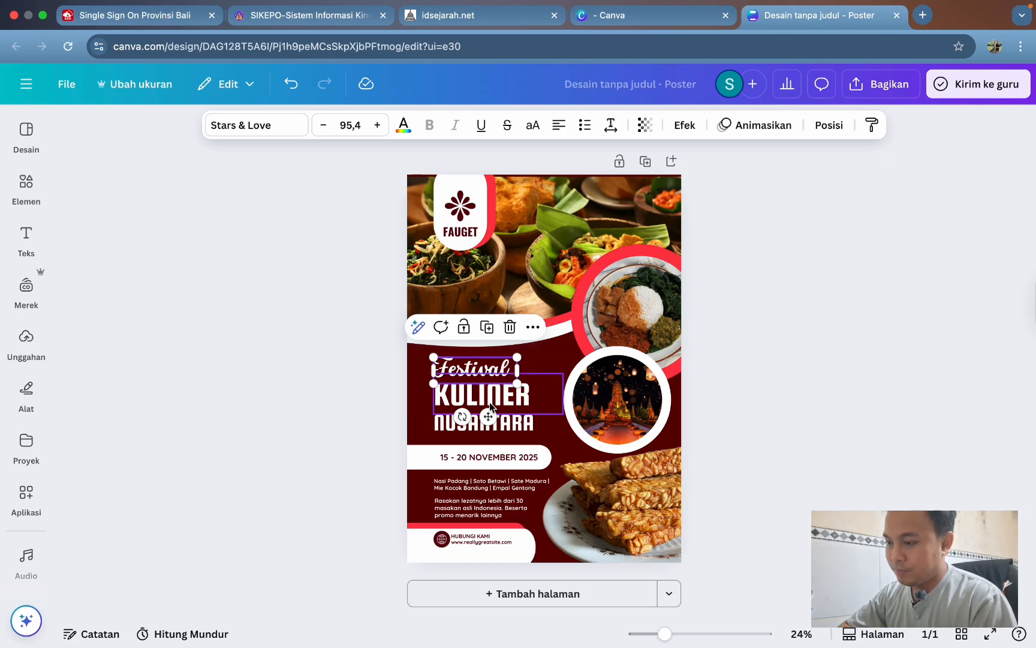
click(490, 402)
click(496, 426)
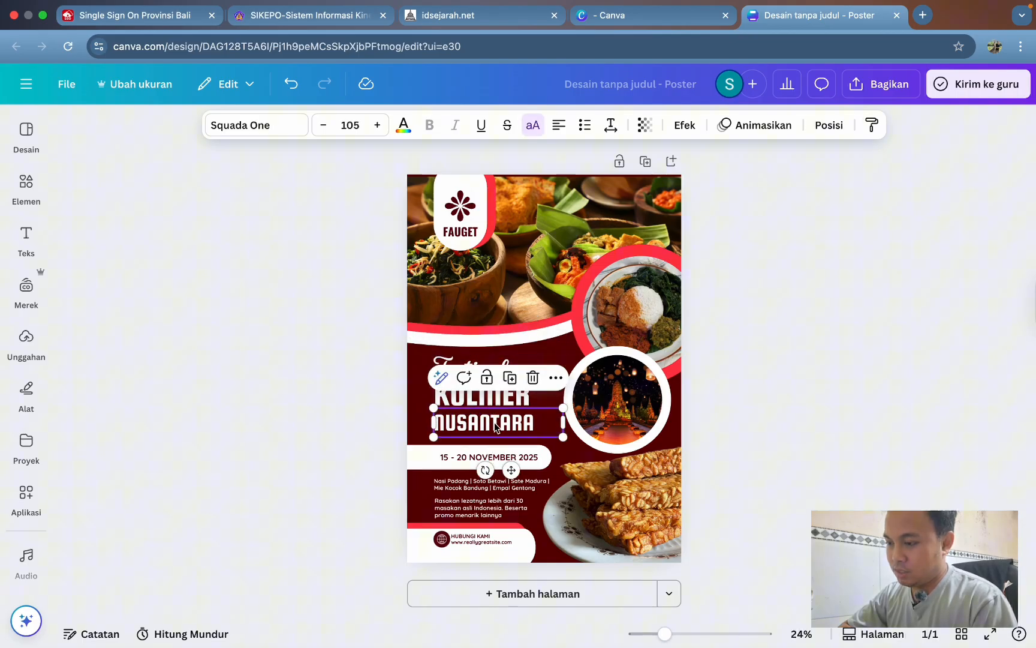
click(479, 367)
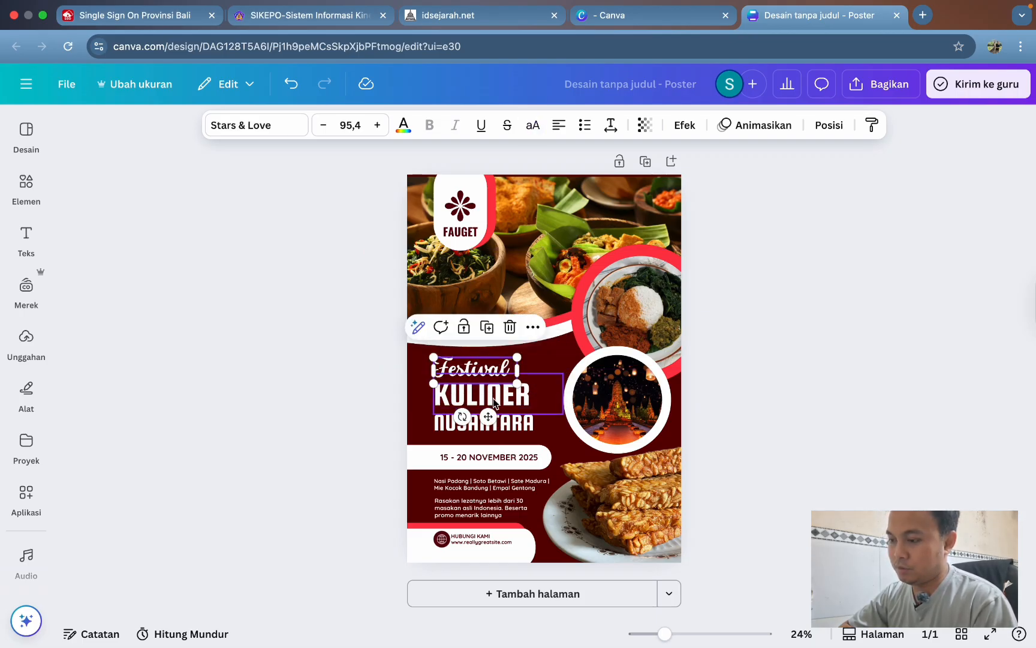
click(495, 397)
click(491, 368)
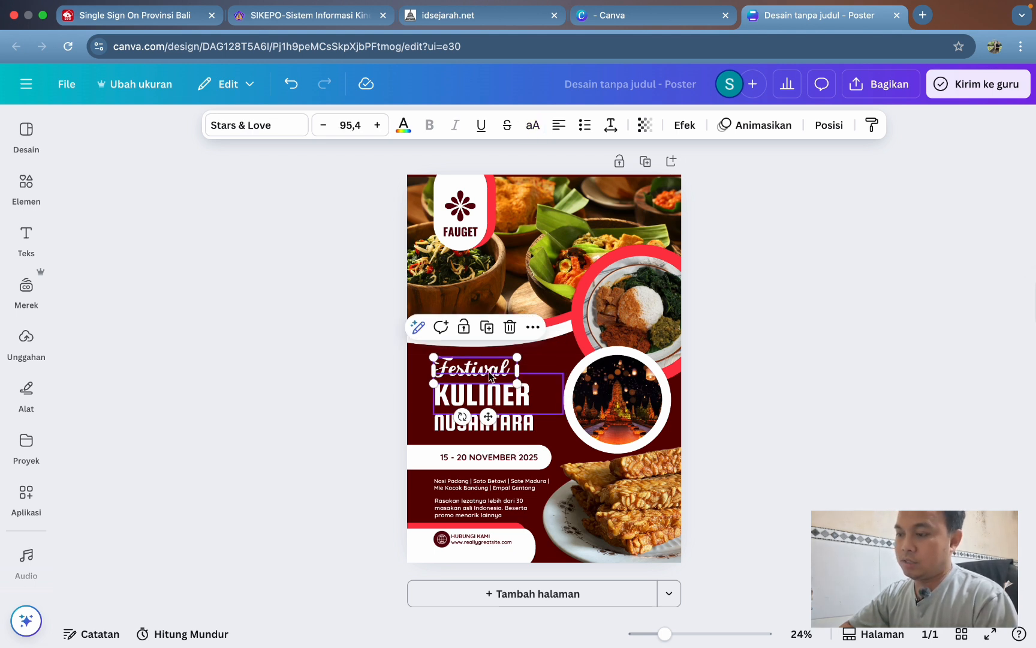
click(480, 396)
click(489, 370)
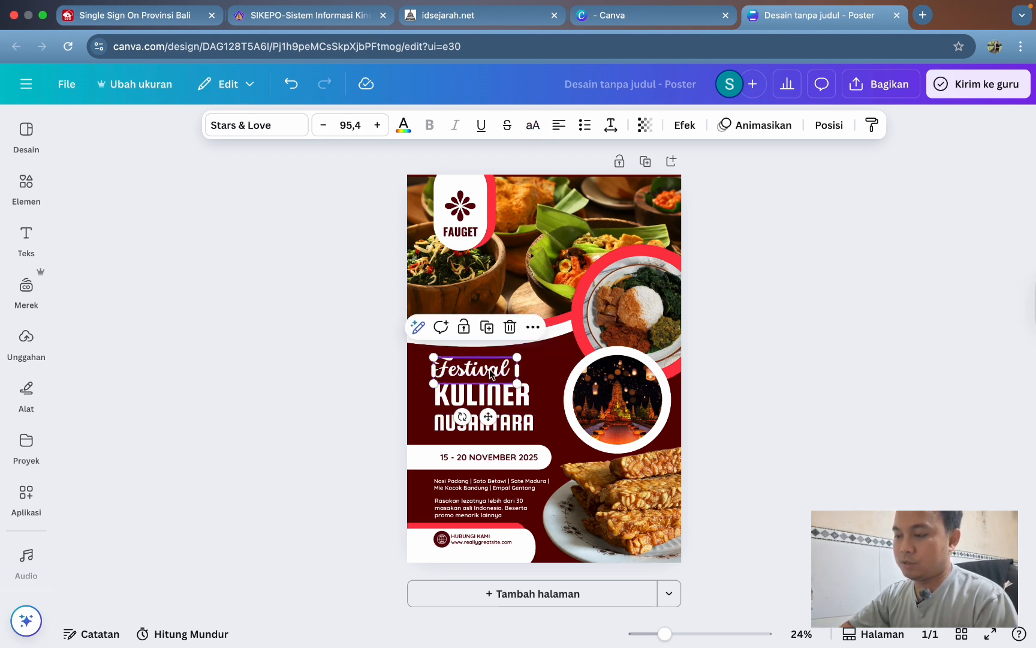
click(501, 405)
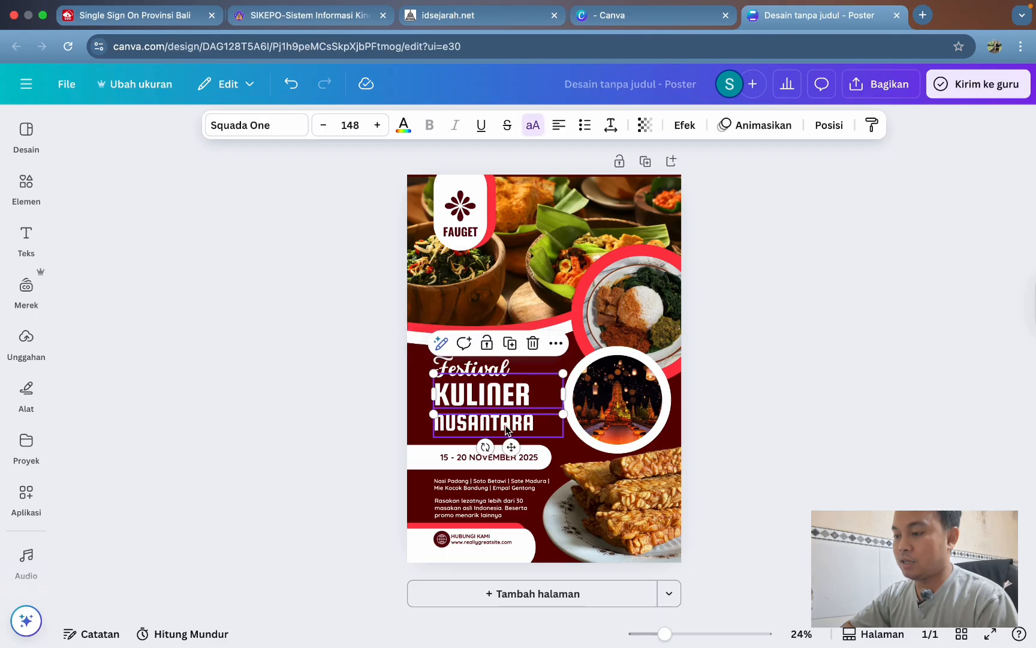
click(506, 426)
click(485, 361)
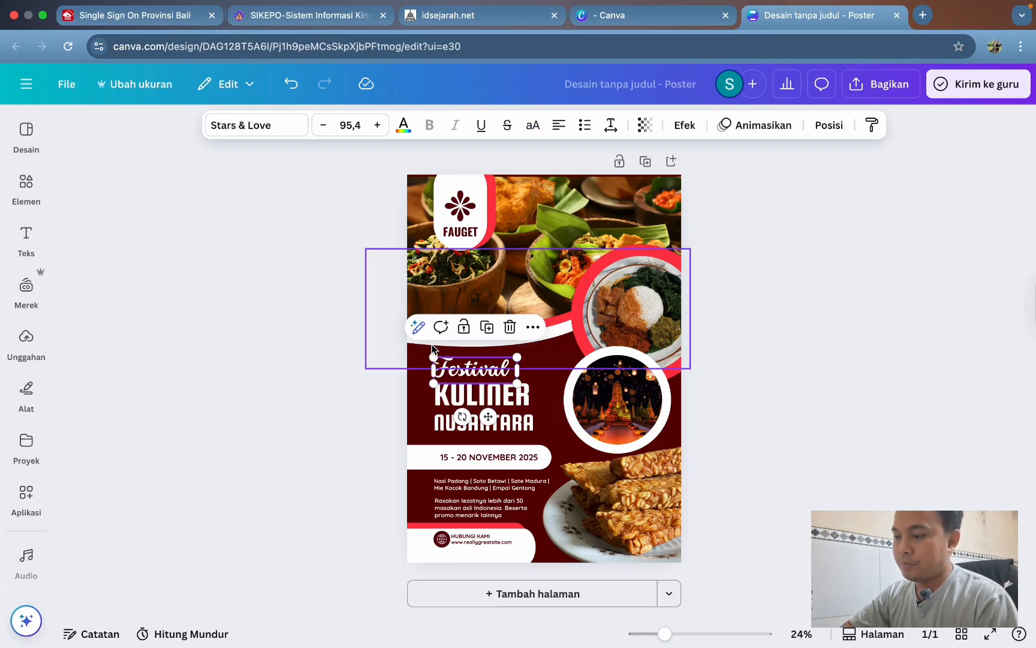
double_click(483, 395)
Replace the script title text "Festival" with "Rumah Makan"
click(483, 366)
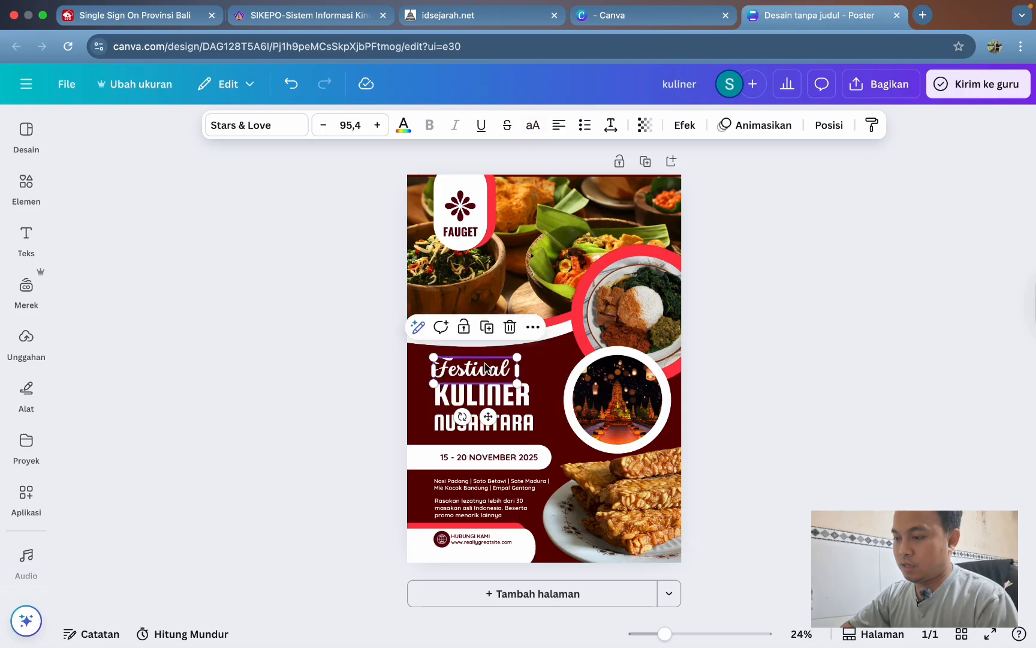
double_click(485, 362)
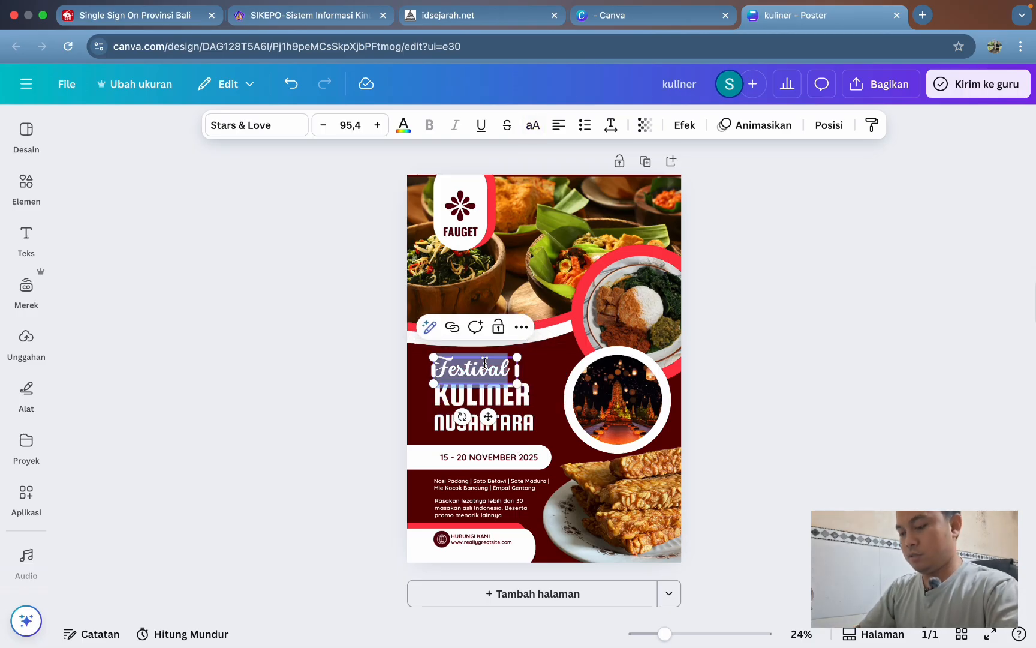
text(R)
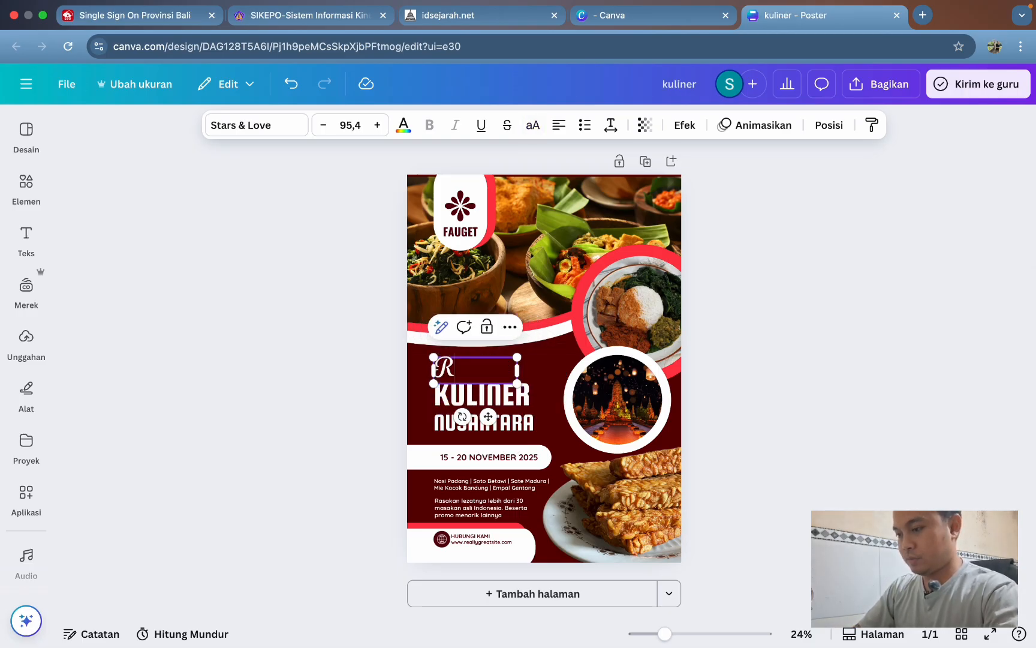
text(umah Mak)
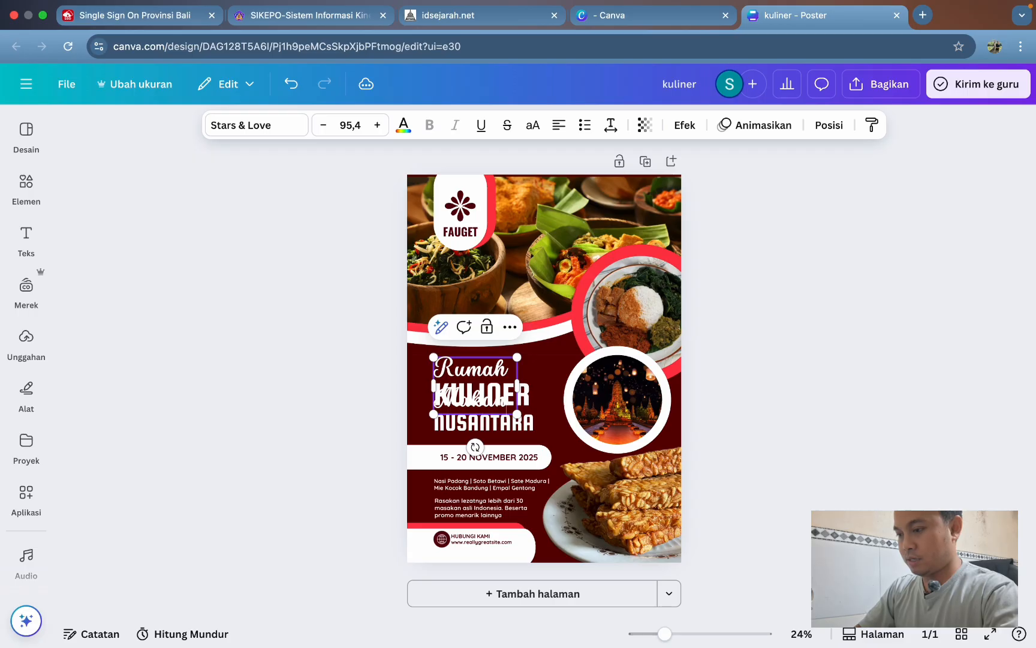
text(an)
Reduce the "Rumah Makan" text to font size 84,4 and widen its box so it fits on one line
key(super+a)
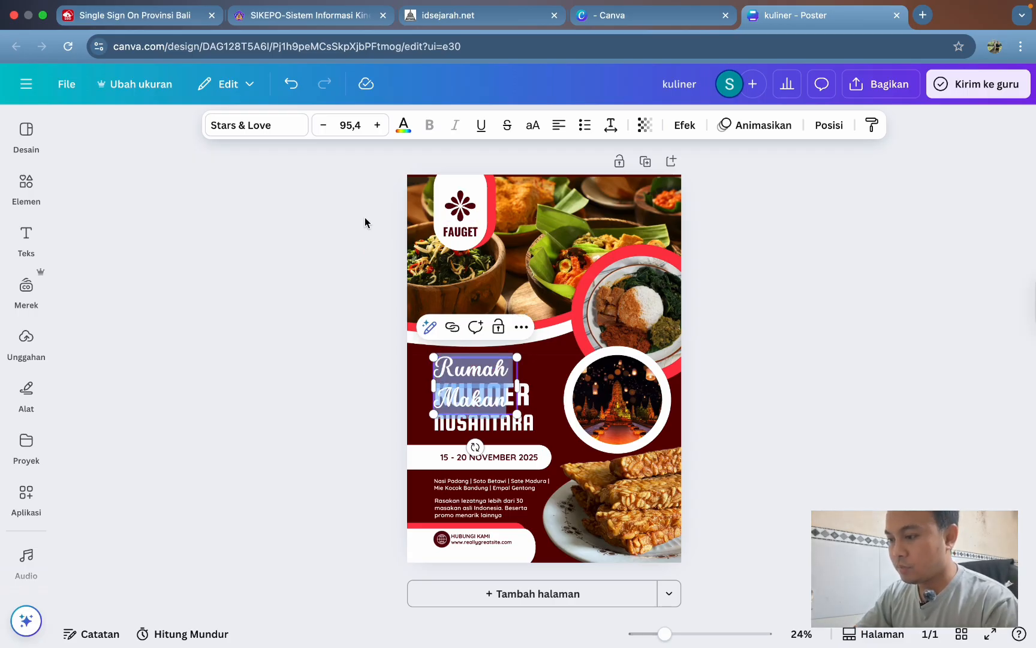
click(324, 125)
click(324, 124)
click(324, 124)
click(324, 125)
click(324, 124)
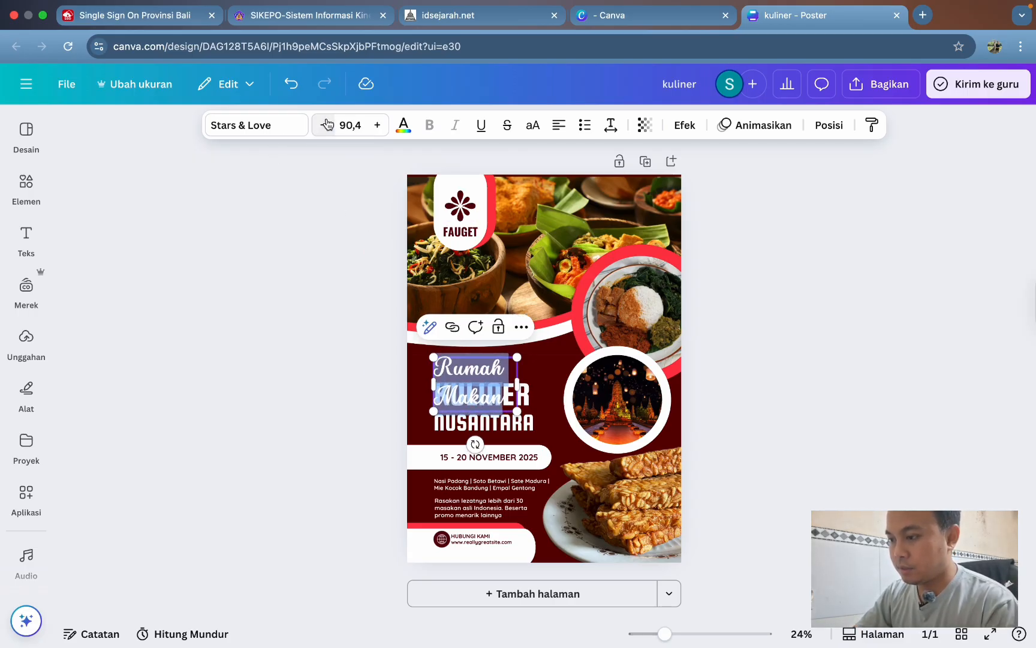
click(324, 125)
click(323, 124)
click(324, 125)
click(324, 125)
click(323, 125)
click(323, 125)
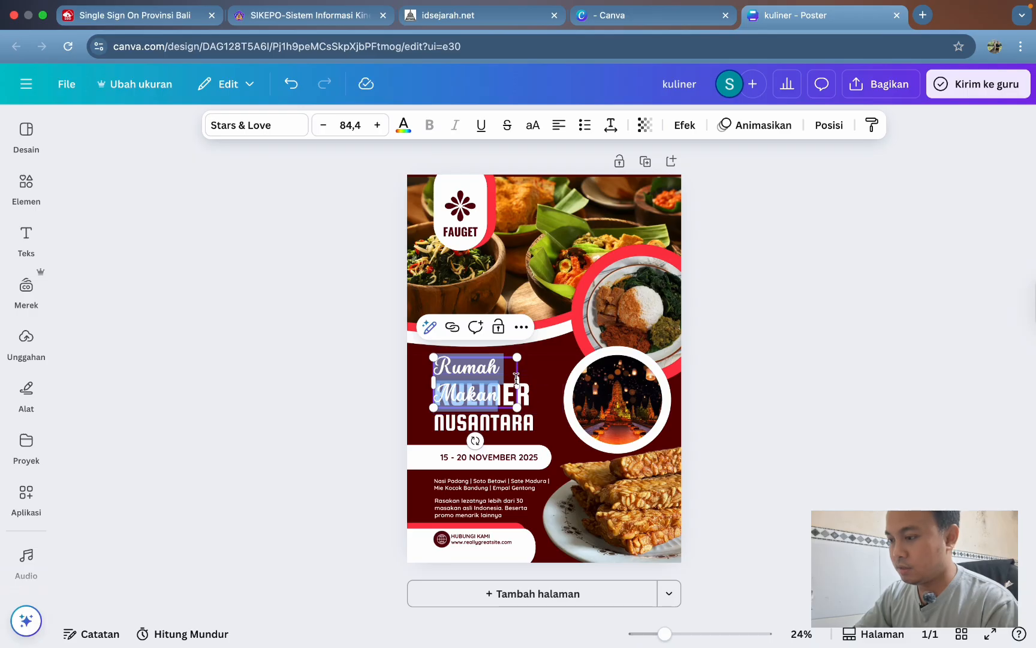
drag(519, 382, 571, 371)
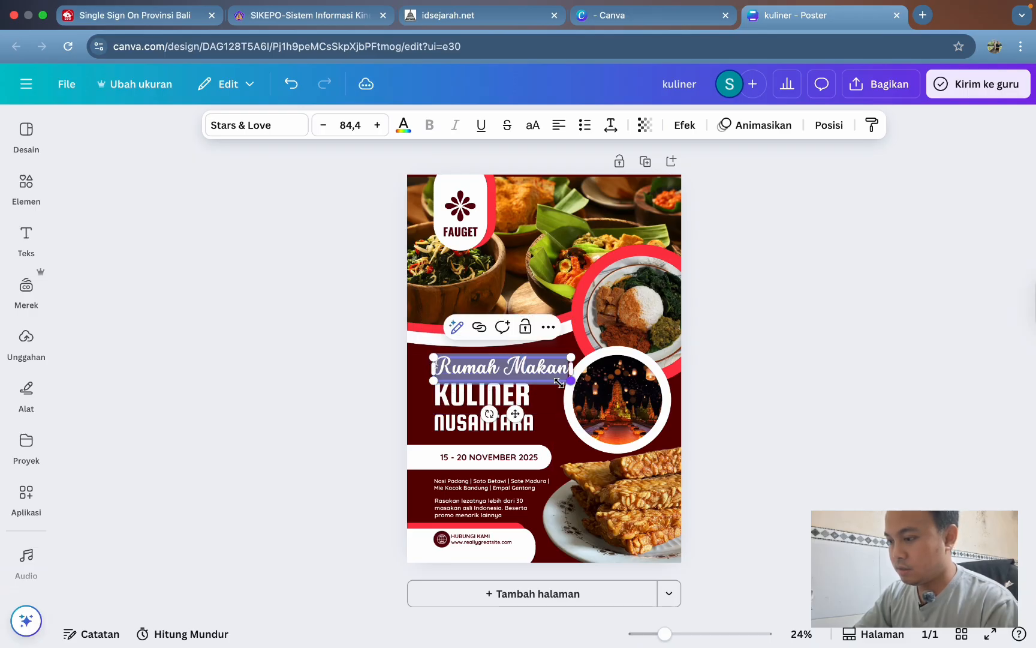
Replace the title line "KULINER" with "CAHAYA" and the line "NUSANTARA" with "TIGA PENA"
double_click(477, 395)
text(CAH)
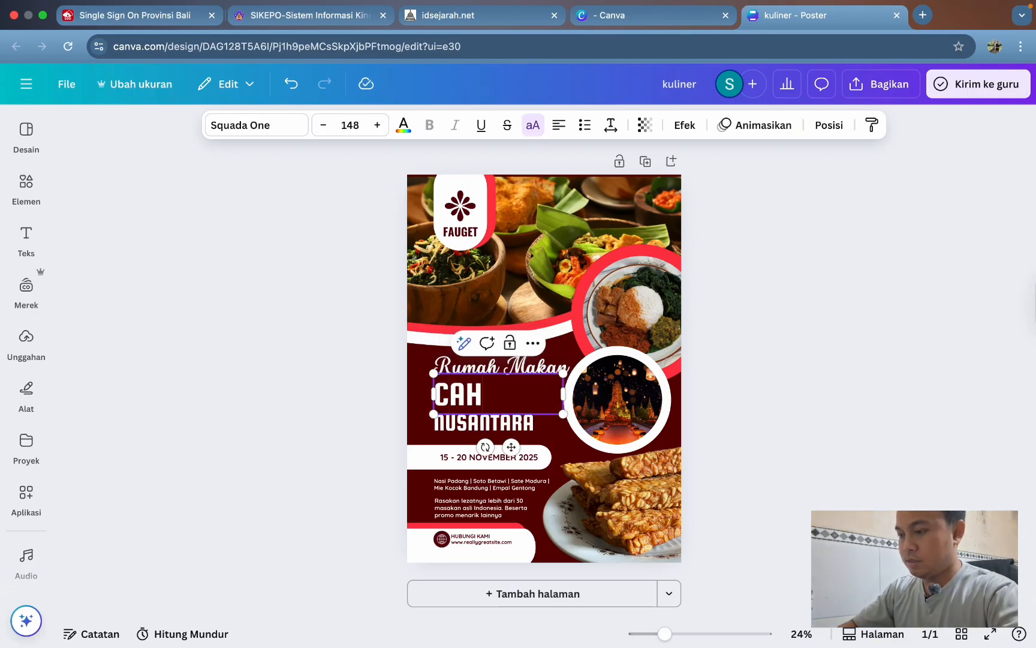
text(AT)
text(YA)
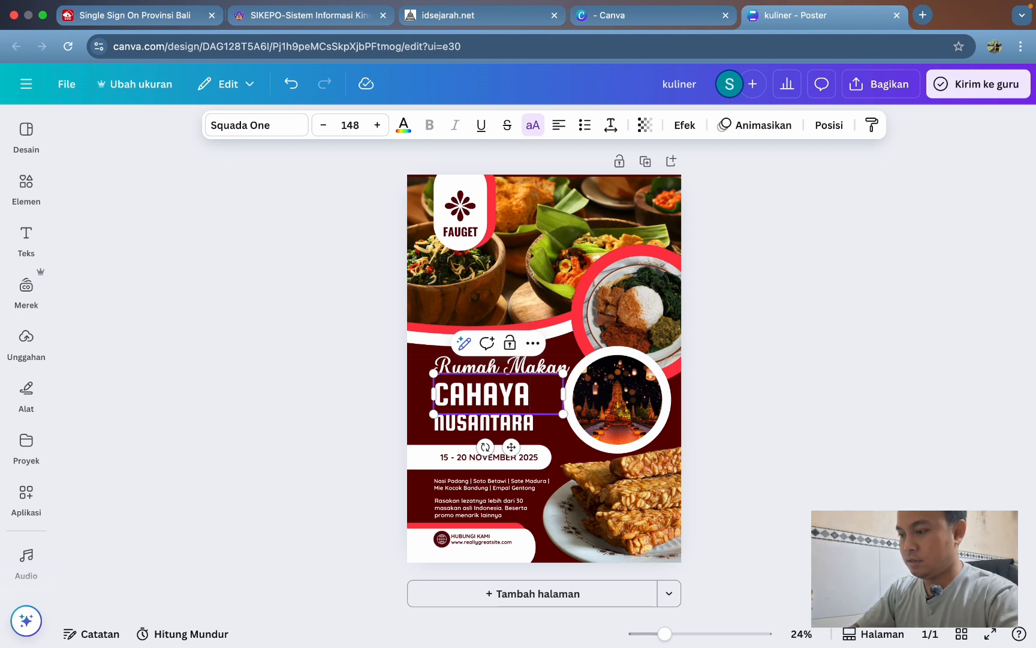
double_click(481, 424)
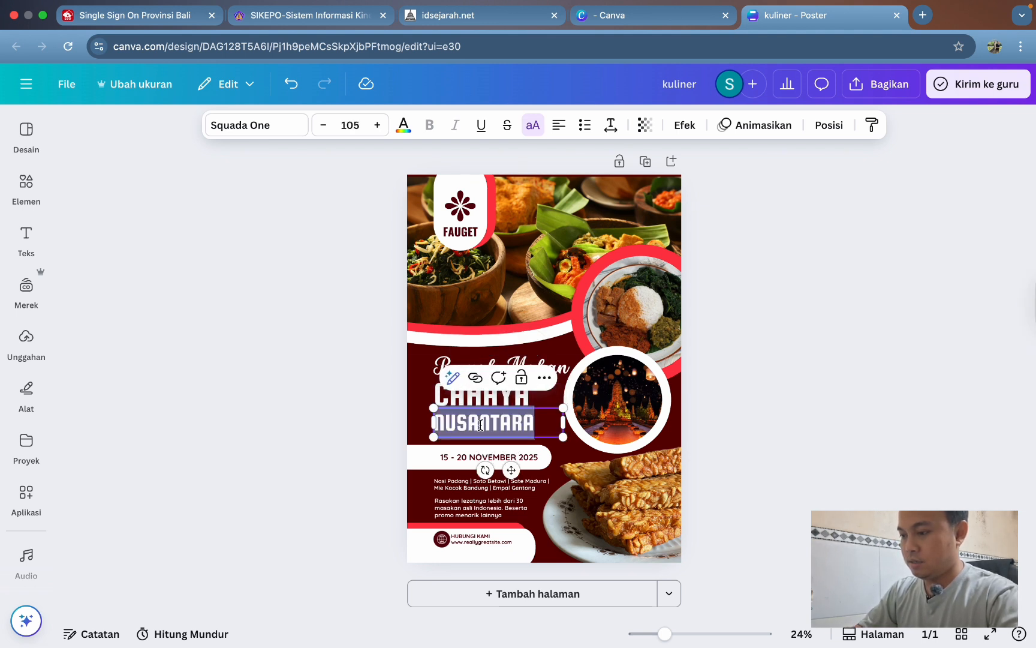
text(TIGA PENA)
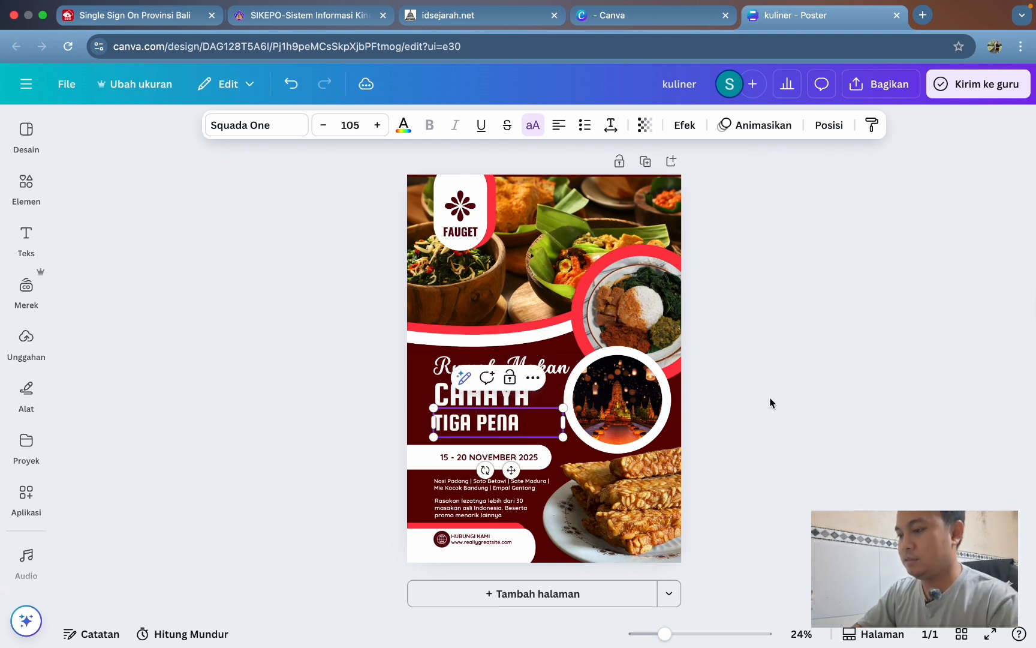
click(773, 401)
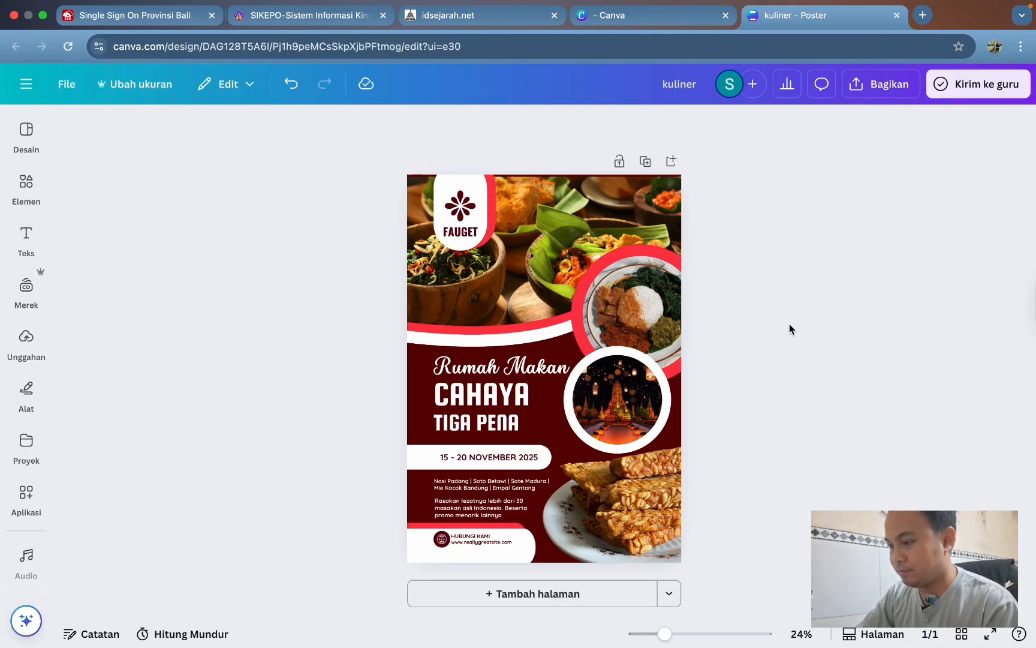
double_click(462, 458)
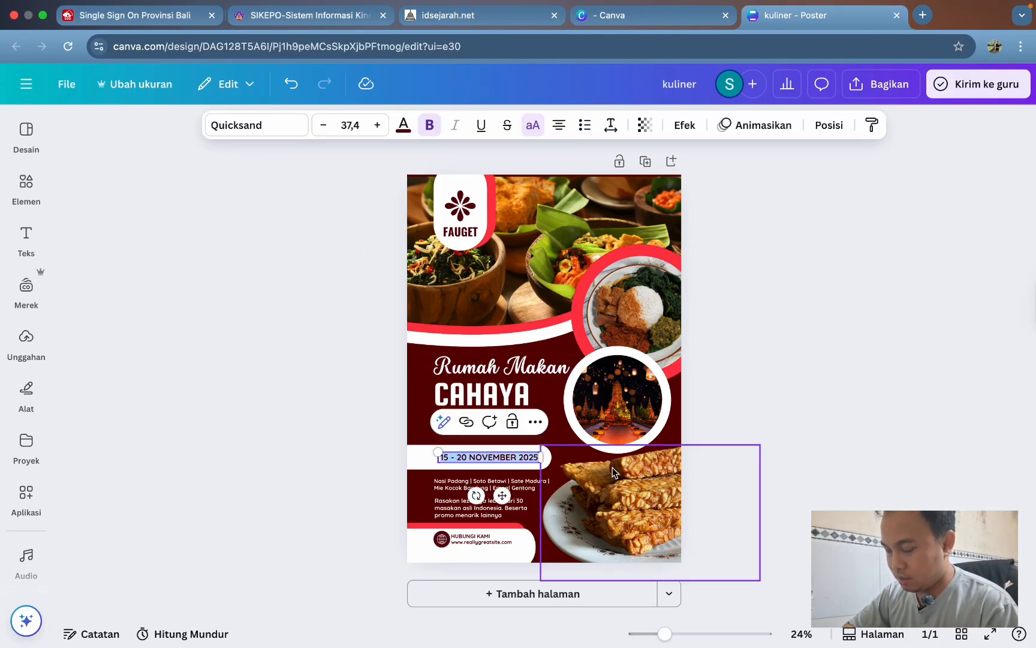
click(757, 449)
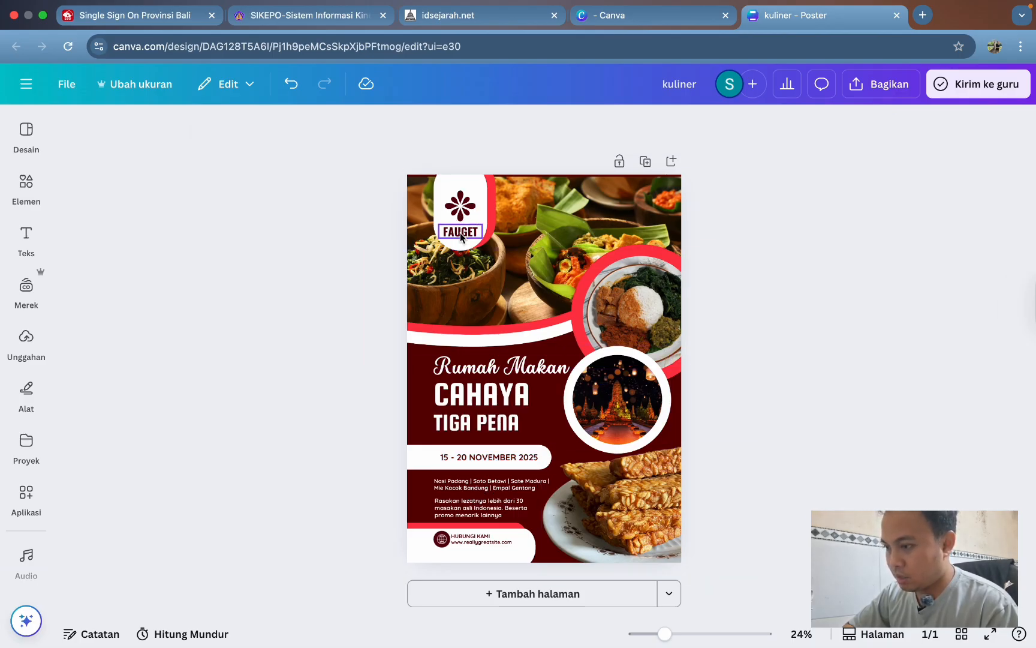
Delete the FAUGET text and the flower icon from the white logo shape on the poster
click(457, 205)
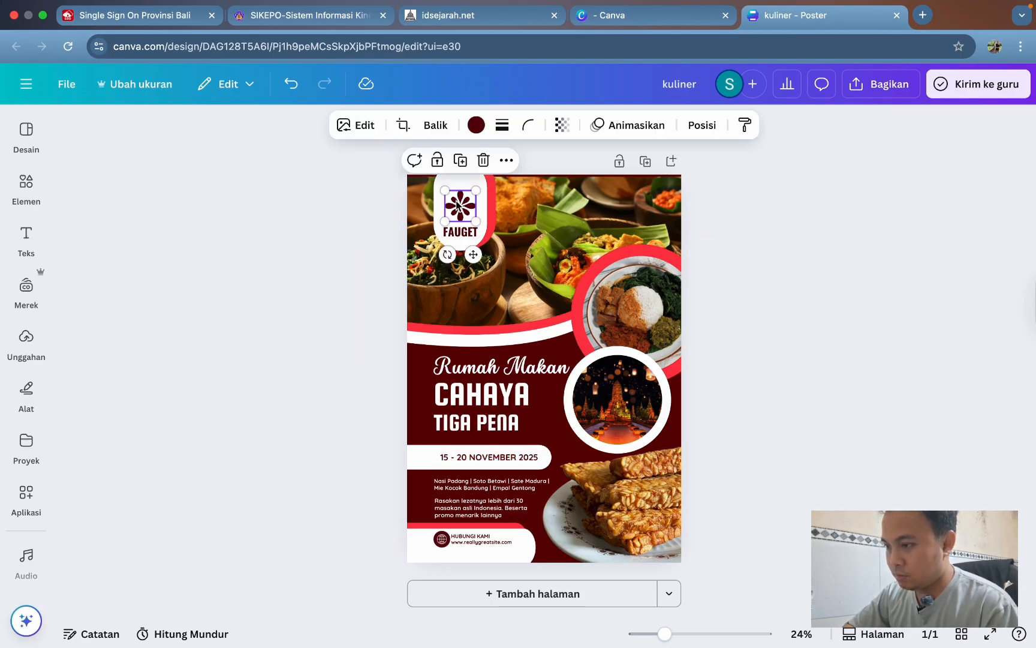
click(463, 232)
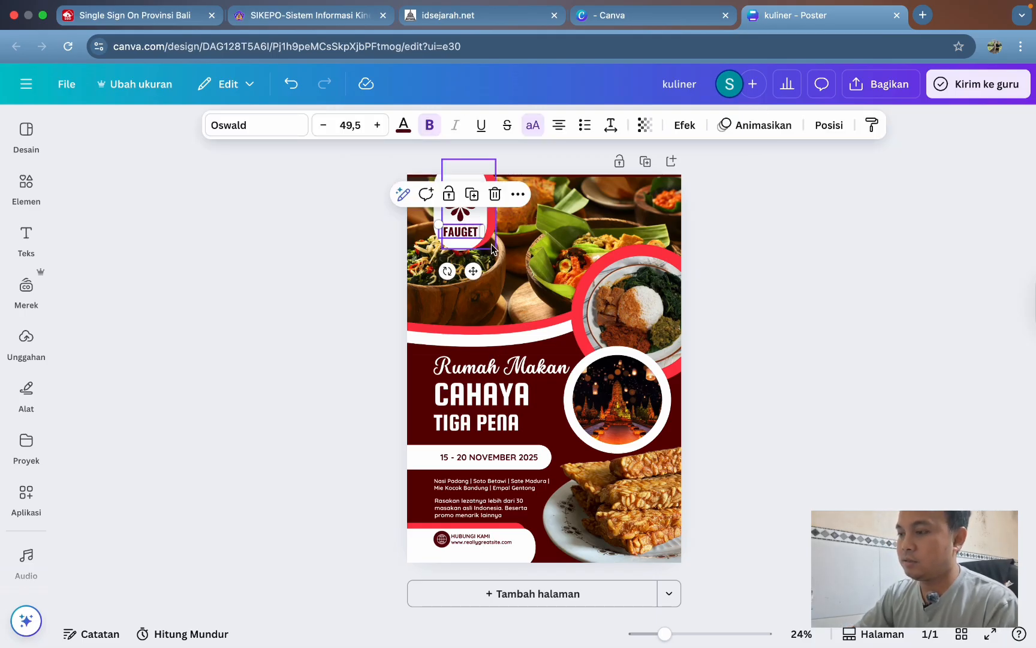
key(Delete)
click(463, 217)
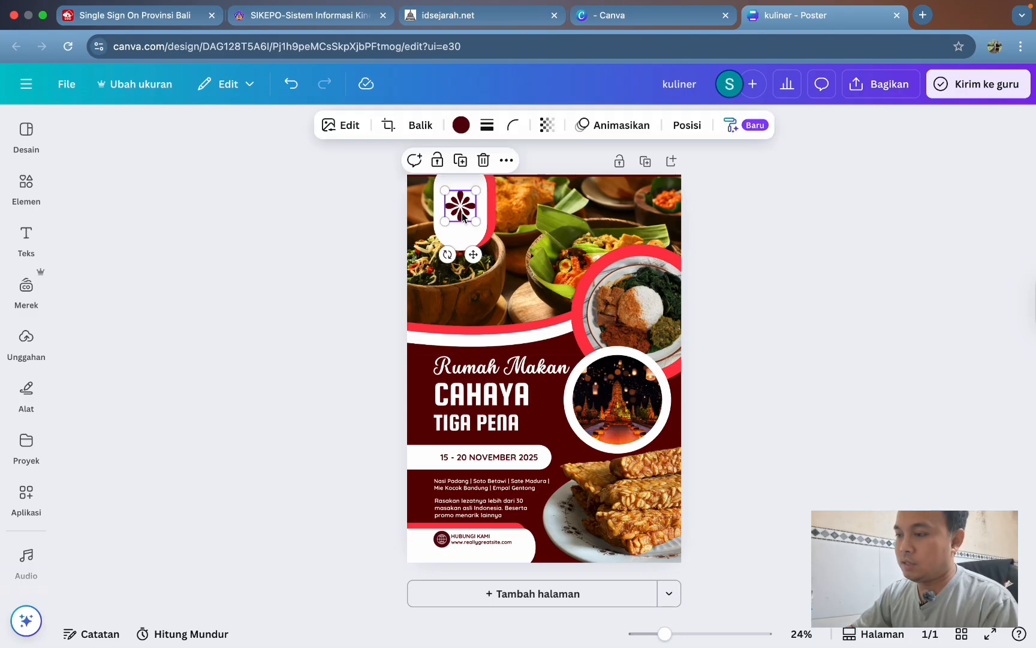
key(Delete)
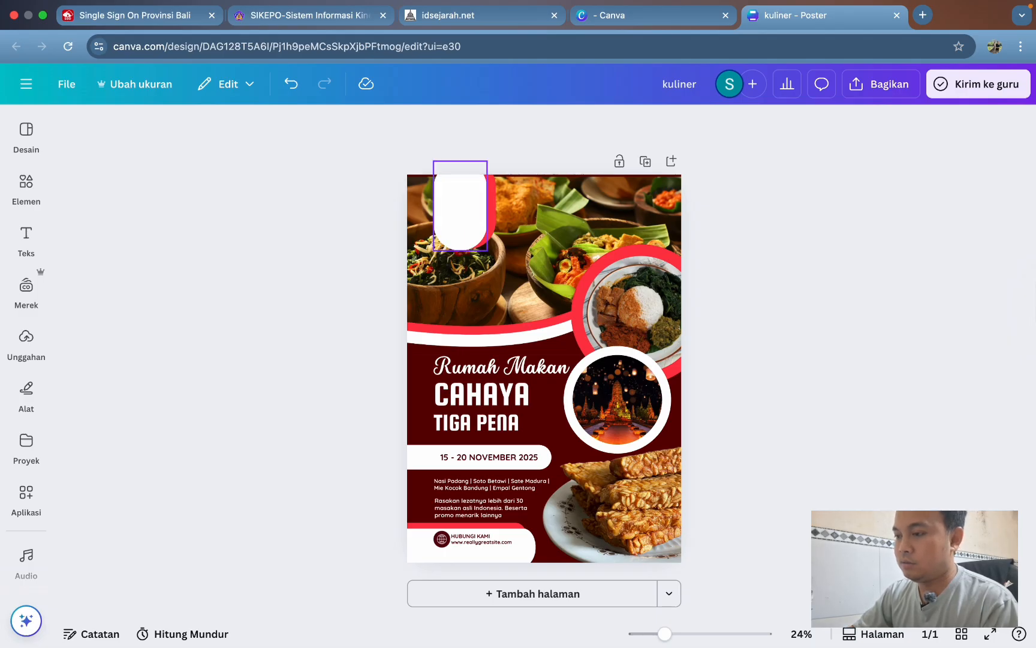
Search the elements for "makanan" and limit the results to graphics
click(25, 135)
click(26, 186)
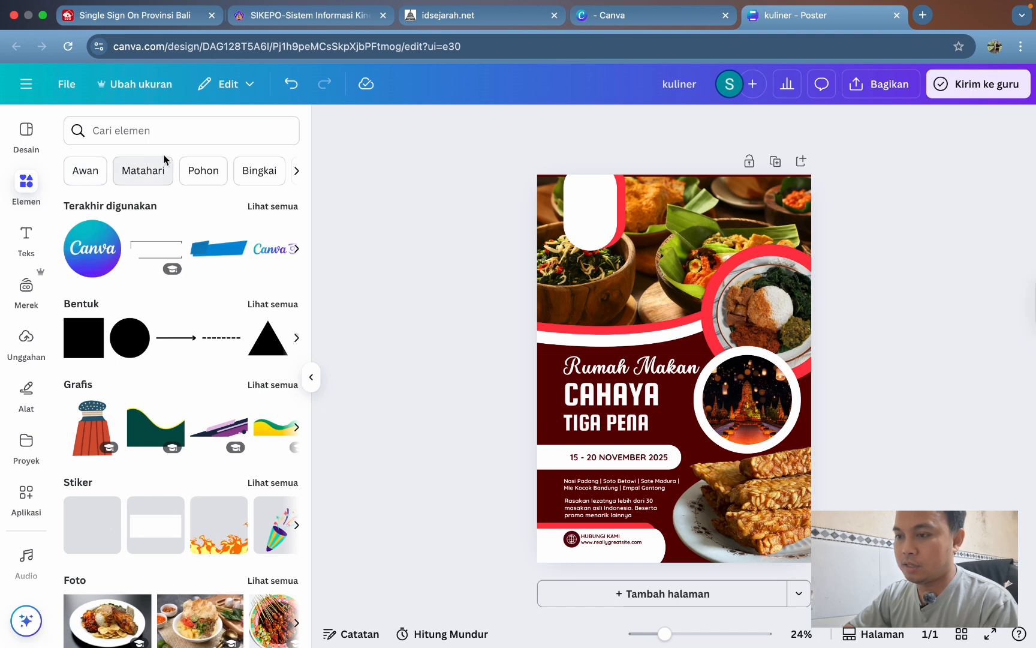
click(193, 138)
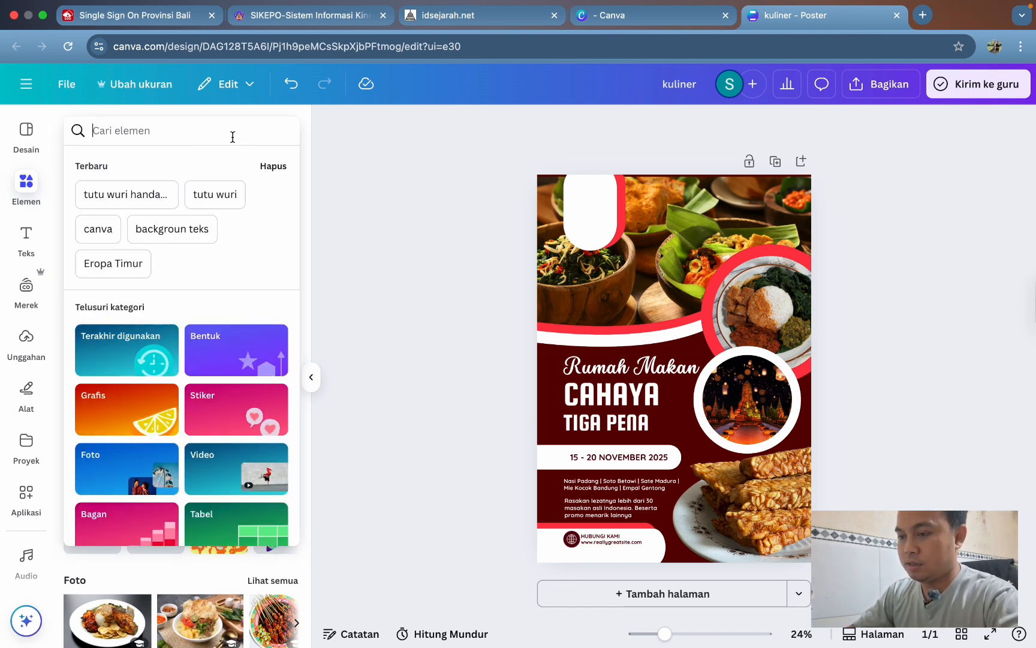
text(makanan)
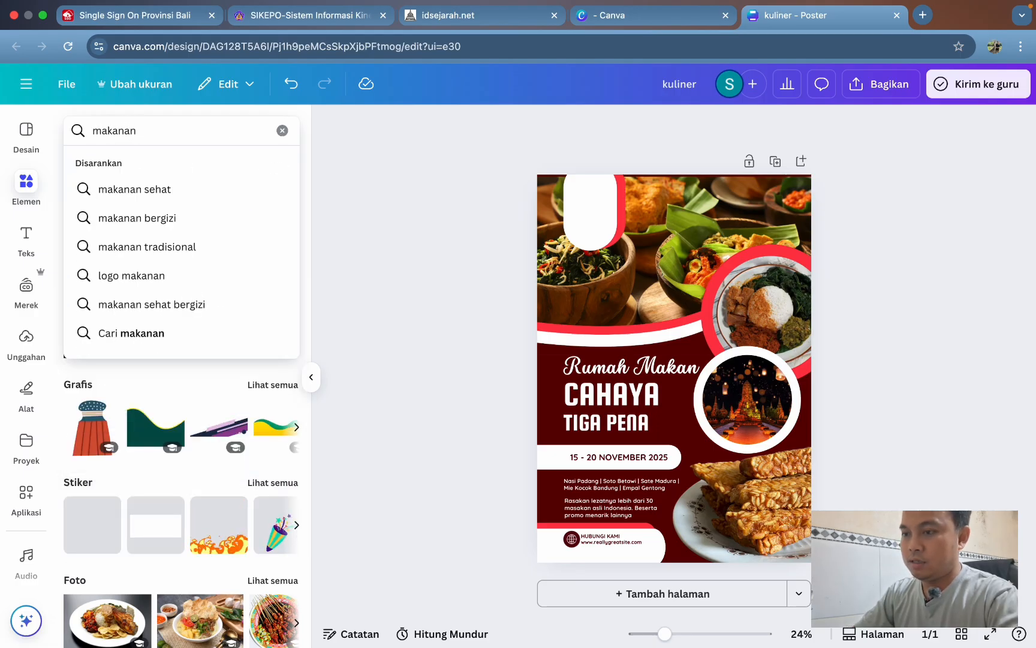
key(Return)
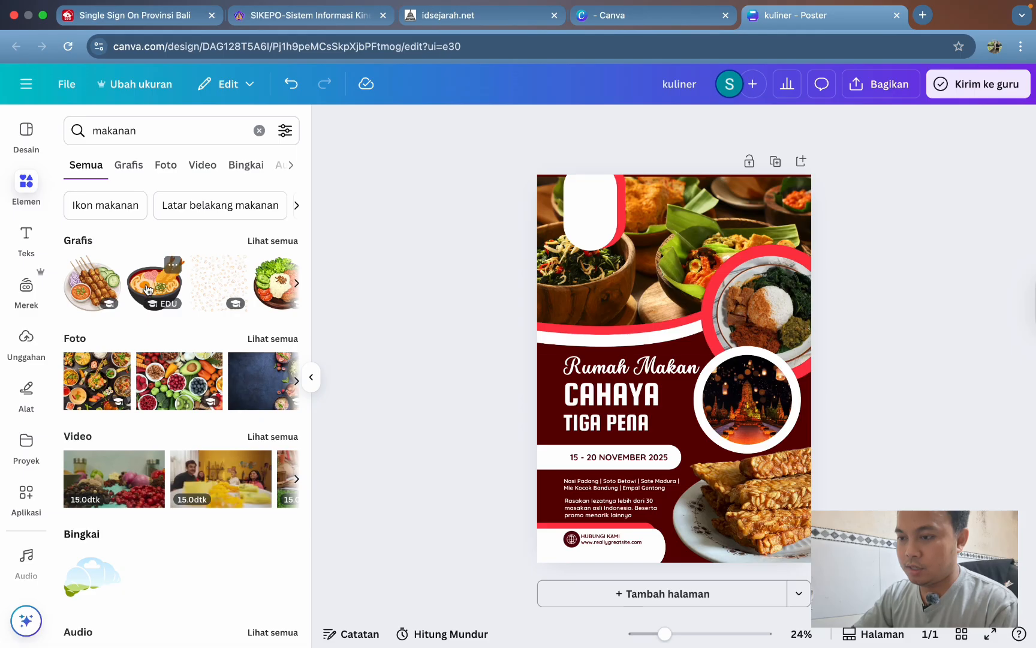
click(133, 171)
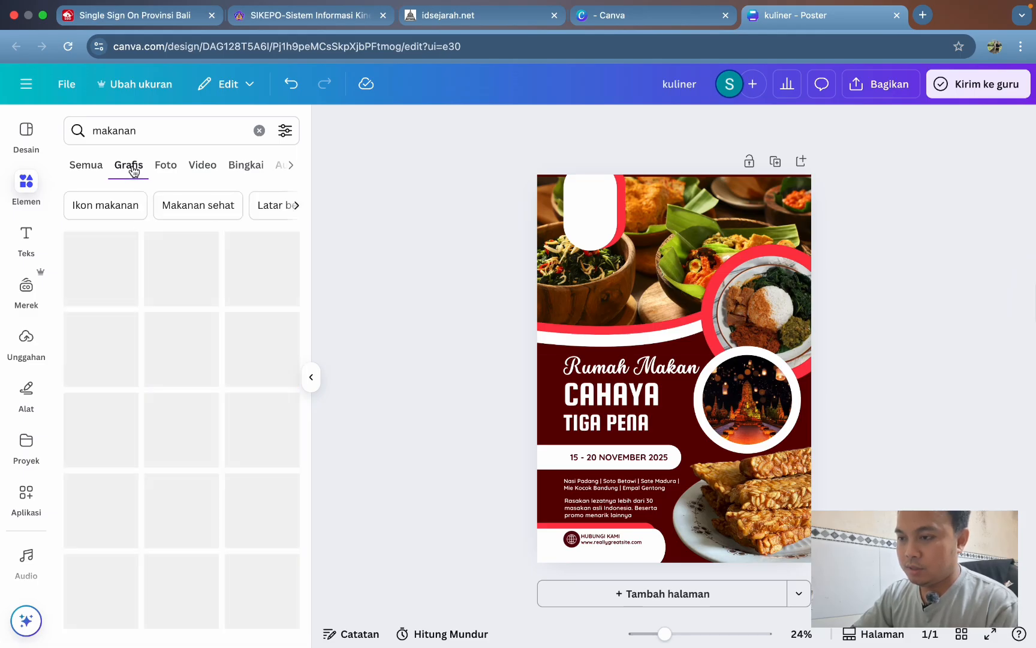
Add the pink "Food Time" graphic to the poster, shrink it and place it inside the white logo shape
scroll(183, 319, down, 5)
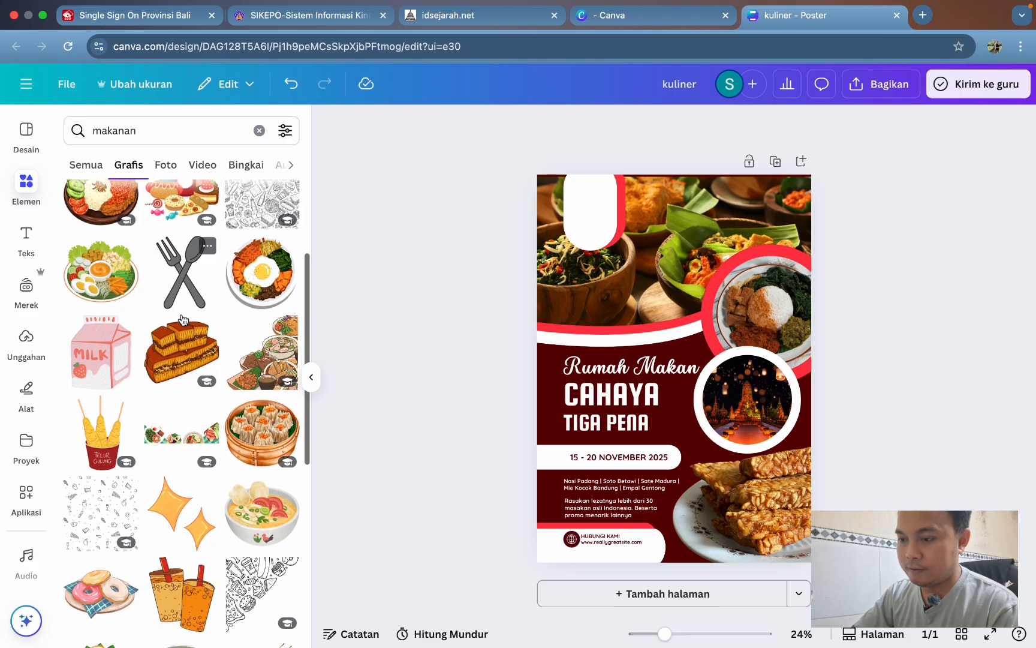
scroll(183, 319, down, 5)
scroll(183, 319, down, 7)
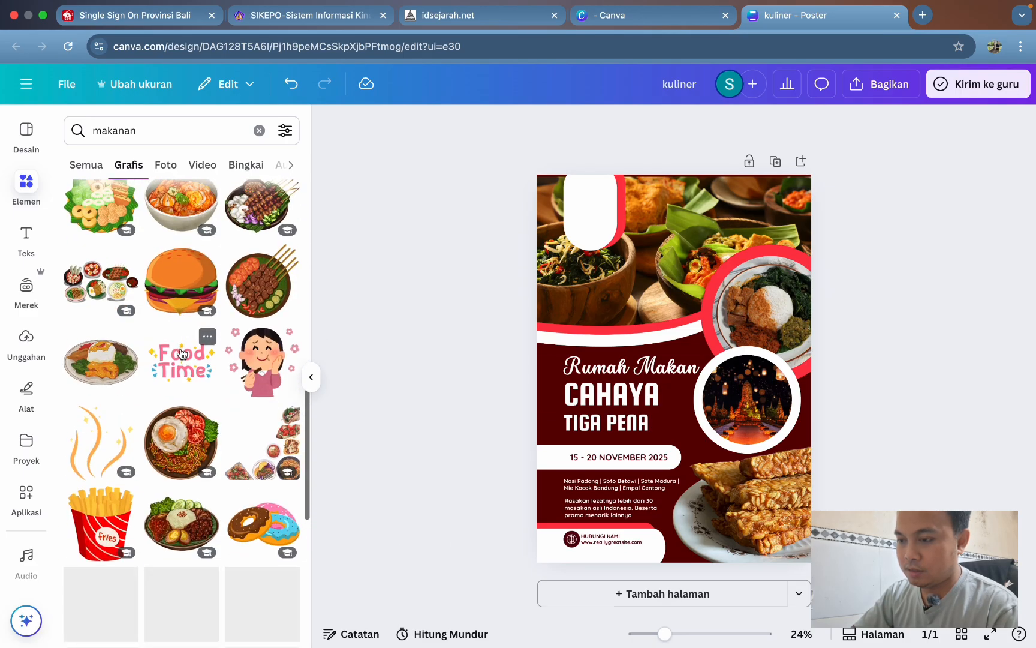
click(181, 354)
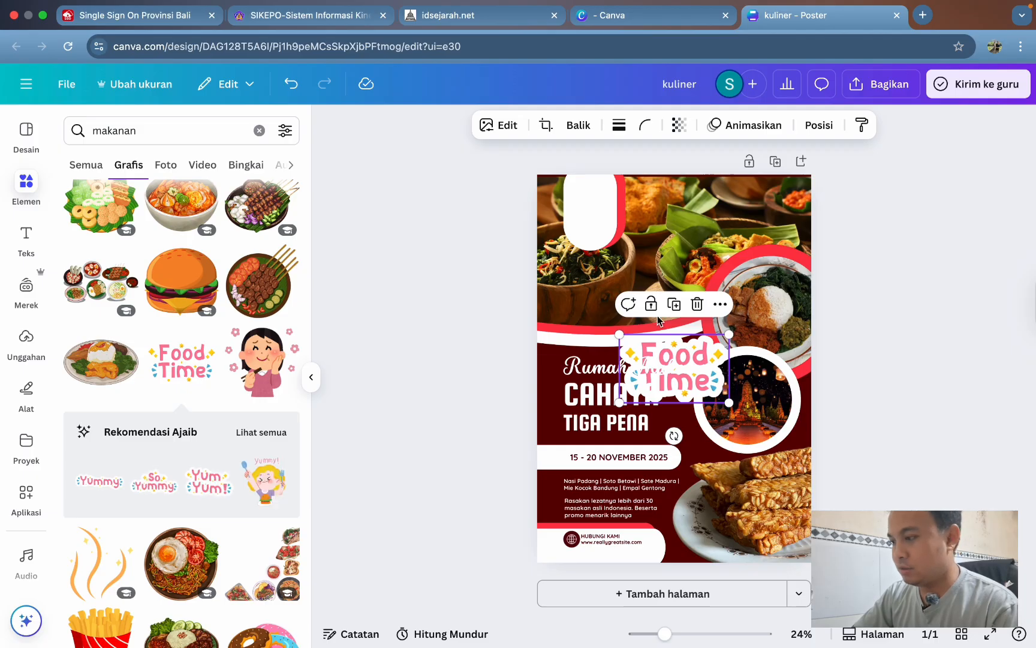
drag(660, 347, 605, 221)
drag(664, 185, 588, 208)
drag(615, 191, 592, 209)
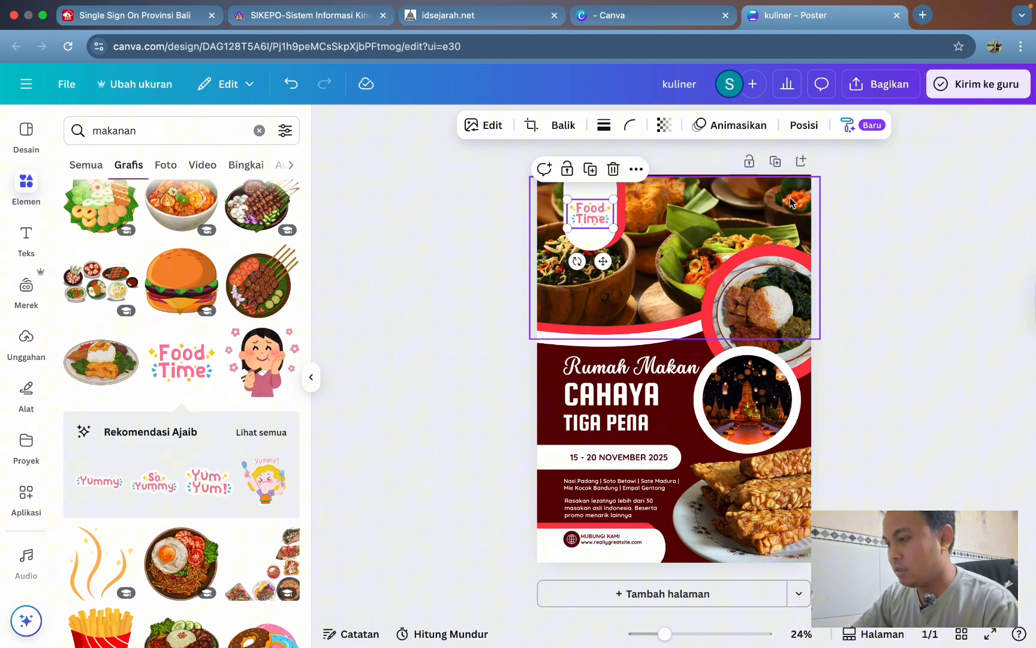
click(921, 208)
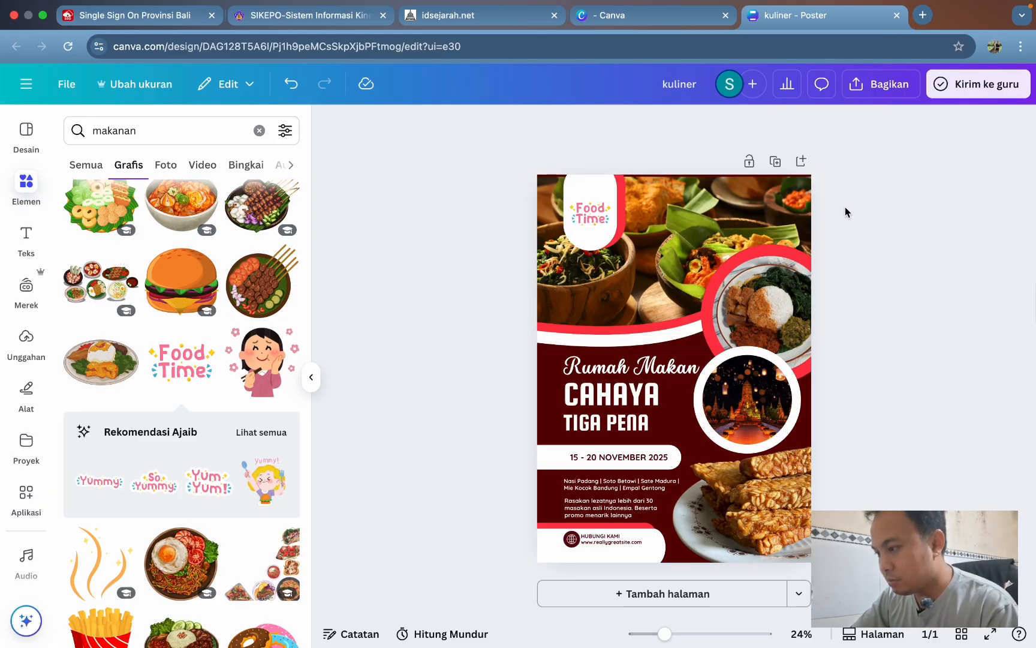
Change the fill of the white logo shape behind the "Food Time" graphic to dark red #5d0000
click(597, 194)
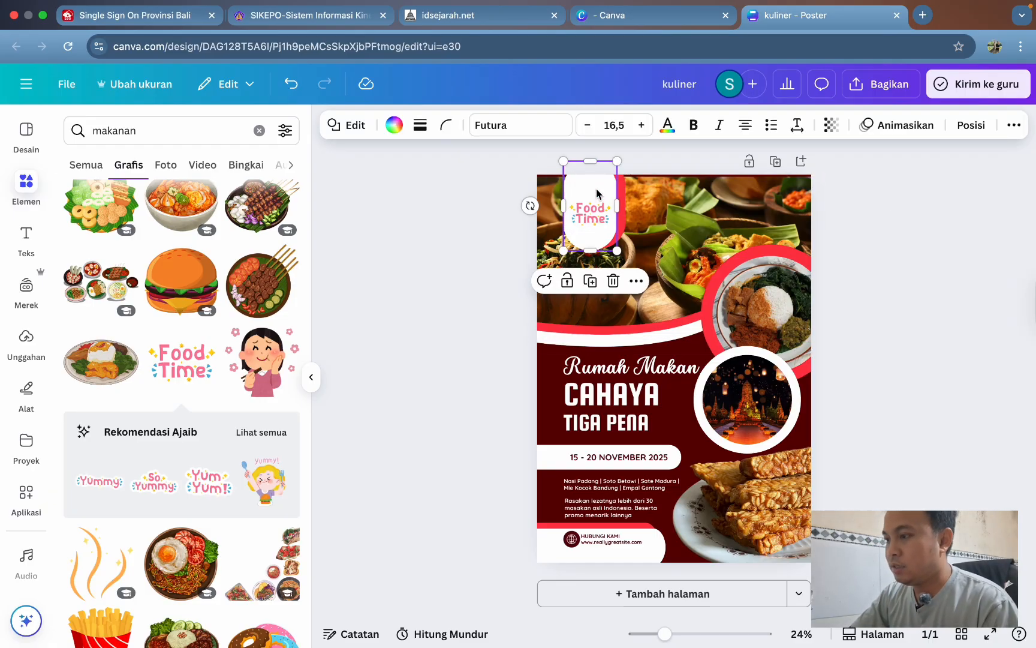
click(393, 128)
click(188, 227)
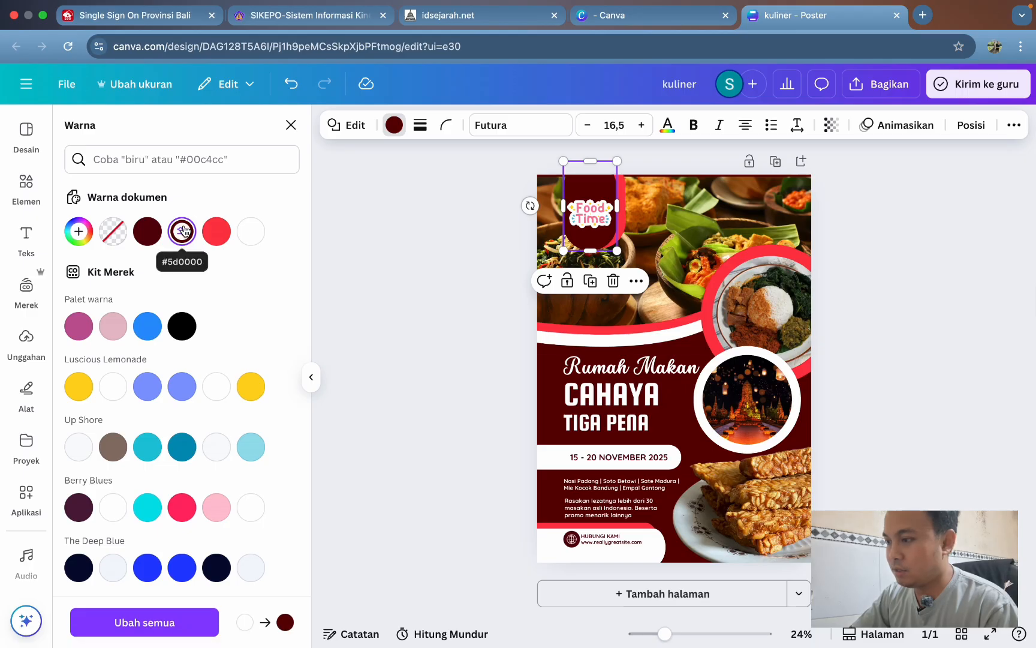
click(861, 194)
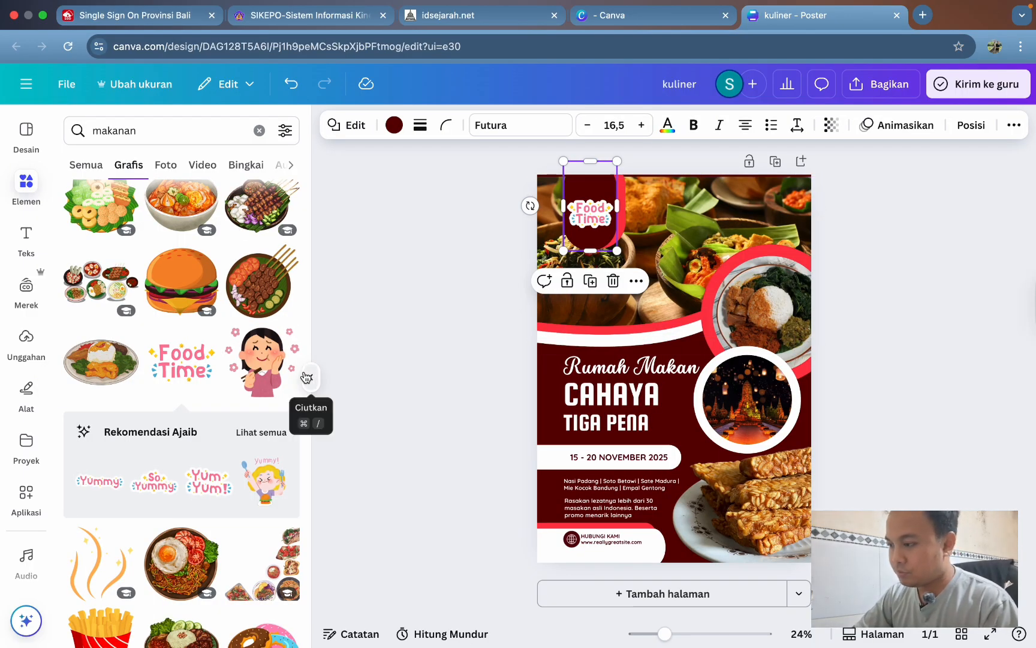
Browse the "makanan" graphics, then the matching photos, for a food picture suited to the poster
scroll(254, 319, down, 10)
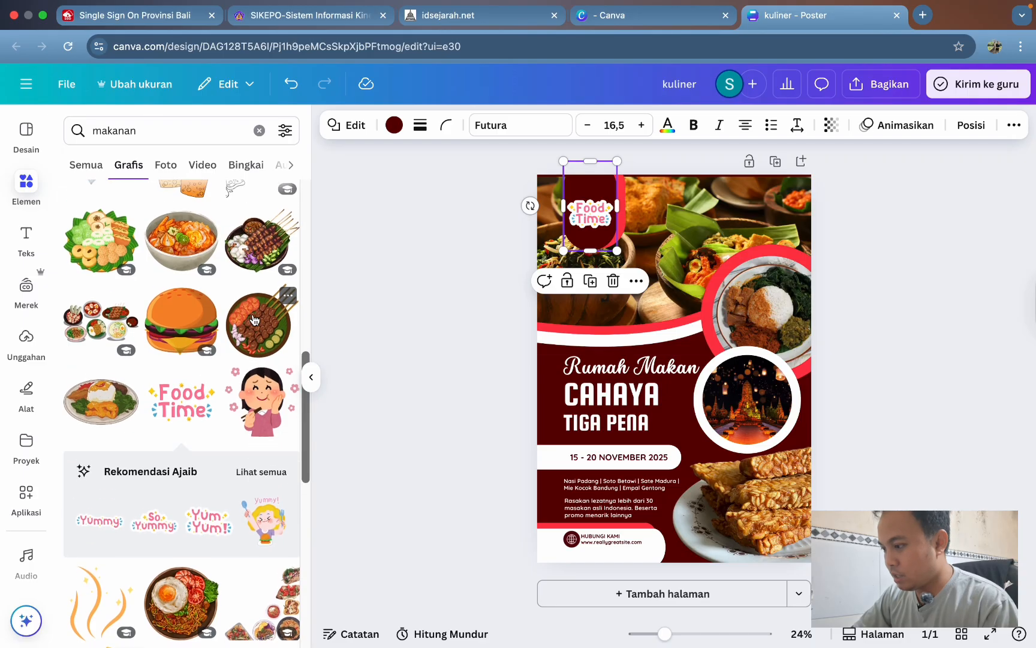
scroll(255, 319, down, 2)
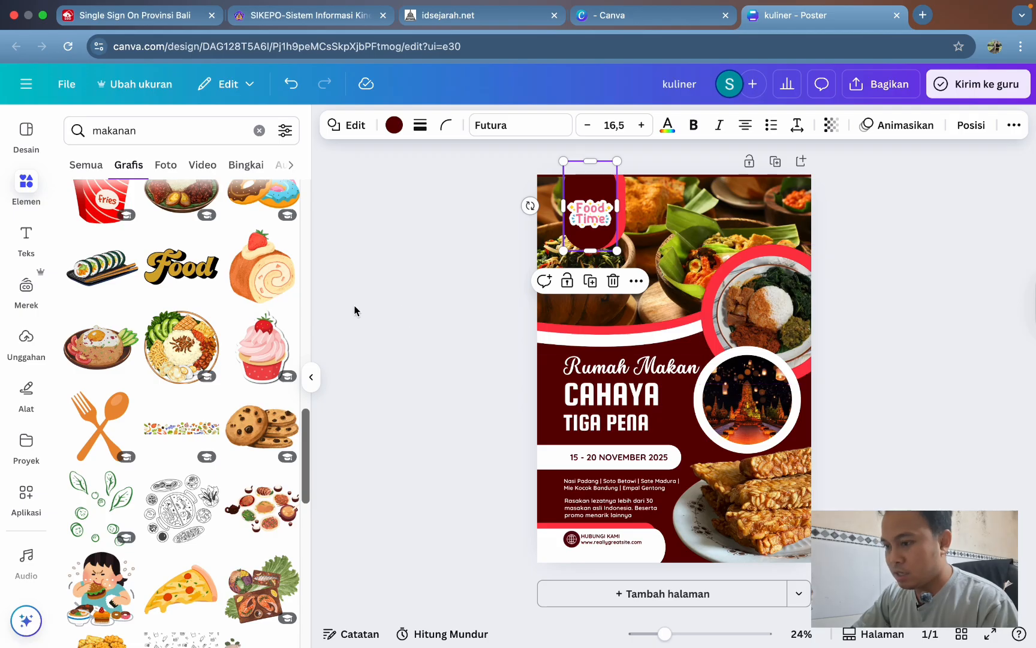
scroll(215, 398, down, 3)
scroll(216, 398, up, 11)
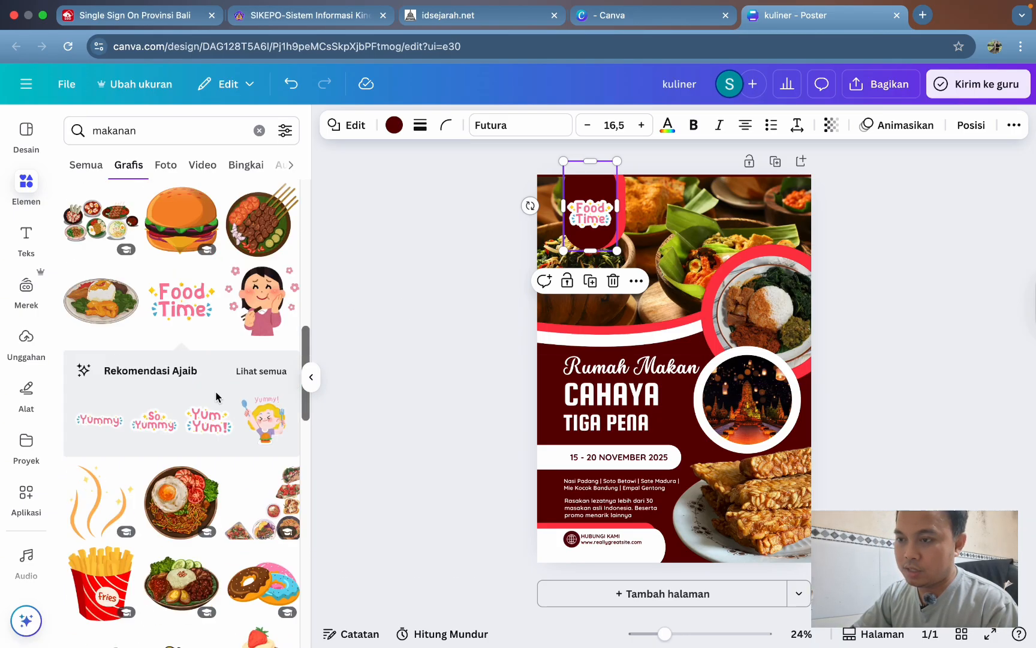
click(166, 167)
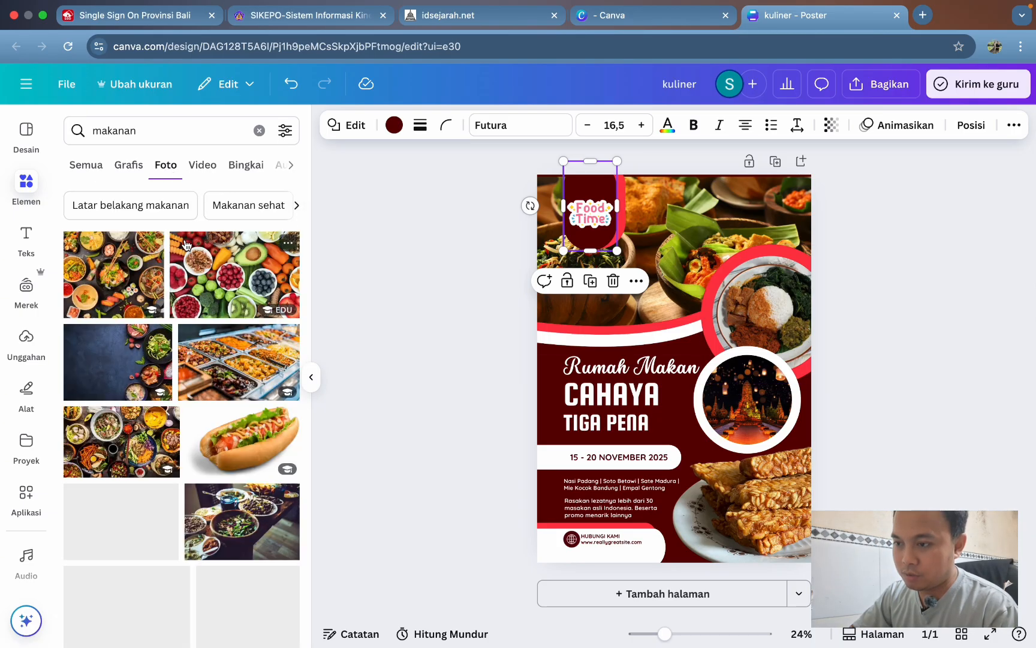
scroll(209, 361, down, 12)
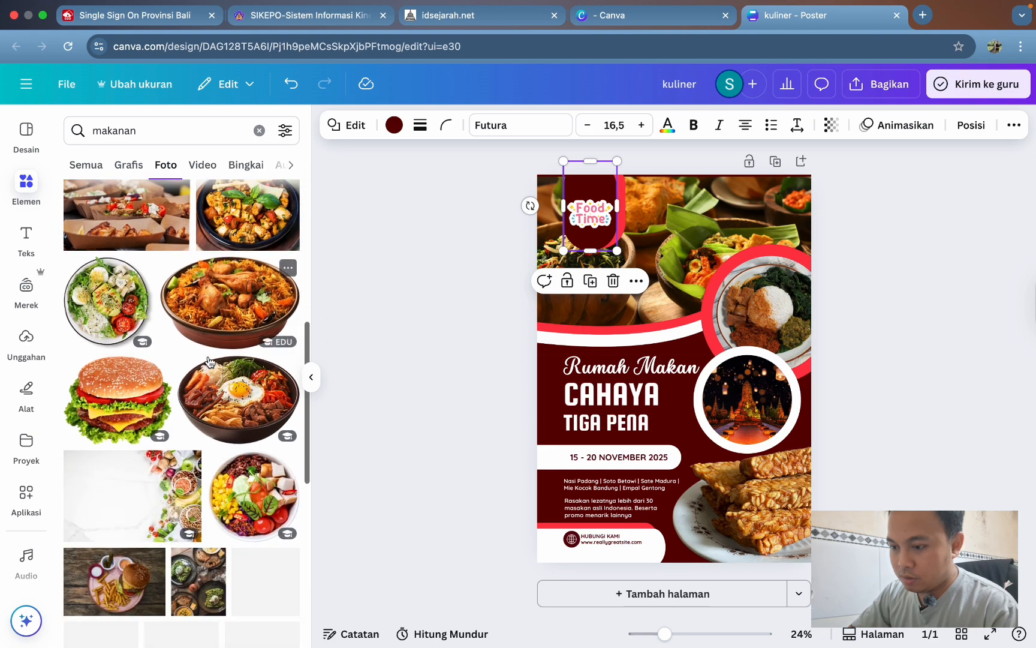
scroll(209, 362, down, 4)
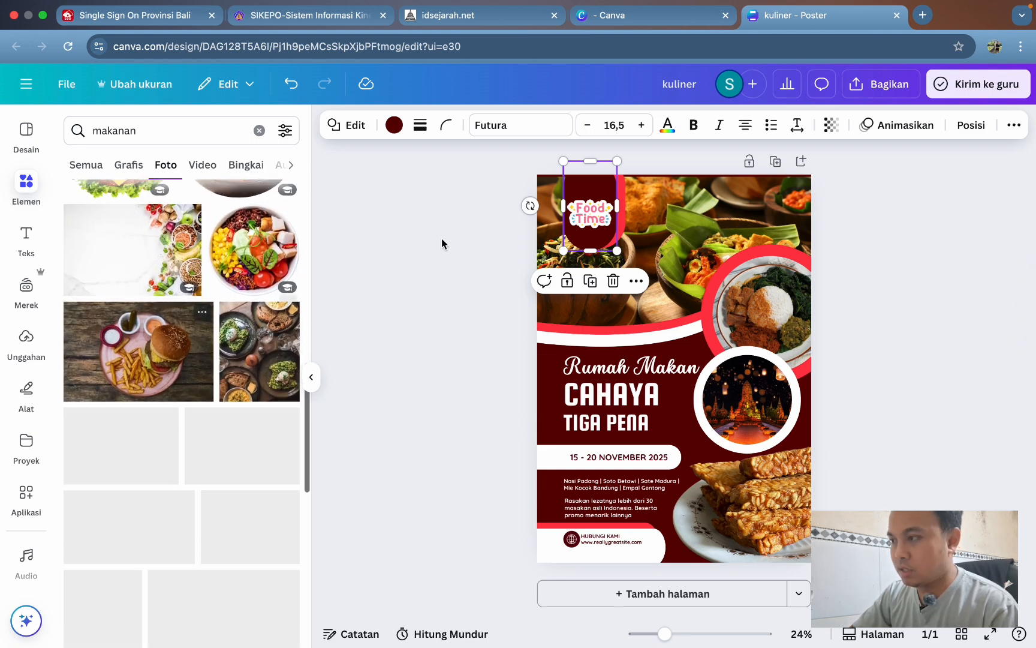
Search Google Images for "gurame krispi" in a new browser tab and copy the Cap Opung "Gurame Goreng Tepung" photo
click(923, 21)
text(gu)
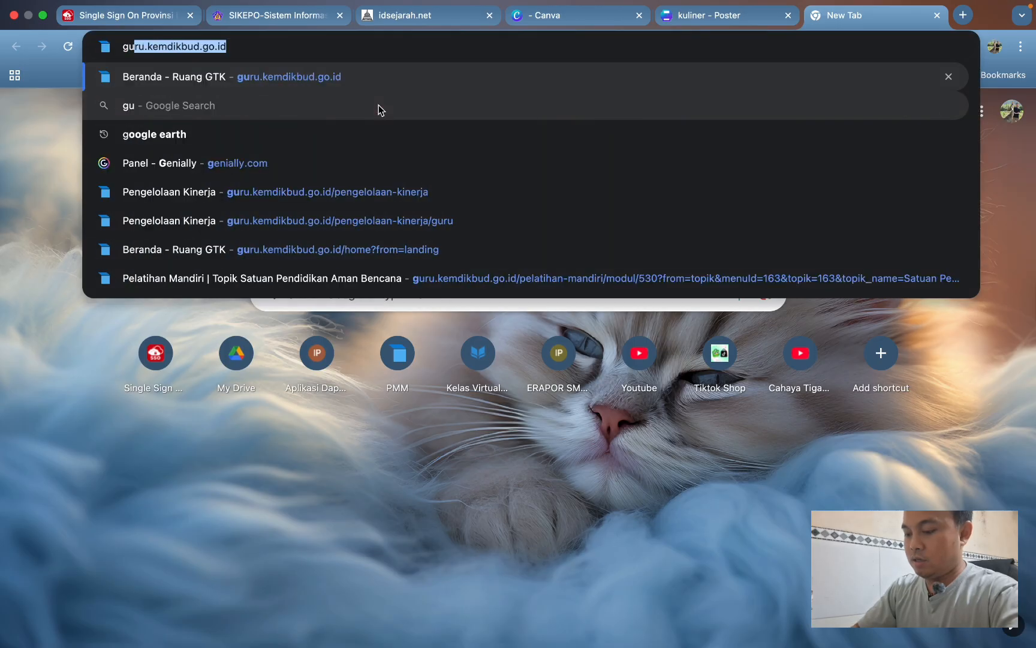
text(rame krispi)
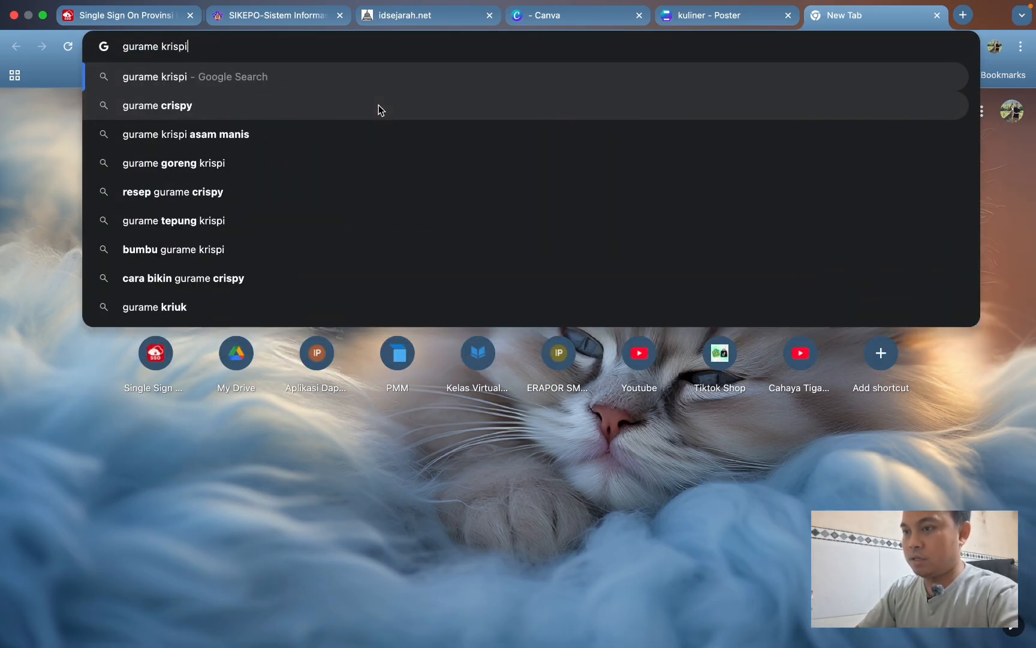
key(Return)
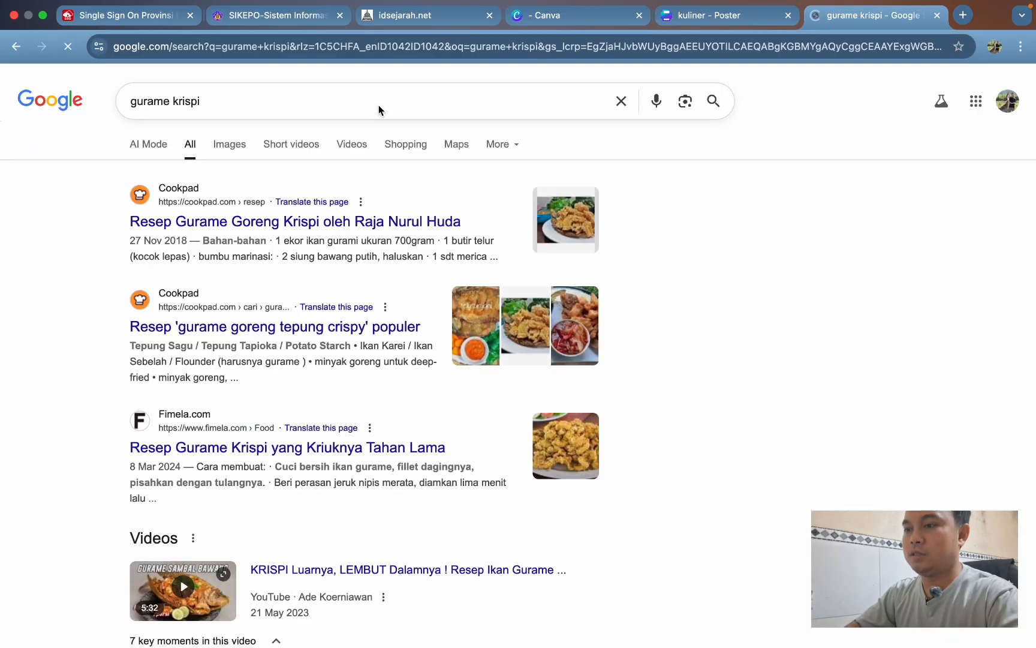
click(230, 146)
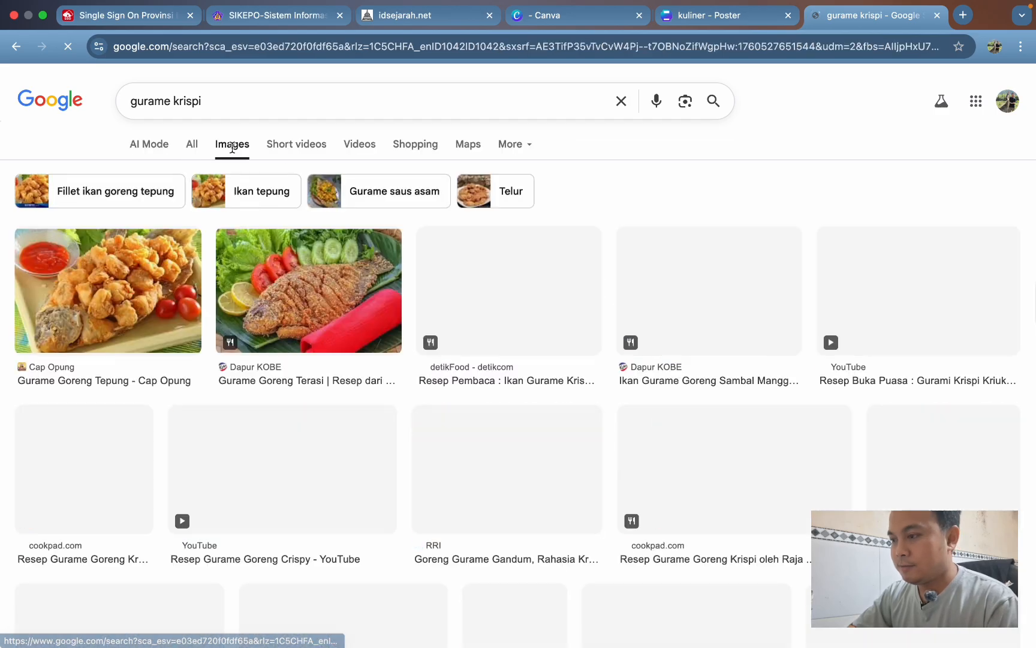
scroll(376, 327, down, 3)
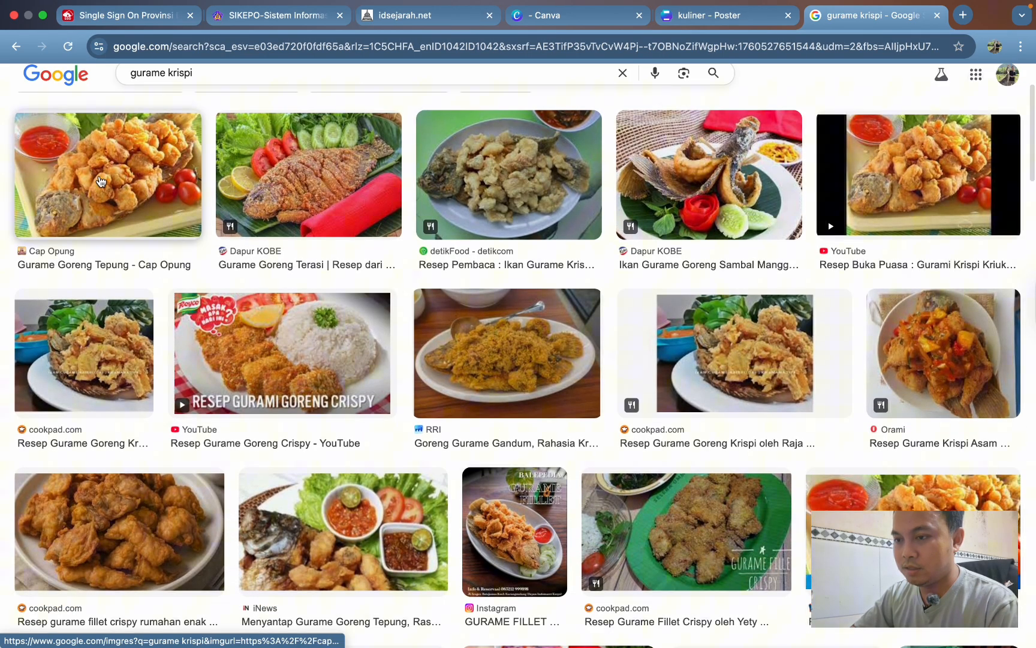
click(101, 181)
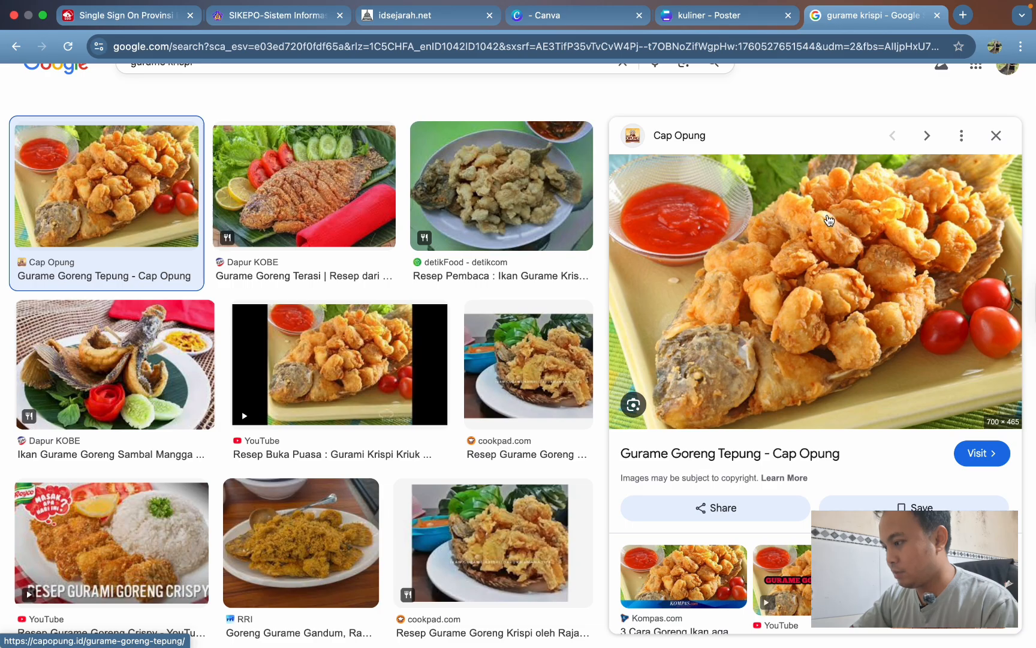
right_click(829, 220)
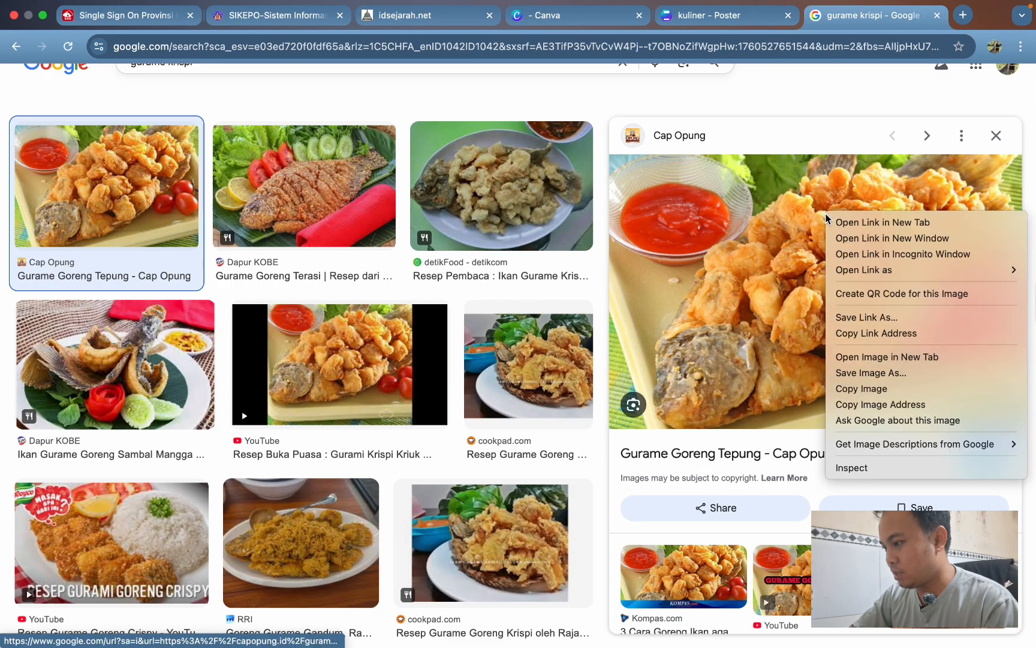
click(864, 390)
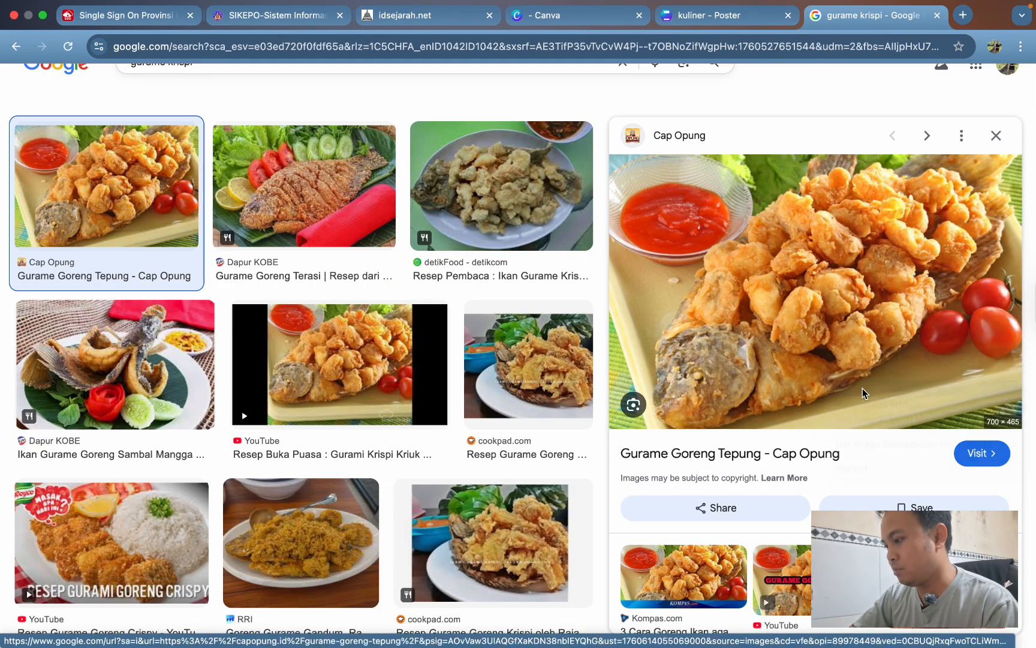
Return to the Canva poster, paste the fried gurame photo and place it in the upper, red-bordered circular frame
click(736, 24)
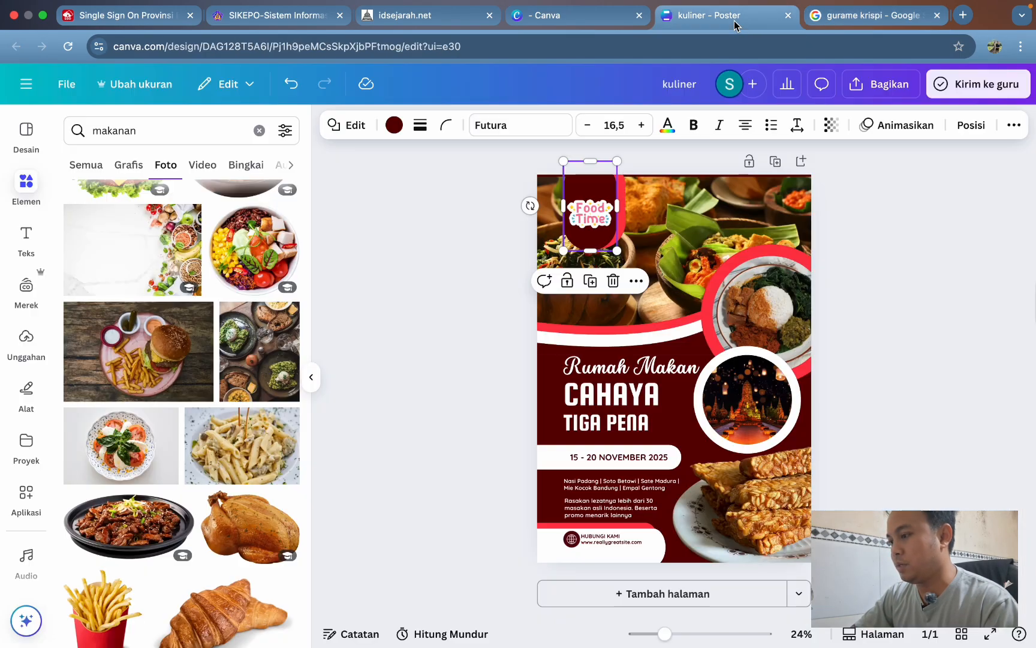
click(677, 334)
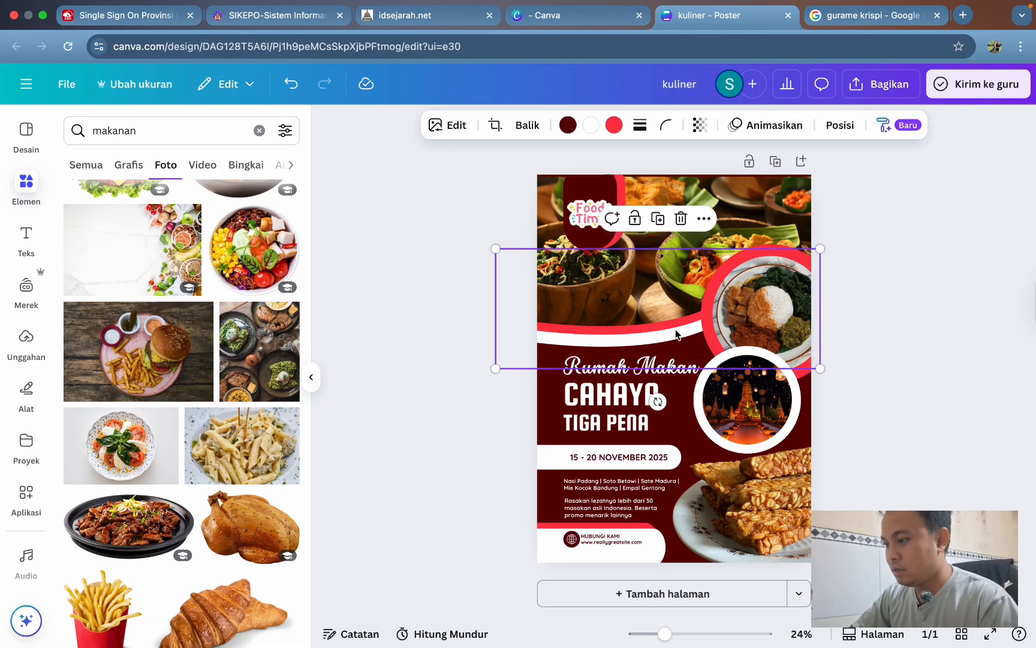
key(super+v)
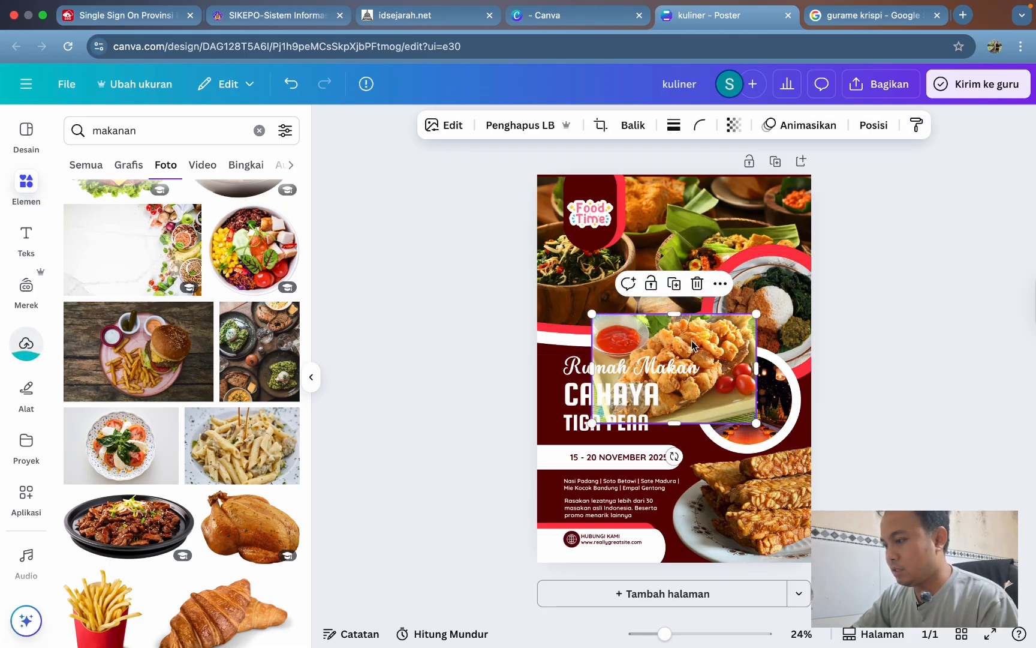
drag(692, 344, 759, 296)
click(875, 370)
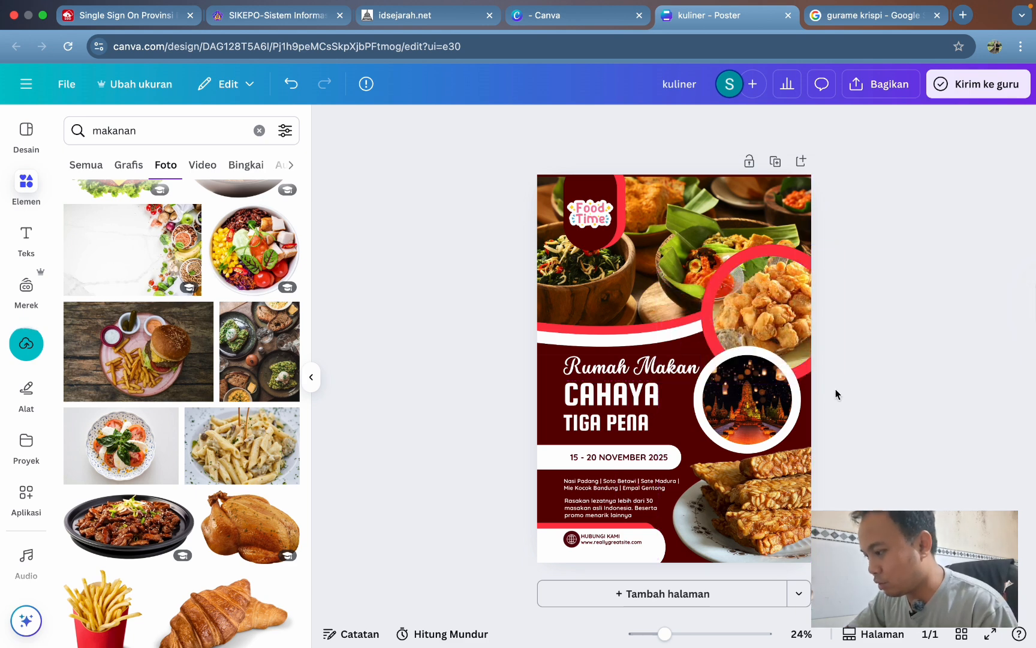
Select the large header photo on the poster and look through more "makanan" photos for a replacement
click(760, 428)
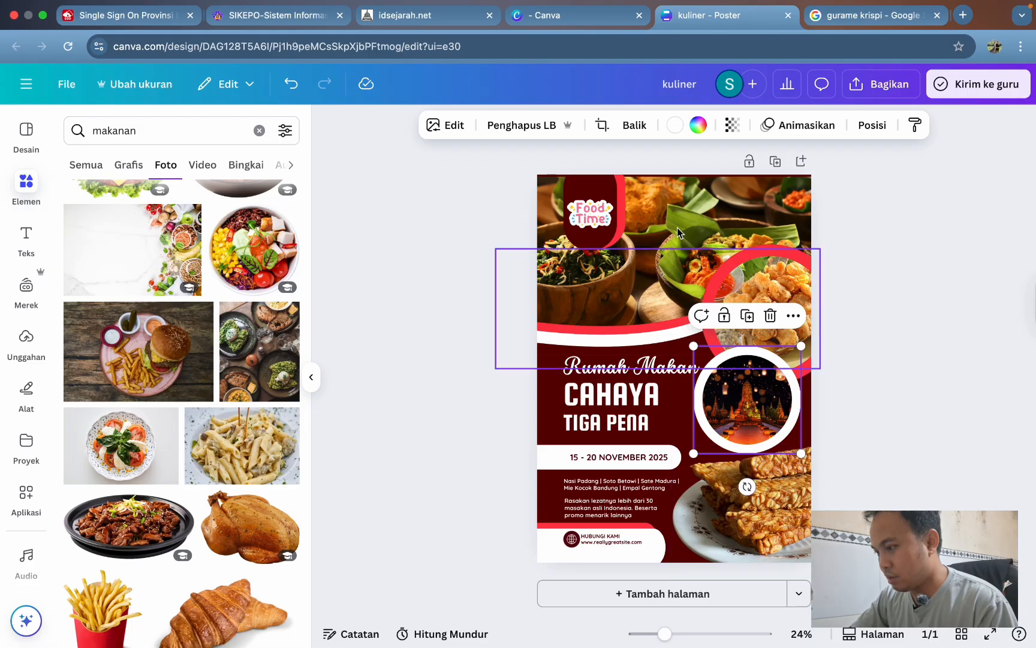
click(653, 219)
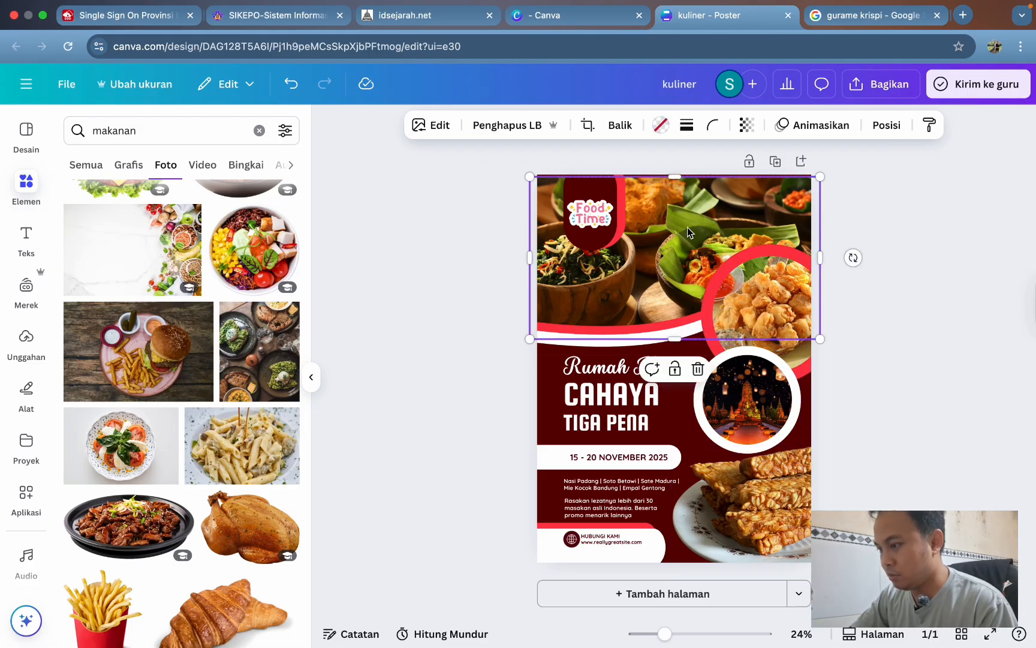
scroll(276, 420, down, 10)
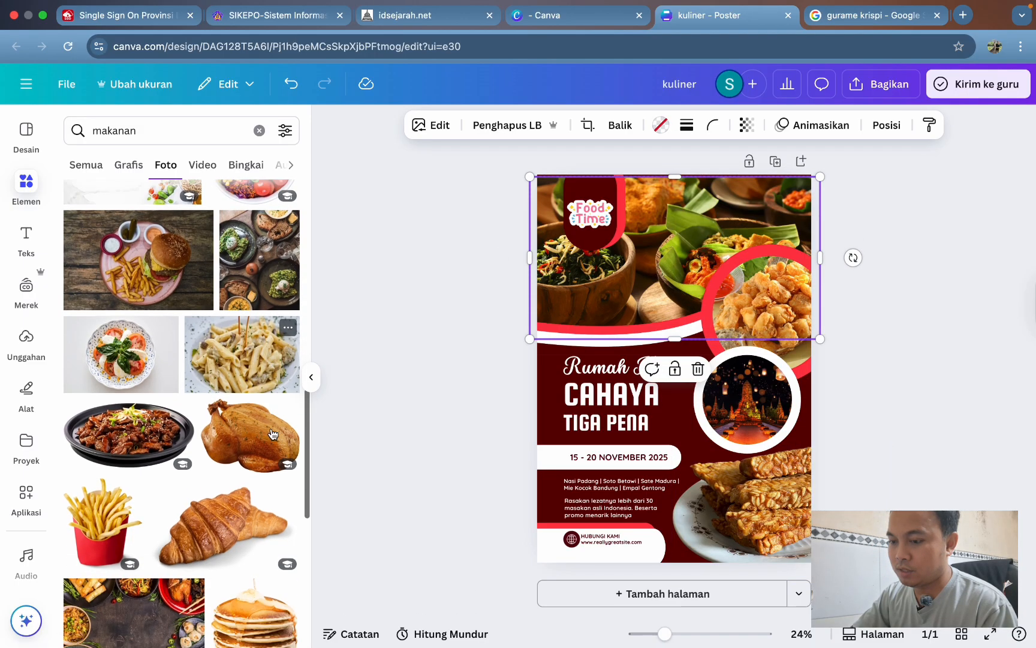
scroll(273, 434, down, 5)
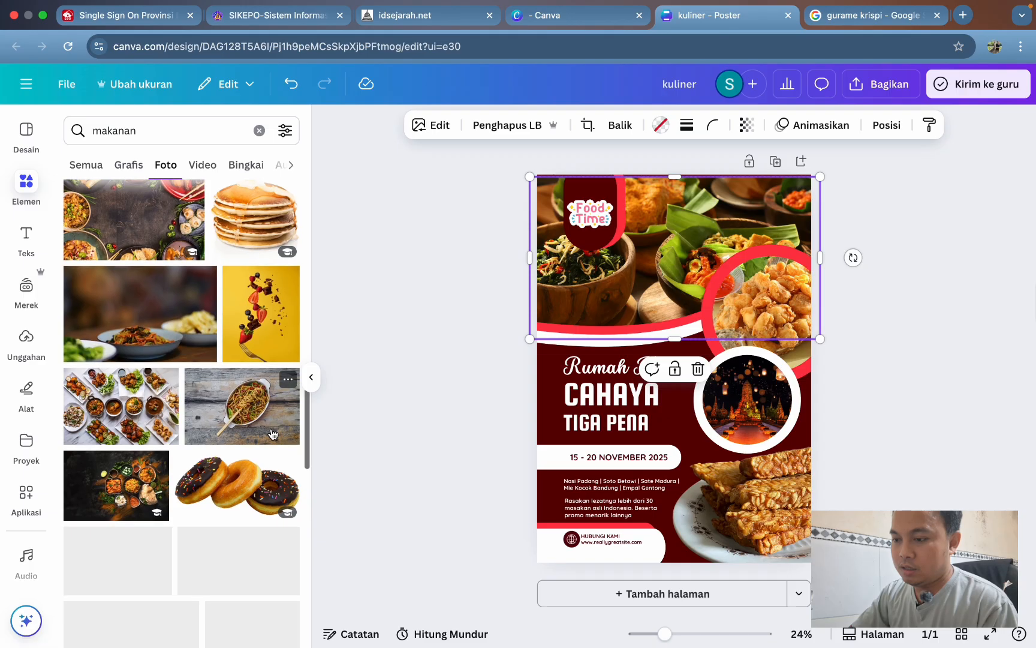
scroll(273, 434, down, 4)
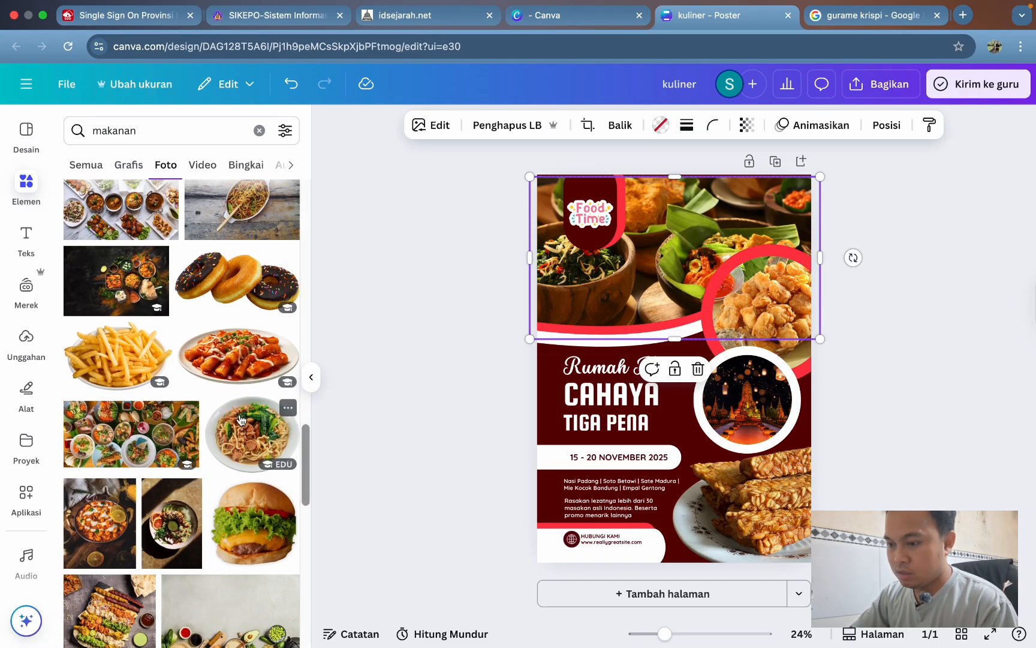
scroll(276, 434, up, 8)
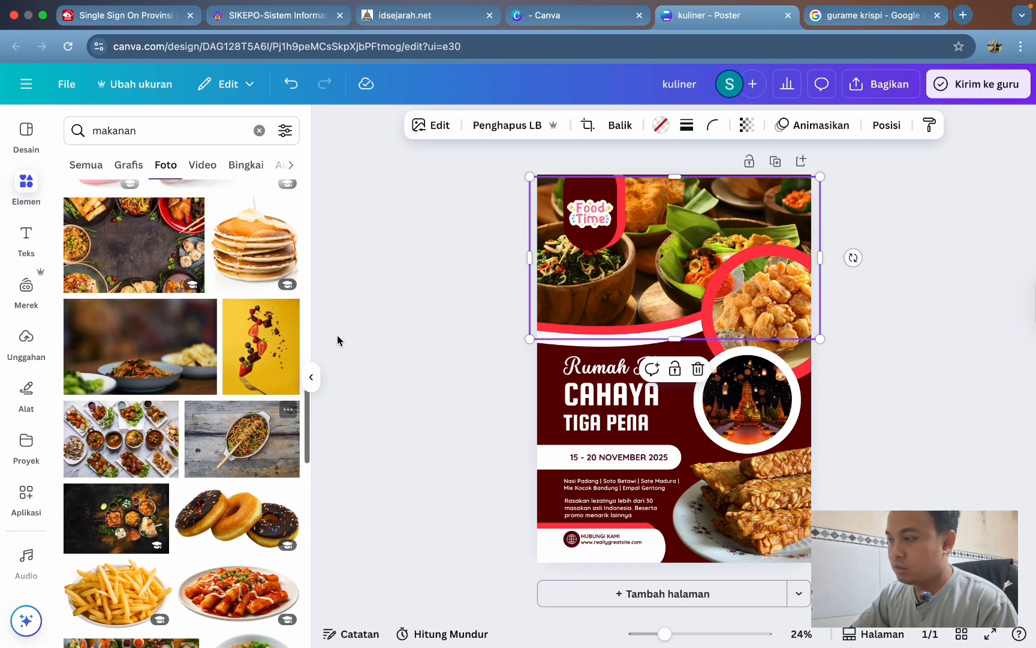
Search Google Images for "rumah makan" and copy the SN Studio photo of a brick-walled restaurant interior with wooden tables
click(851, 15)
click(417, 48)
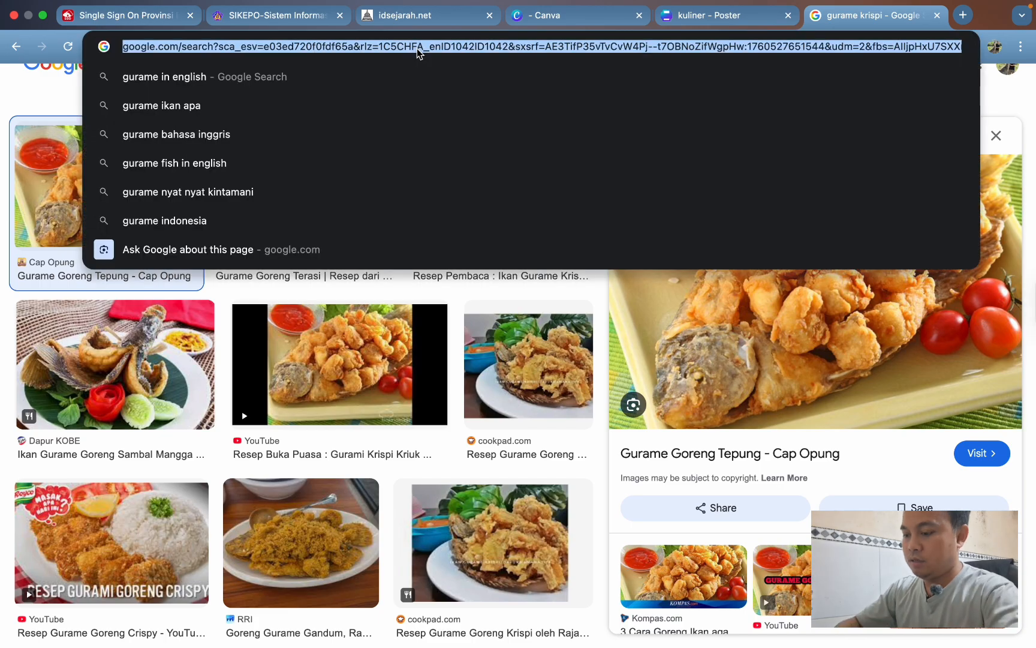
text(rumah makan)
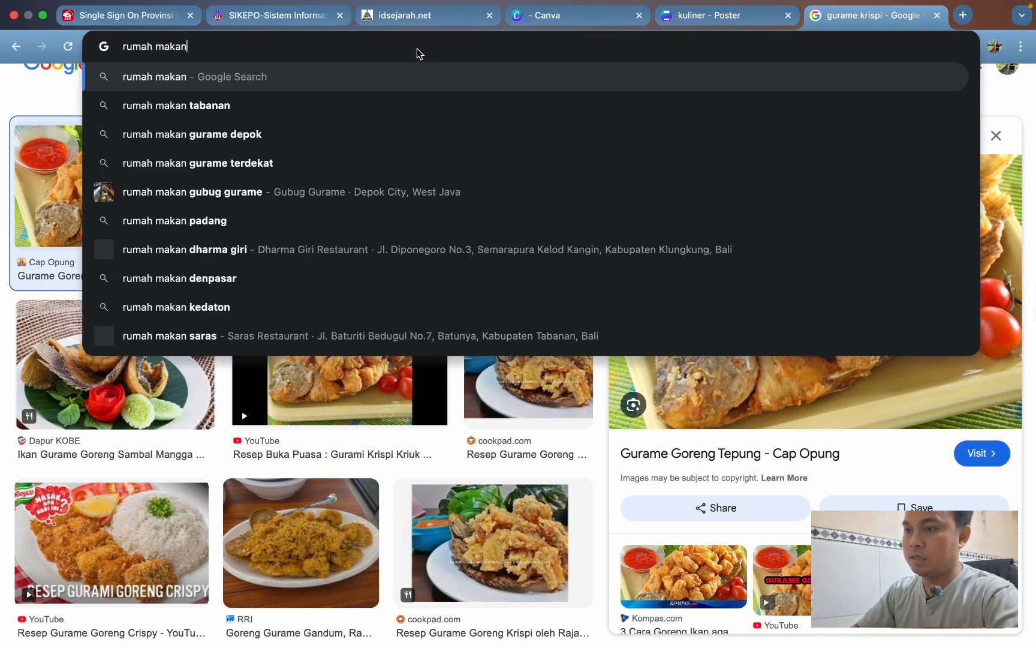
key(Return)
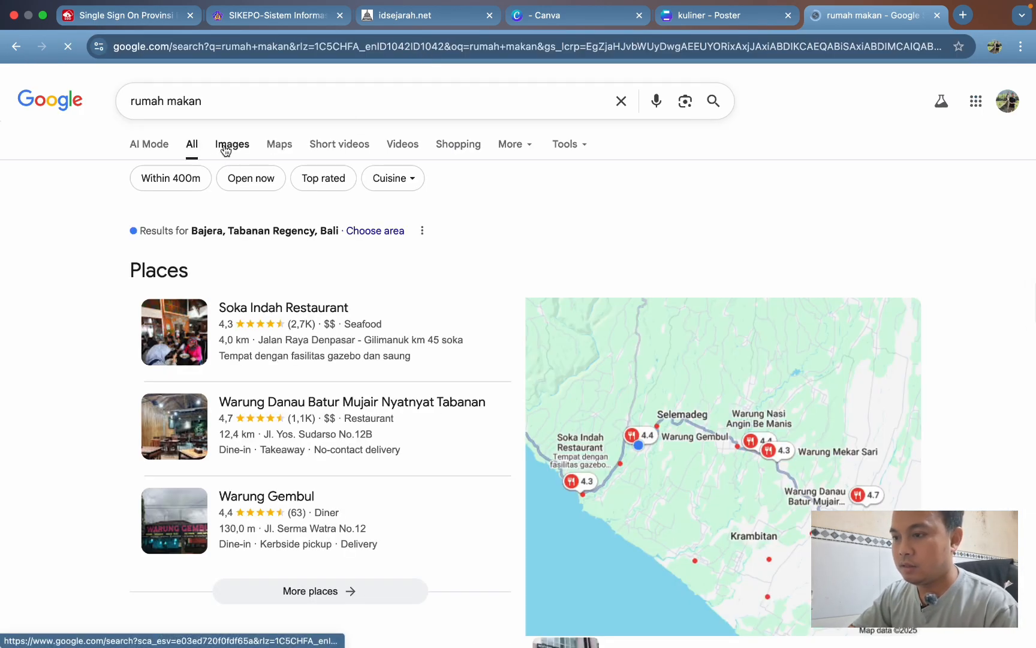
click(231, 145)
scroll(552, 337, down, 9)
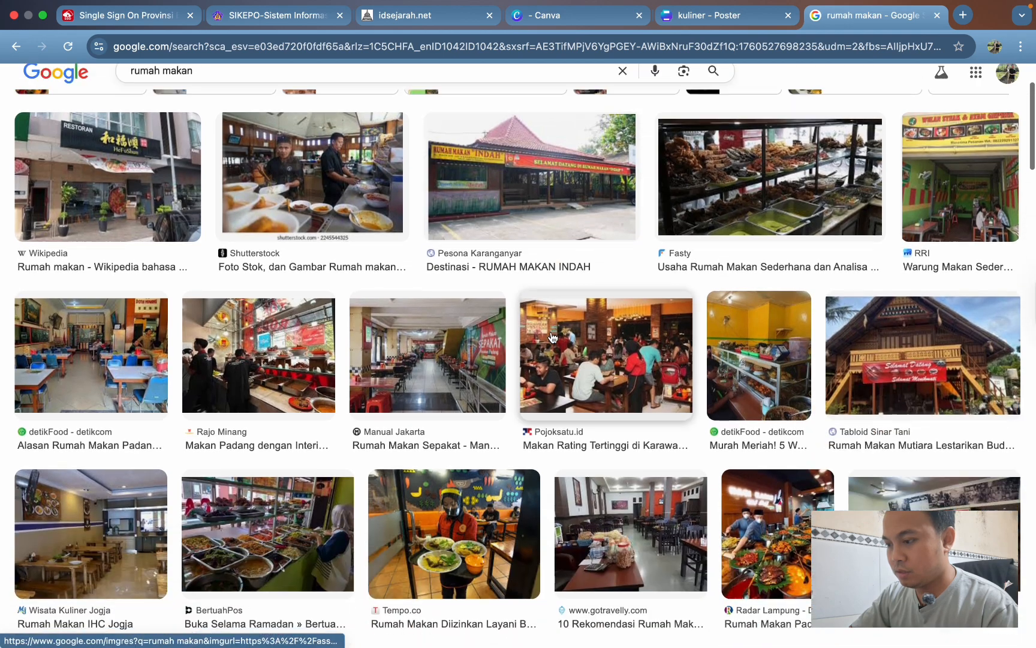
scroll(552, 337, down, 5)
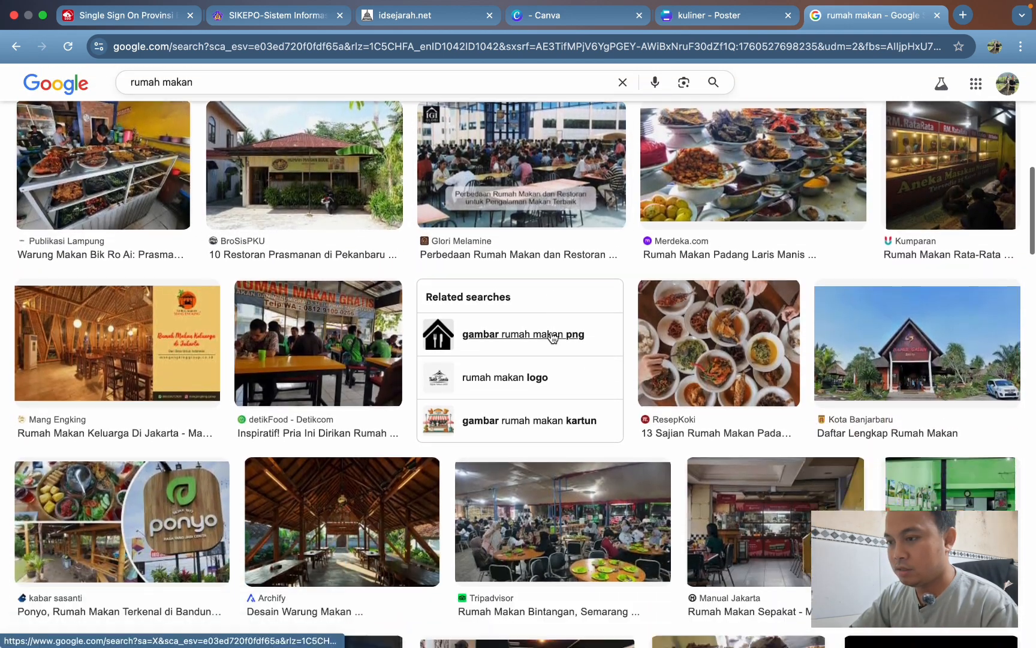
click(680, 403)
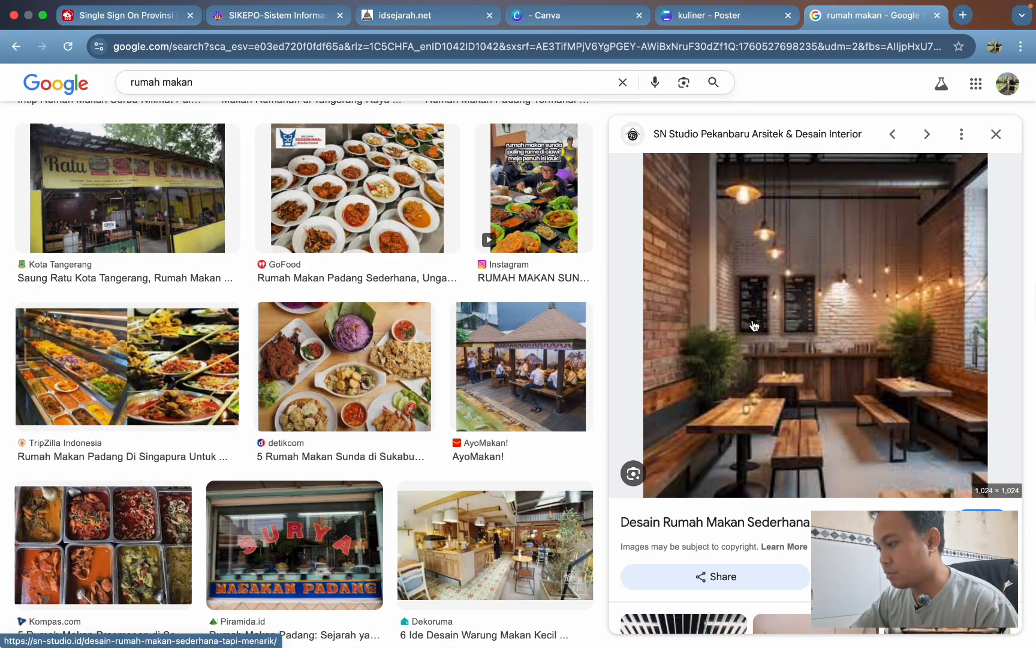
right_click(787, 269)
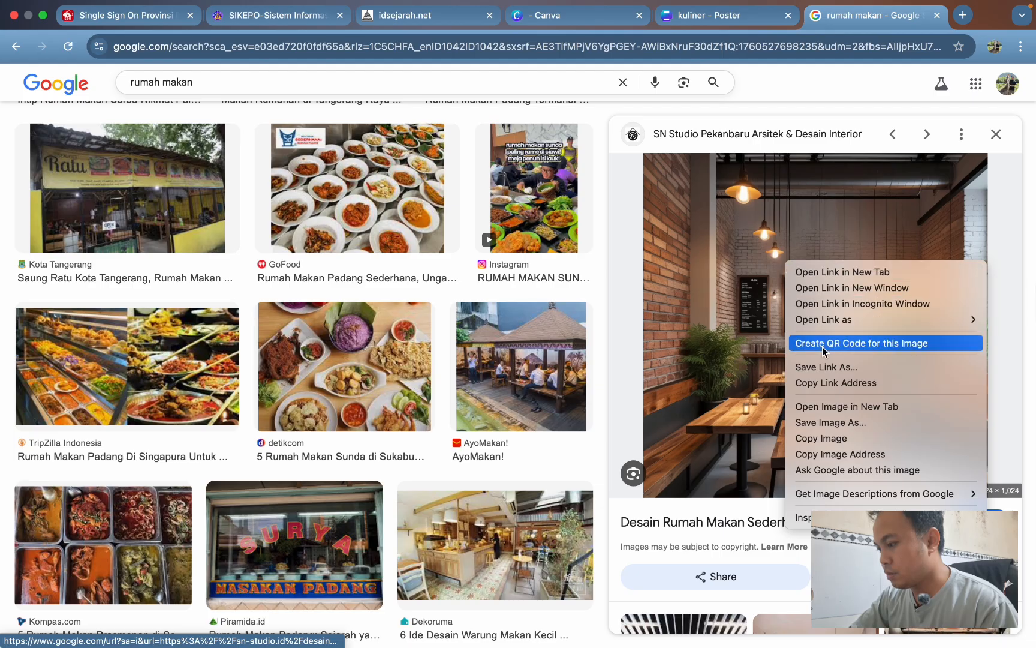
click(842, 445)
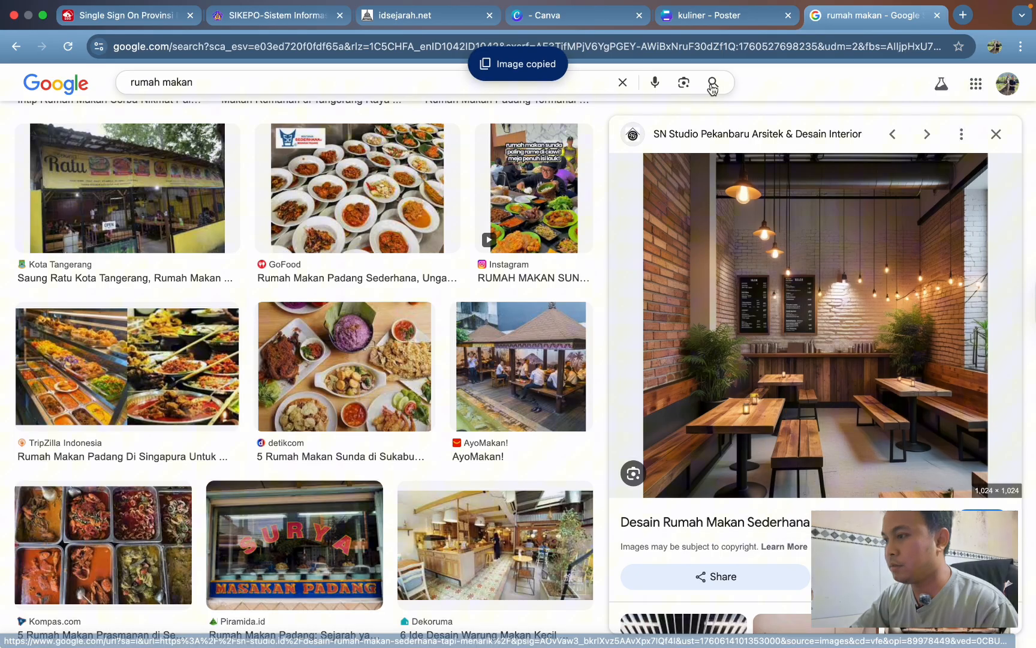
Return to the Canva poster, paste the restaurant interior photo and place it in the header frame to replace the food photo
click(707, 15)
right_click(656, 244)
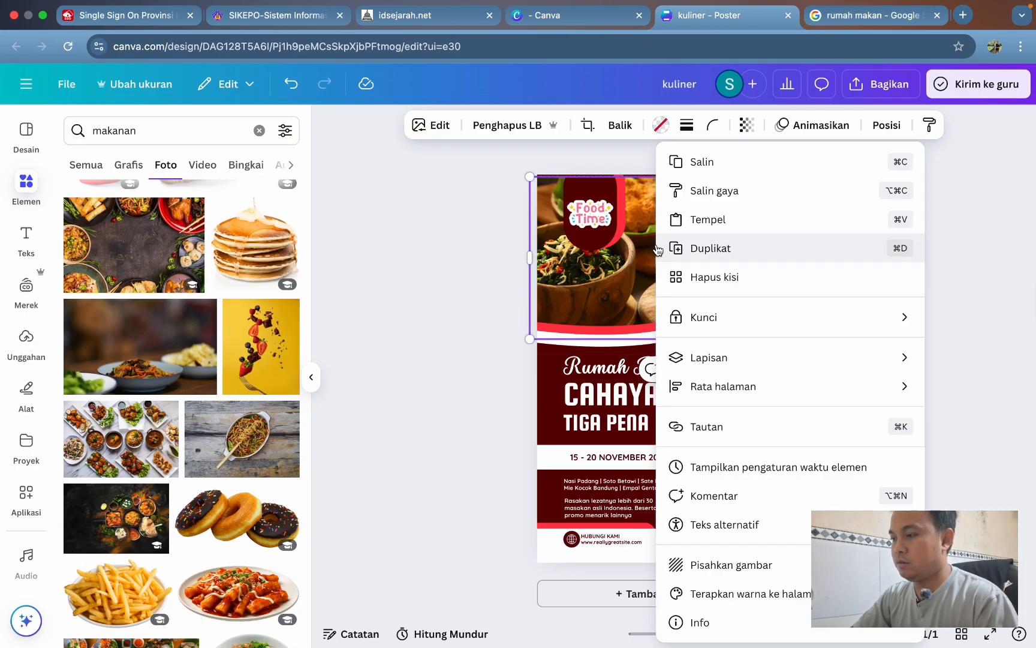
click(713, 217)
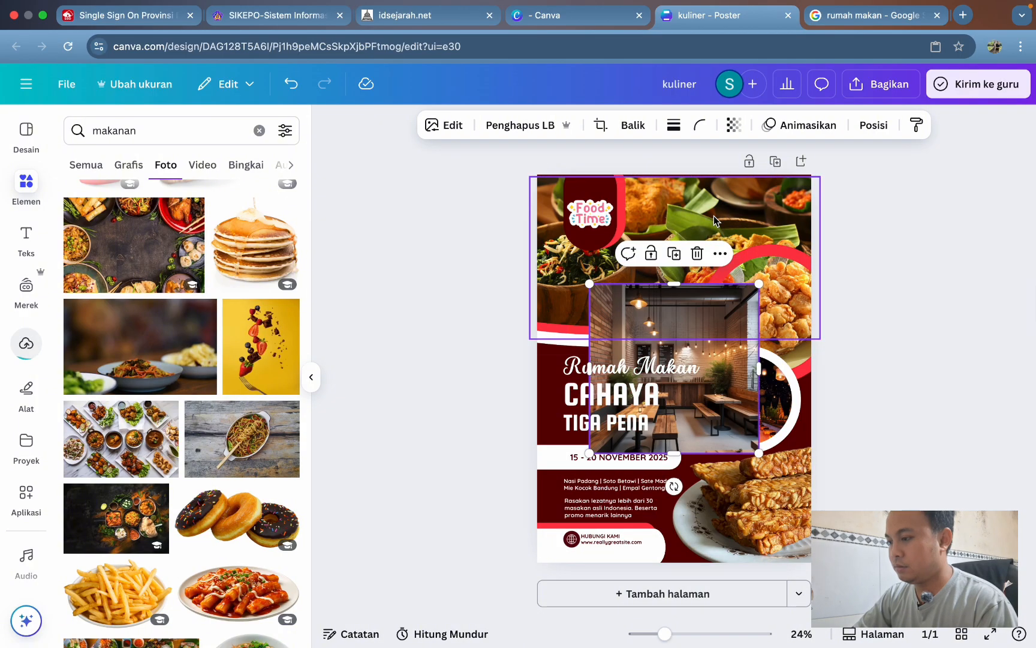
drag(695, 320, 670, 214)
click(854, 258)
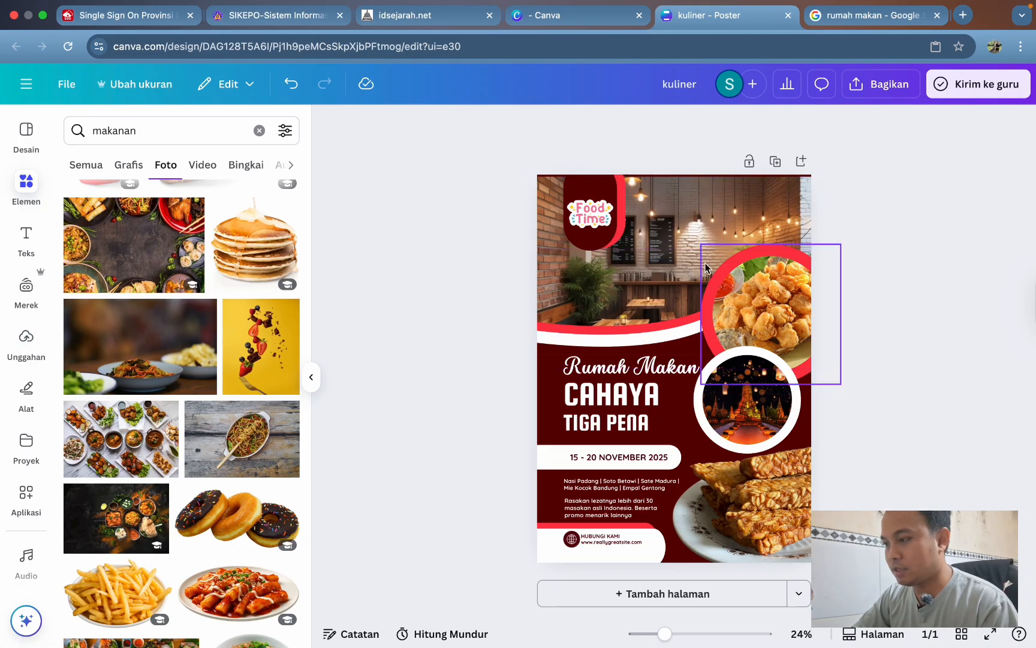
Add the "makanan" photo of noodles with green vegetables and place it in the poster's lower, white-bordered circular frame
click(747, 419)
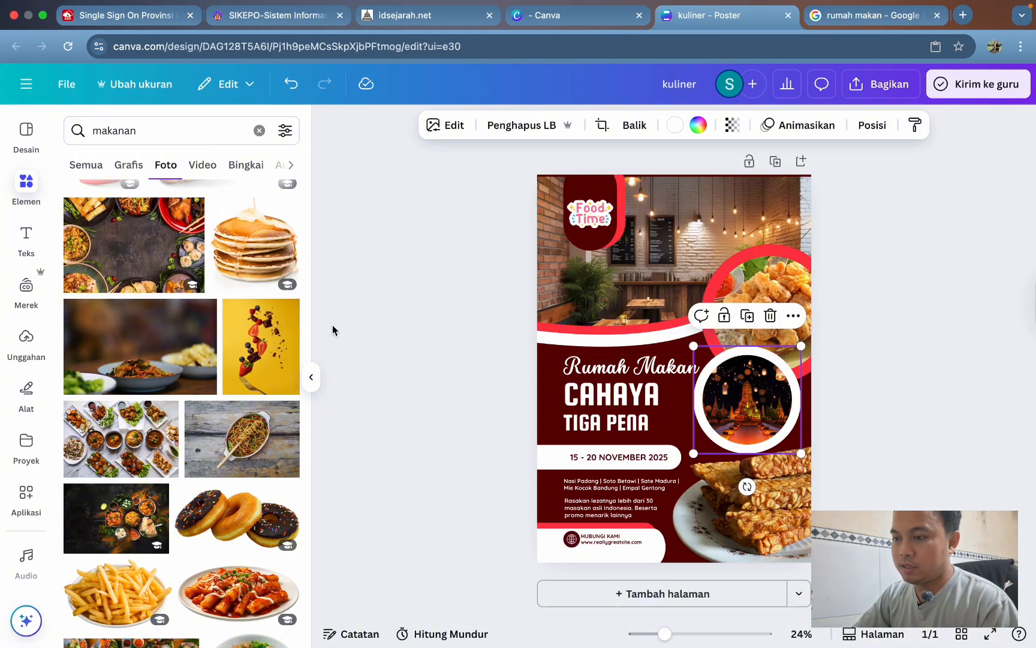
scroll(253, 384, down, 3)
scroll(254, 383, down, 4)
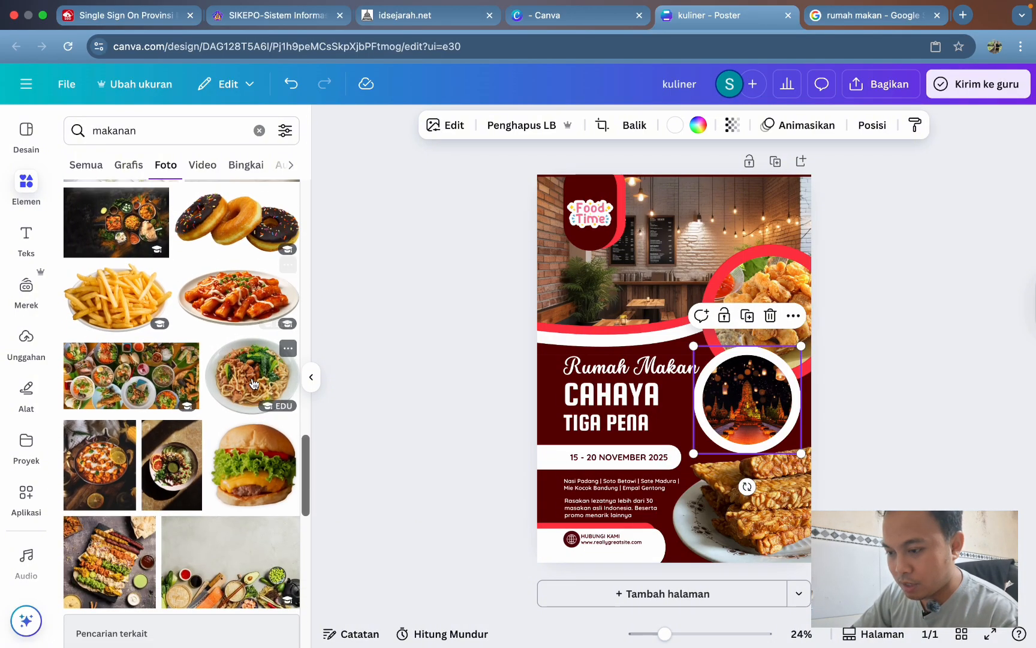
scroll(253, 384, down, 1)
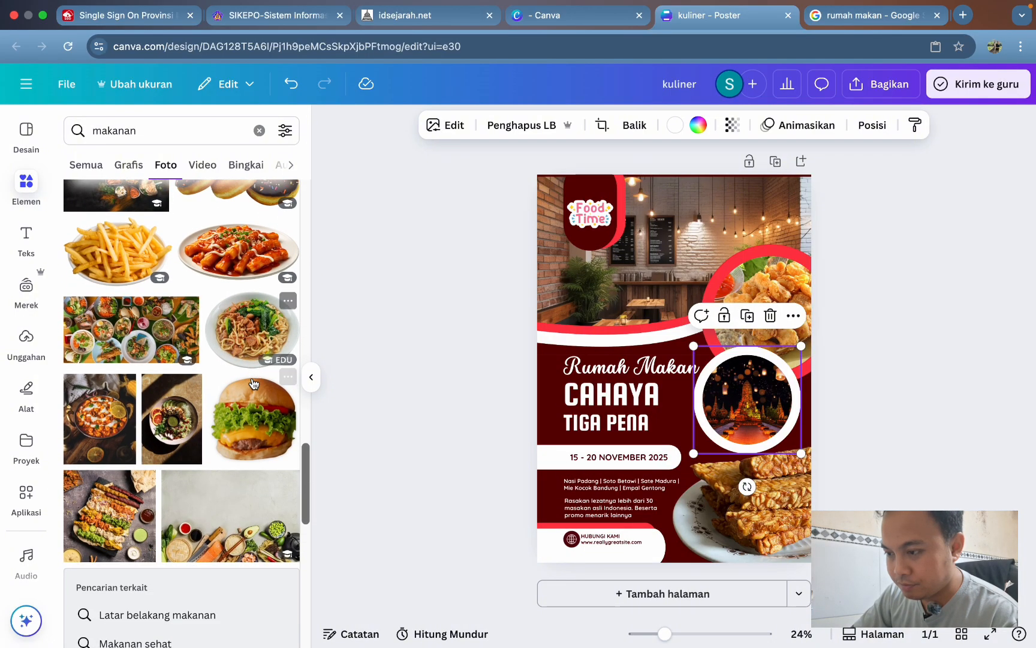
click(255, 337)
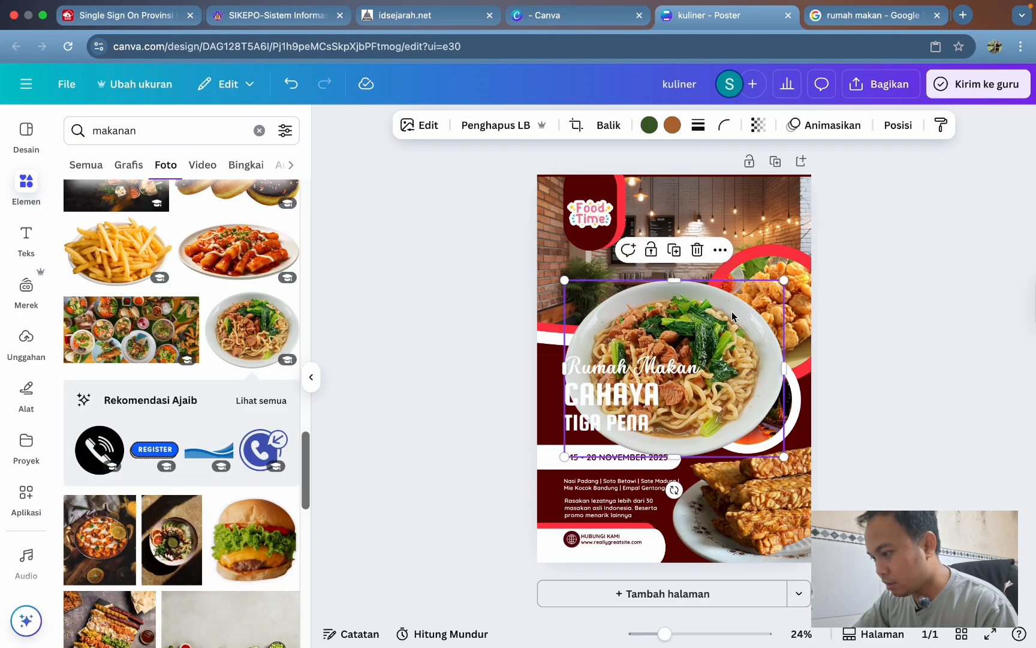
drag(732, 316, 763, 404)
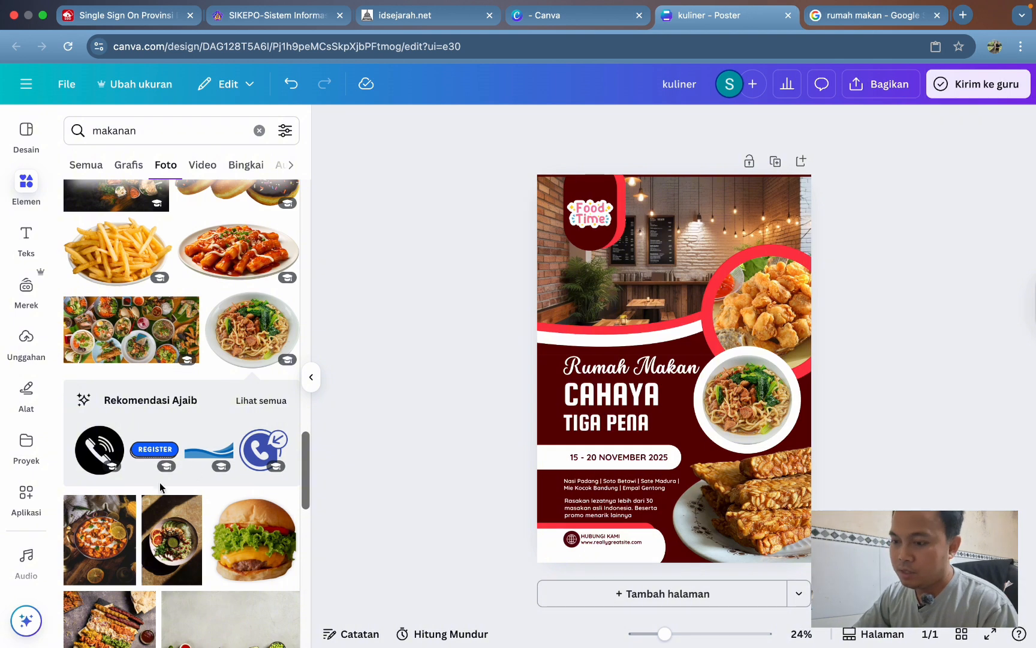
Add the photo of a chicken and rice bowl from the "makanan" results and delete the tempeh photo in the poster's lower corner
scroll(161, 487, down, 5)
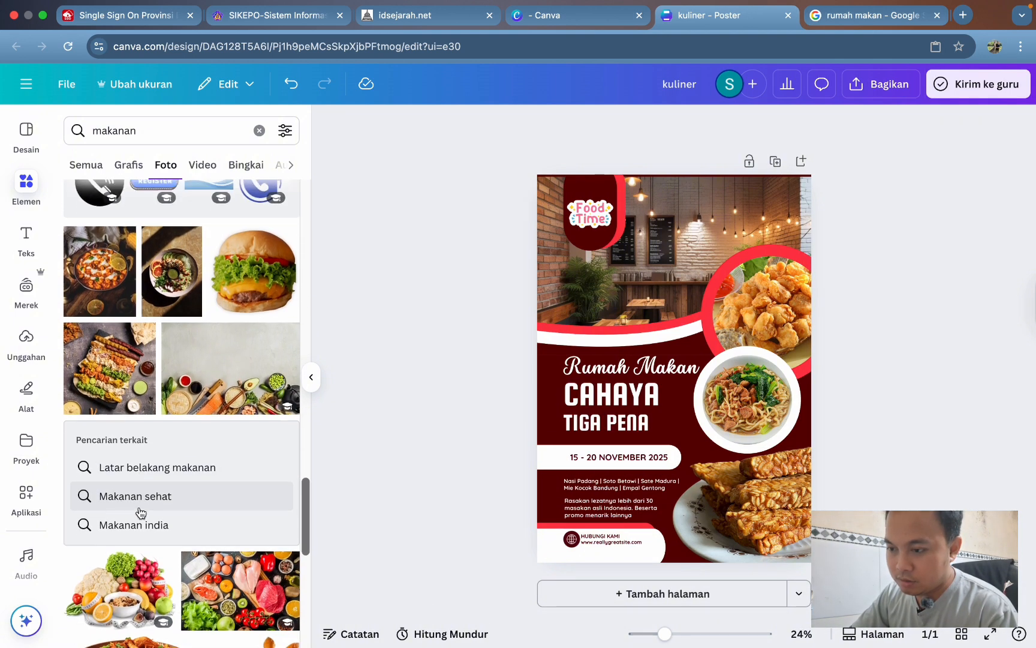
scroll(140, 512, down, 4)
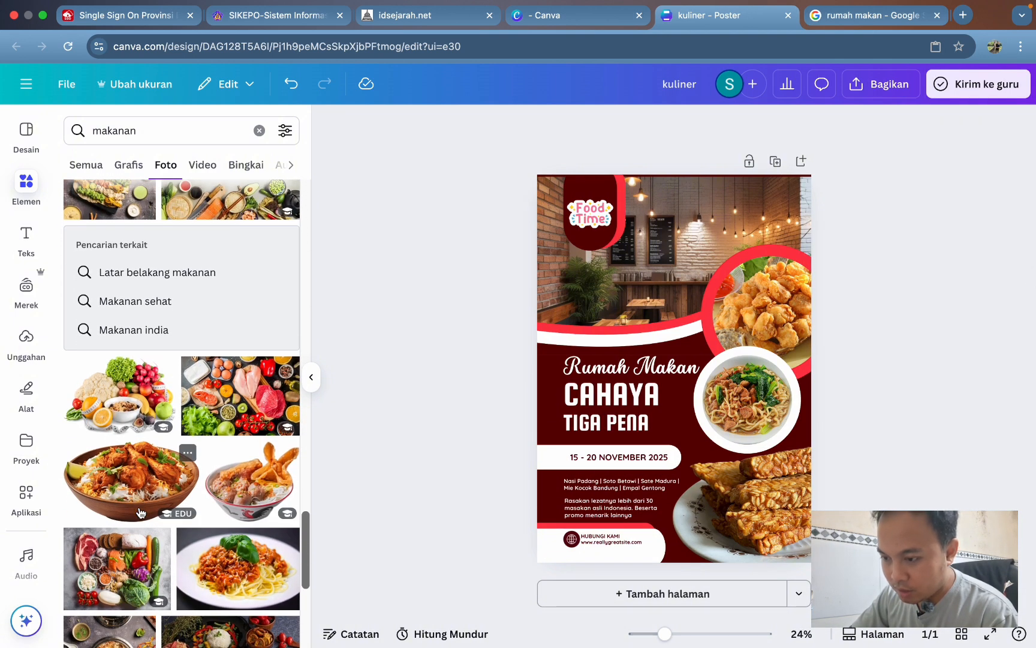
scroll(140, 512, down, 1)
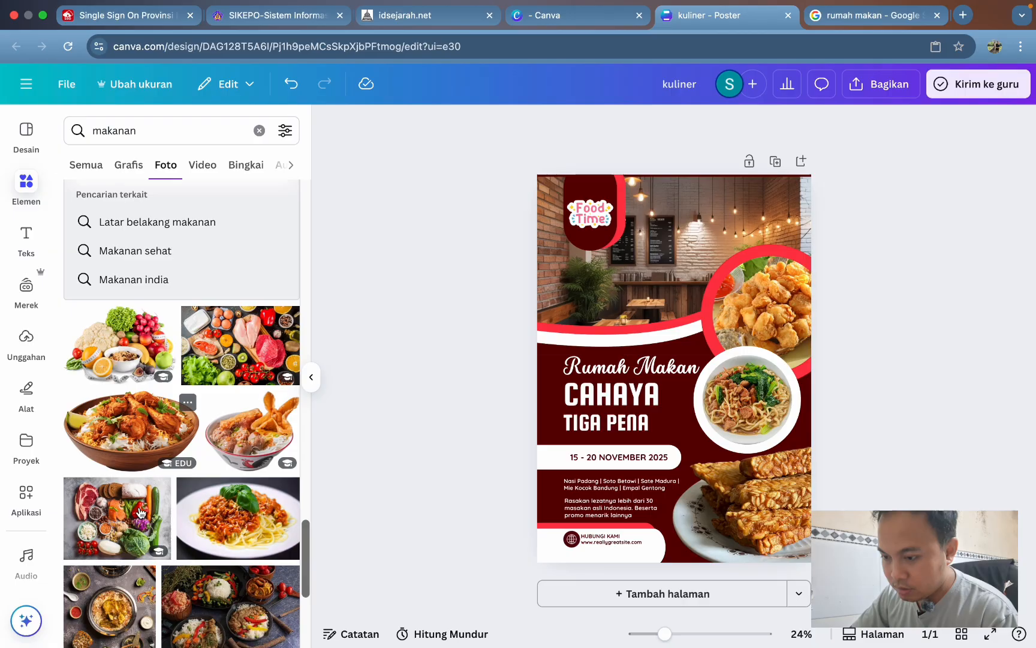
click(138, 436)
drag(733, 340, 696, 282)
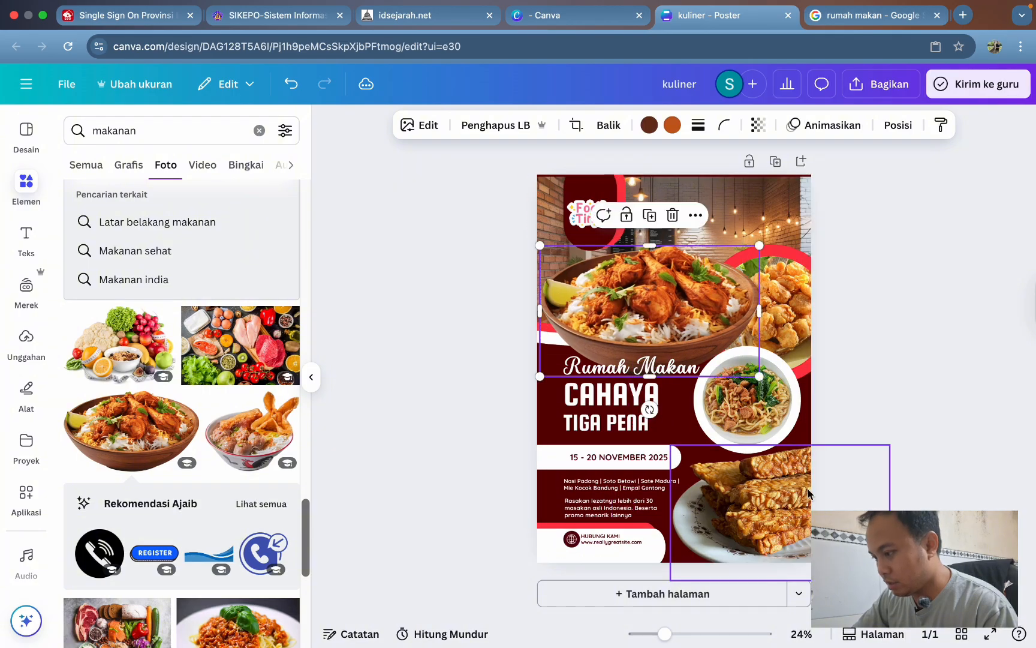
click(779, 527)
key(Delete)
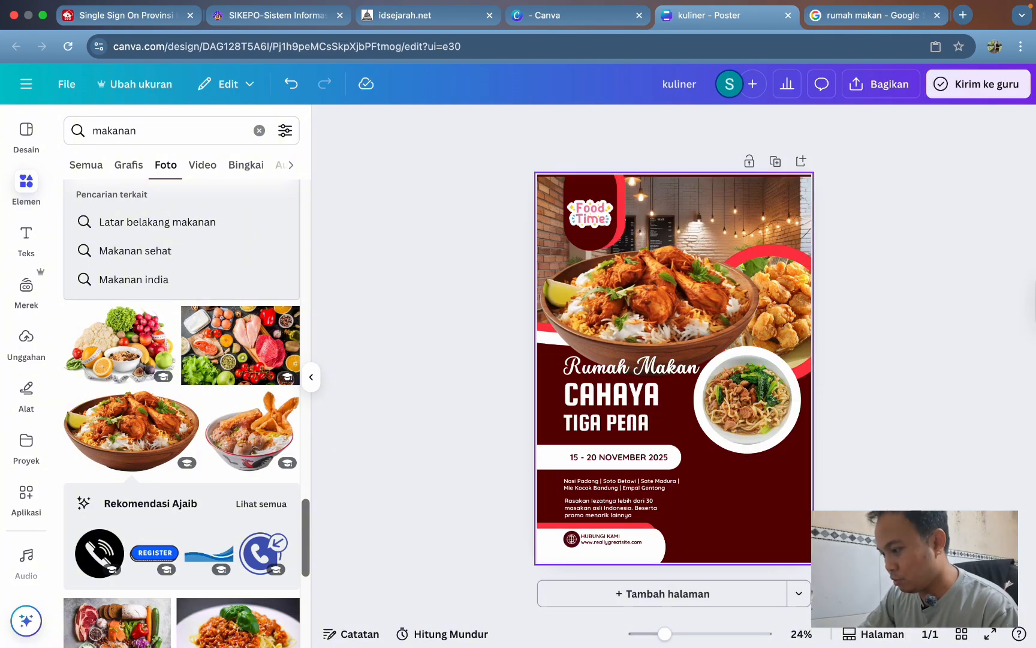
Move the chicken and rice bowl into the poster's lower right corner and shrink it slightly to fit below the noodle photo
drag(669, 314, 783, 529)
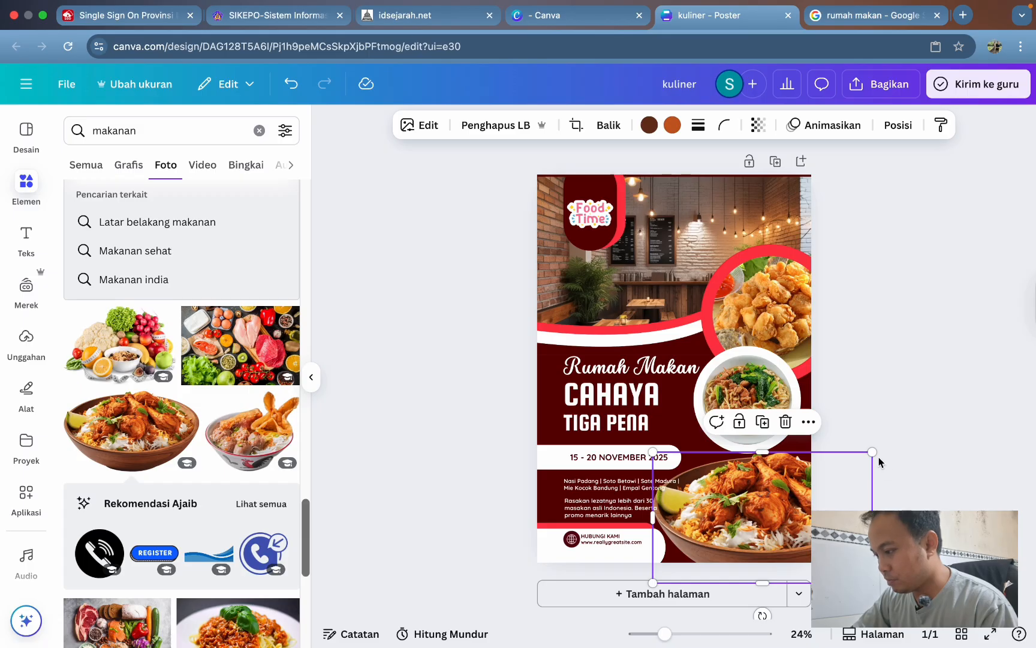
drag(873, 452, 837, 472)
drag(760, 503, 766, 489)
click(910, 319)
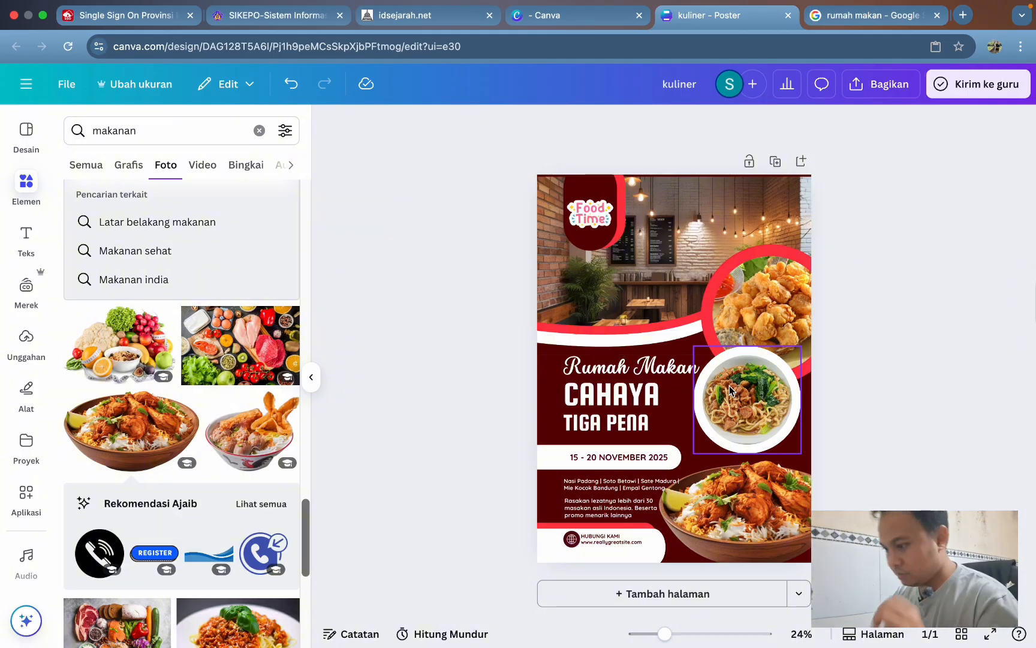
click(613, 489)
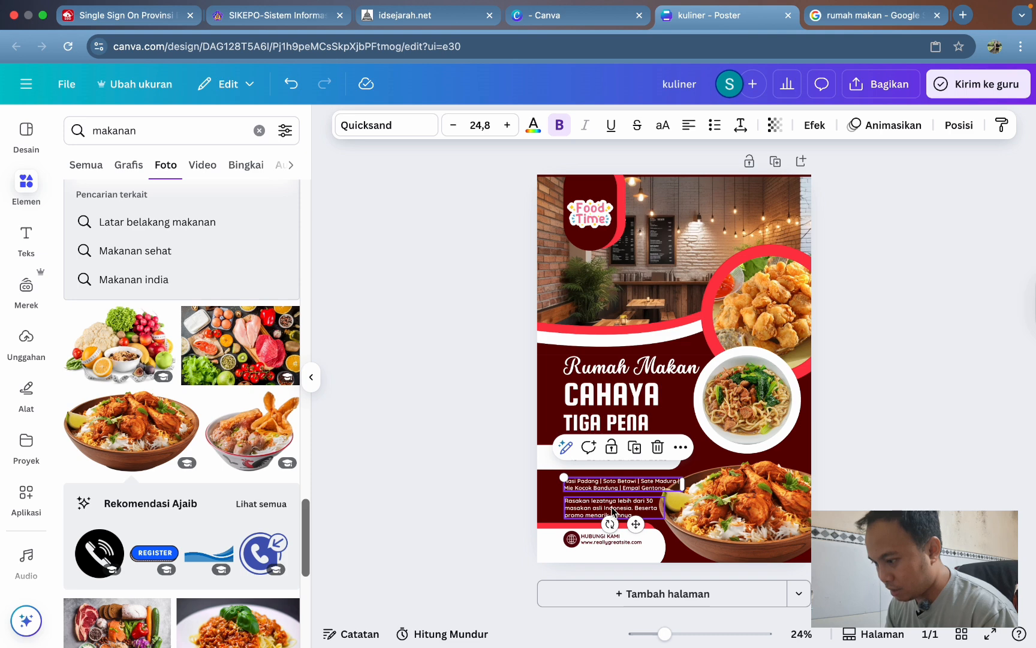
click(613, 511)
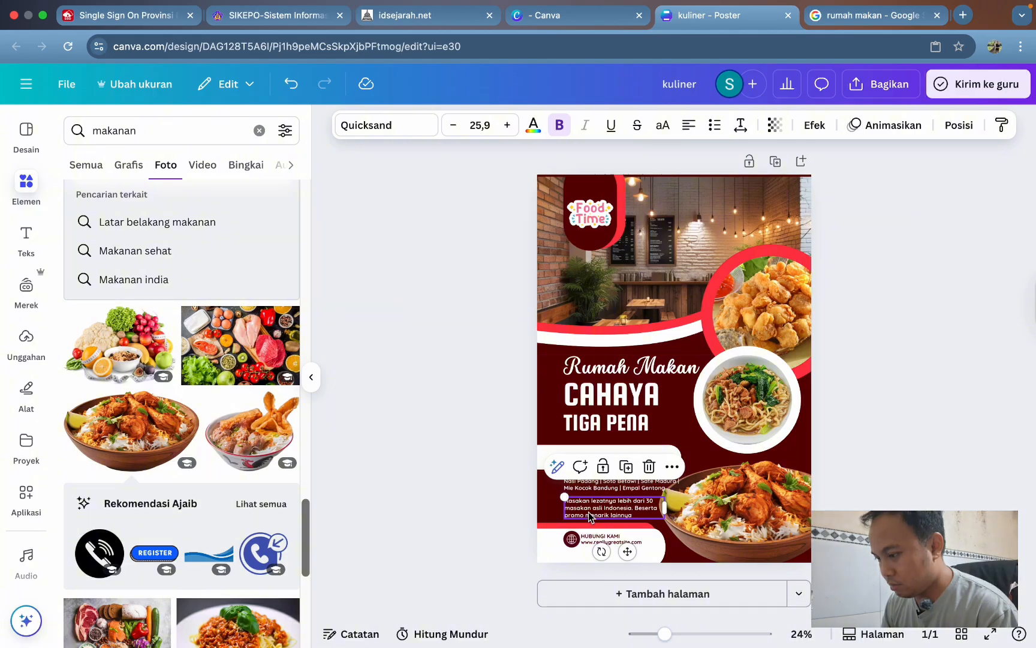
double_click(622, 507)
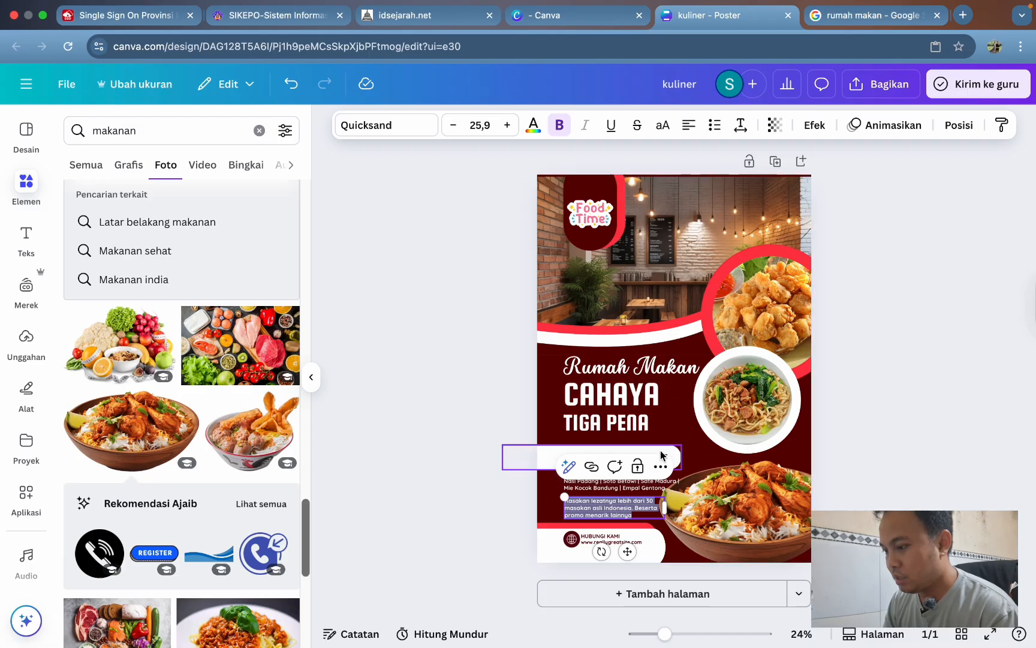
Replace the date in the white banner below the title with the restaurant's street address
click(636, 459)
double_click(635, 459)
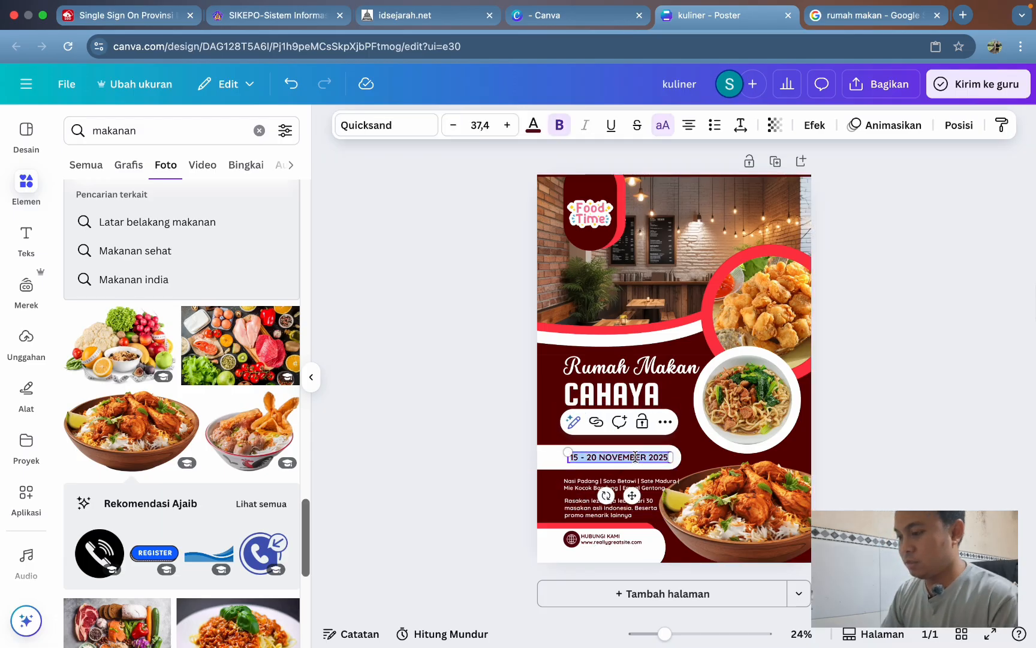
text(JL. IR. SOEKARNO)
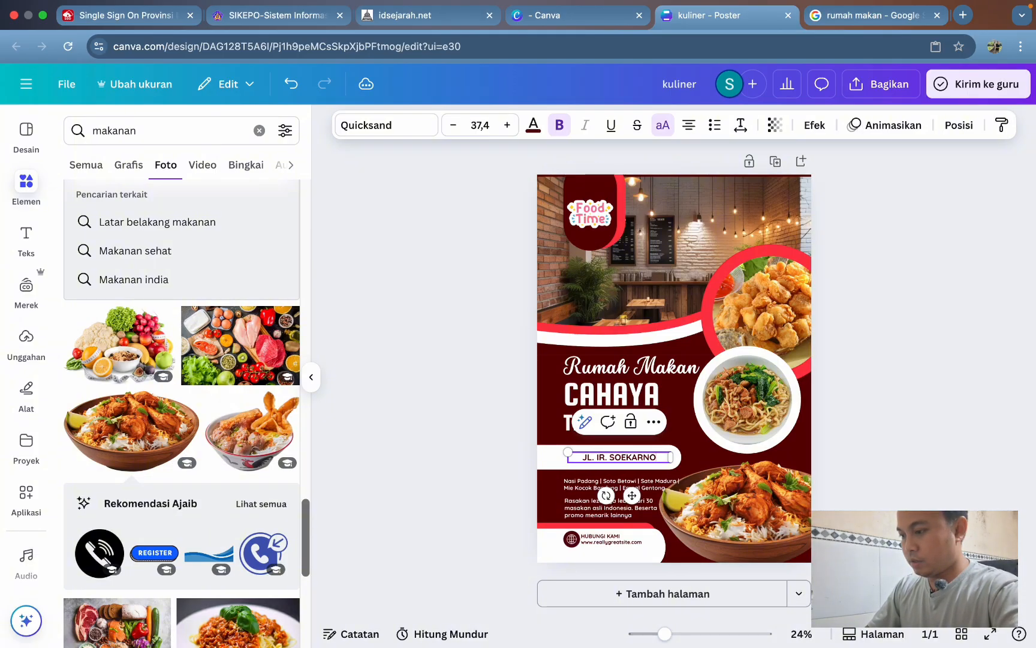
text(NO)
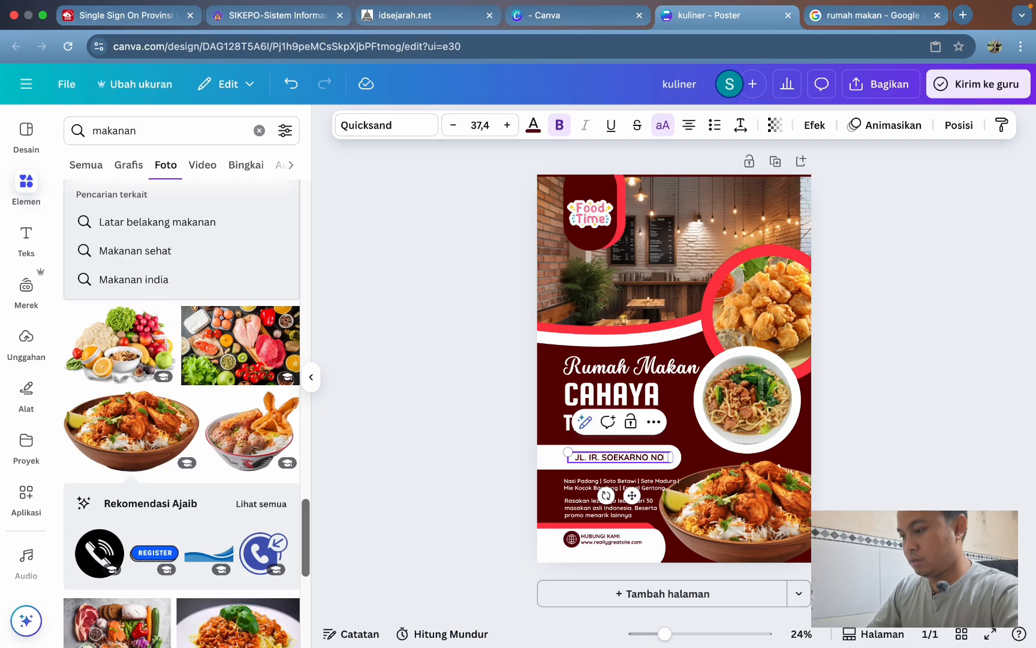
text( 53)
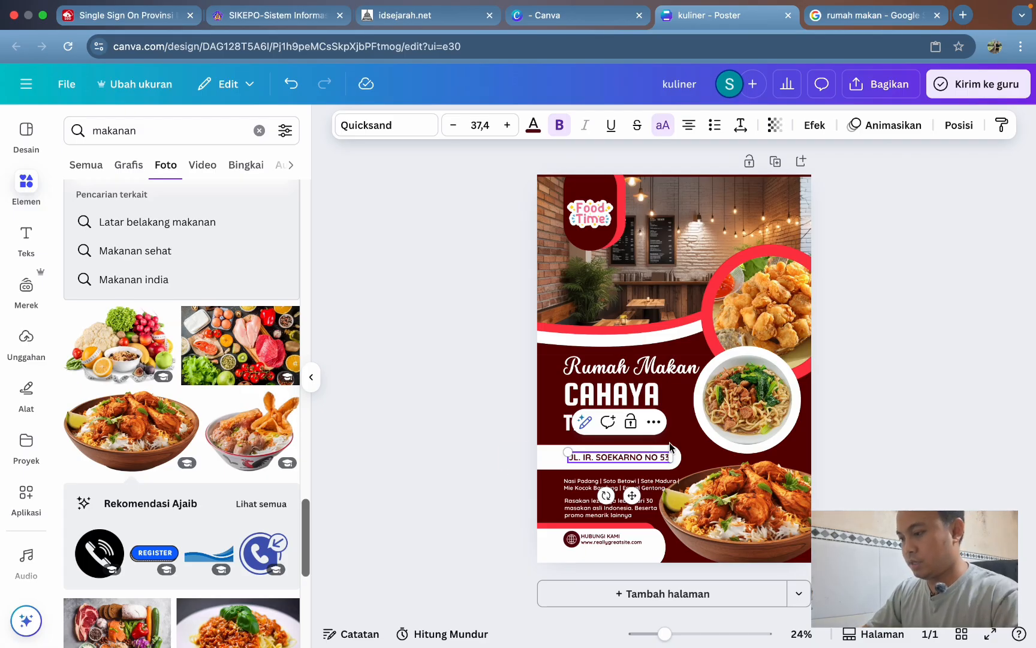
click(871, 388)
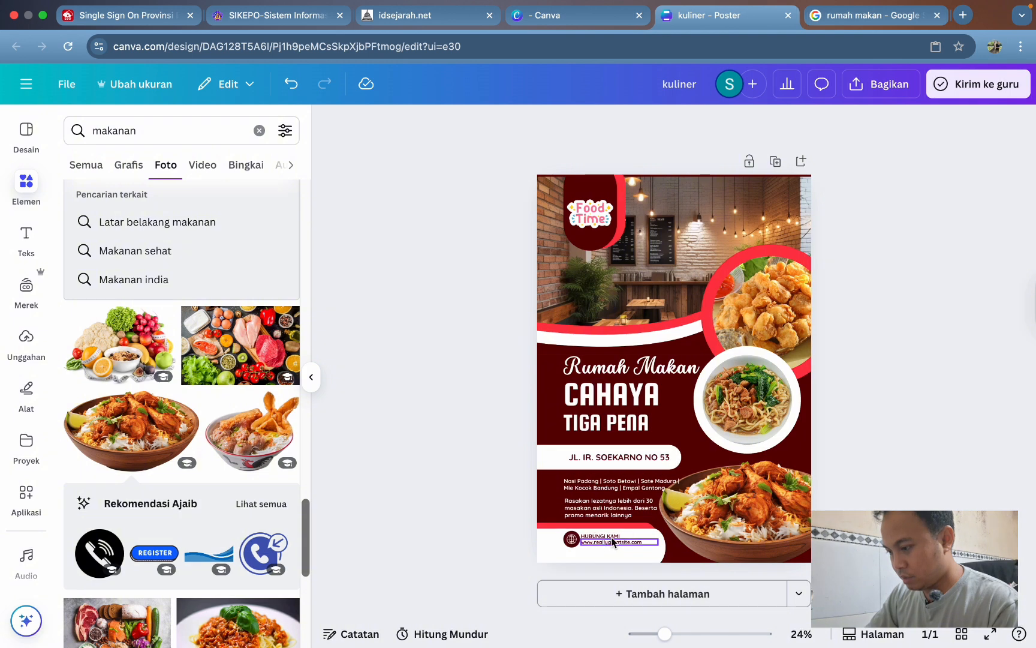
Replace the promo description below the menu list with the heading "Kontak:" and the contact's name and phone number on a second line
click(585, 485)
drag(583, 486, 582, 509)
click(582, 509)
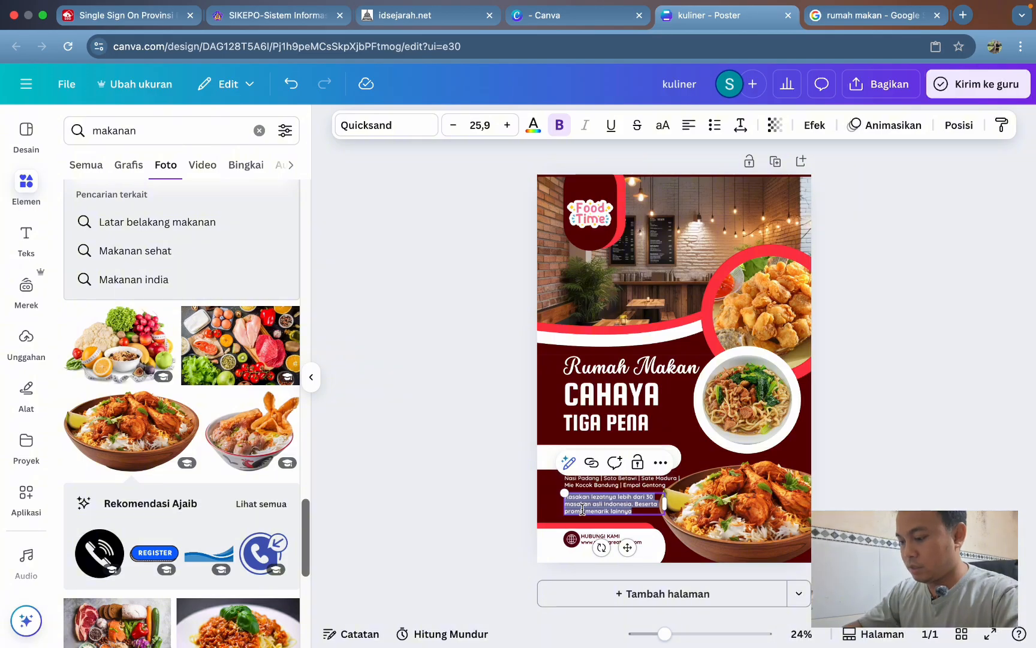
key(BackSpace)
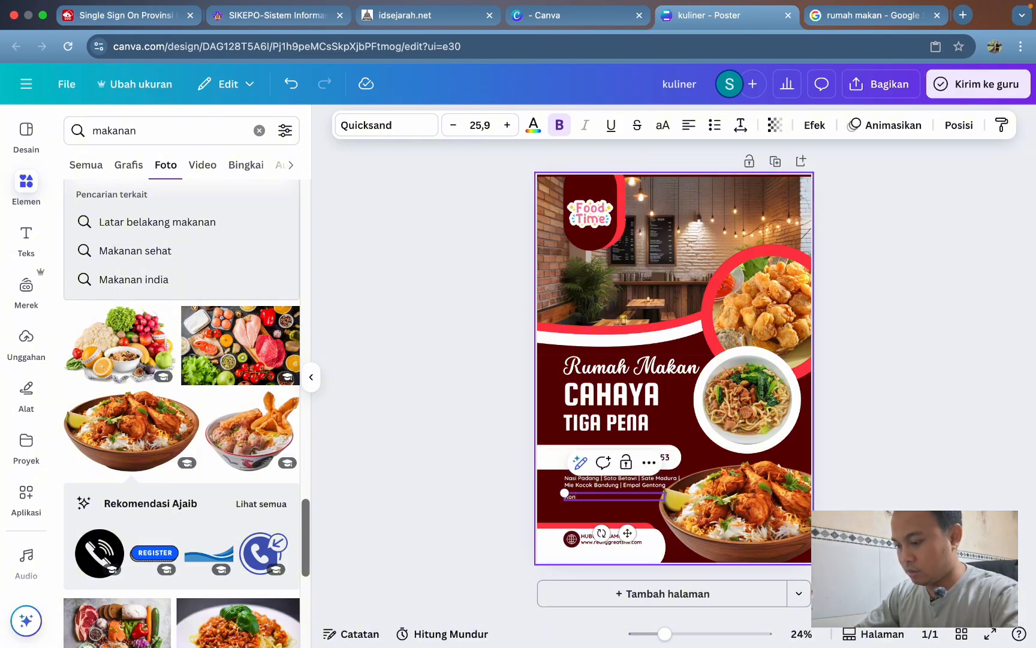
text(:)
key(Return)
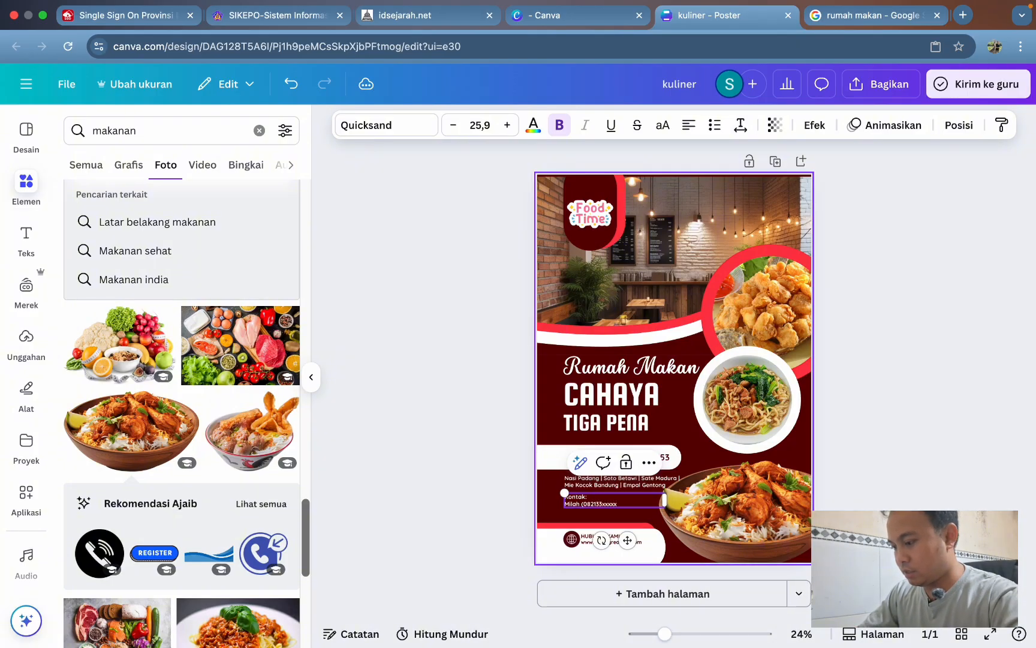
click(895, 445)
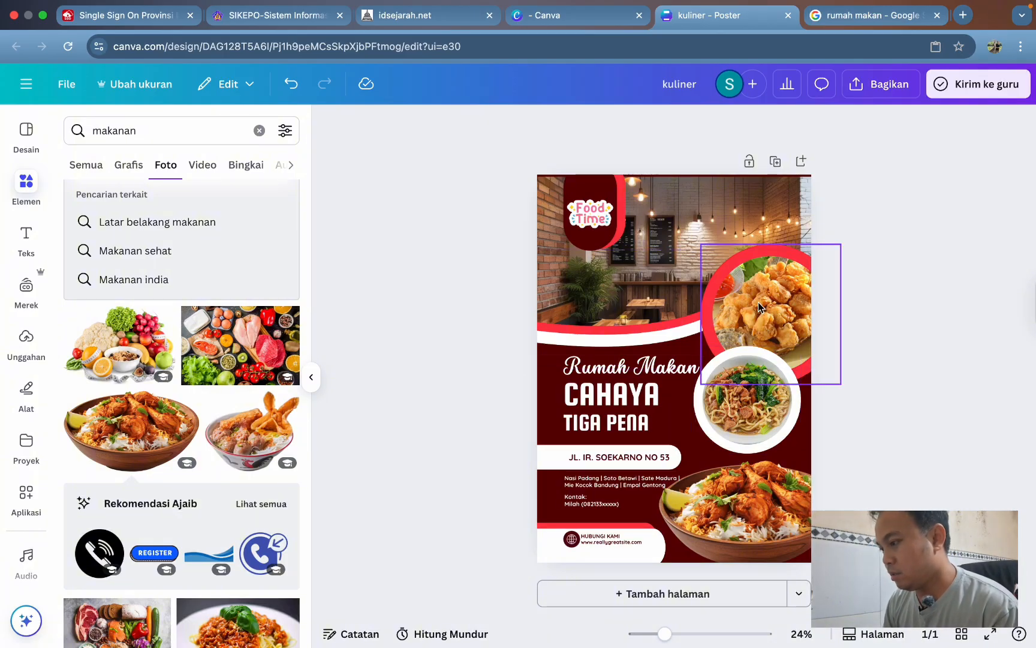
Search the graphics for "tanda panah", add the dashed curved black arrow and move it onto the header photo
click(746, 292)
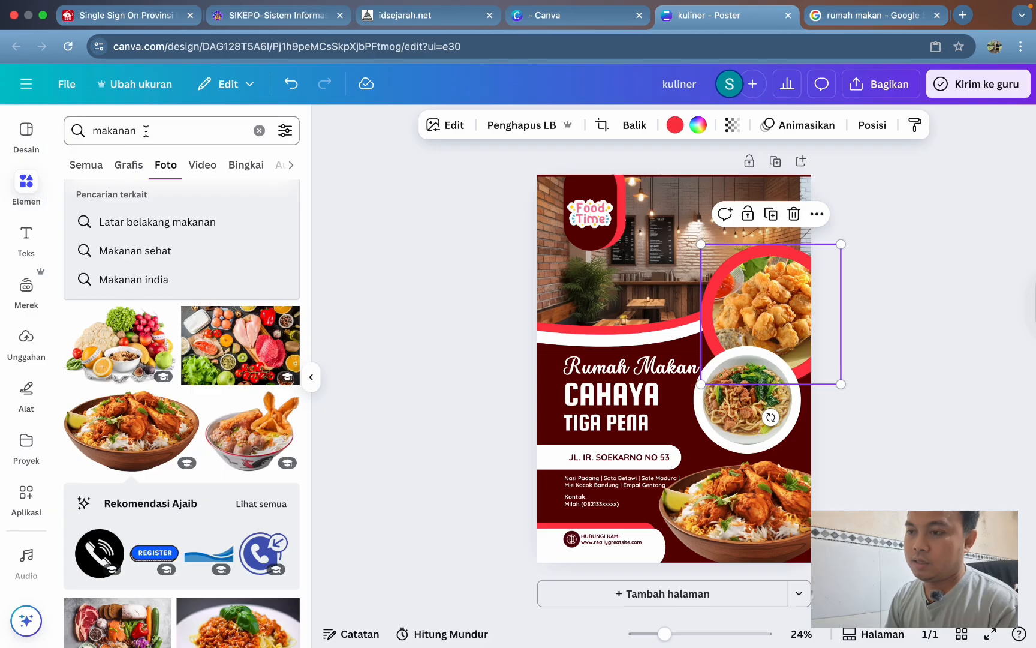
click(259, 130)
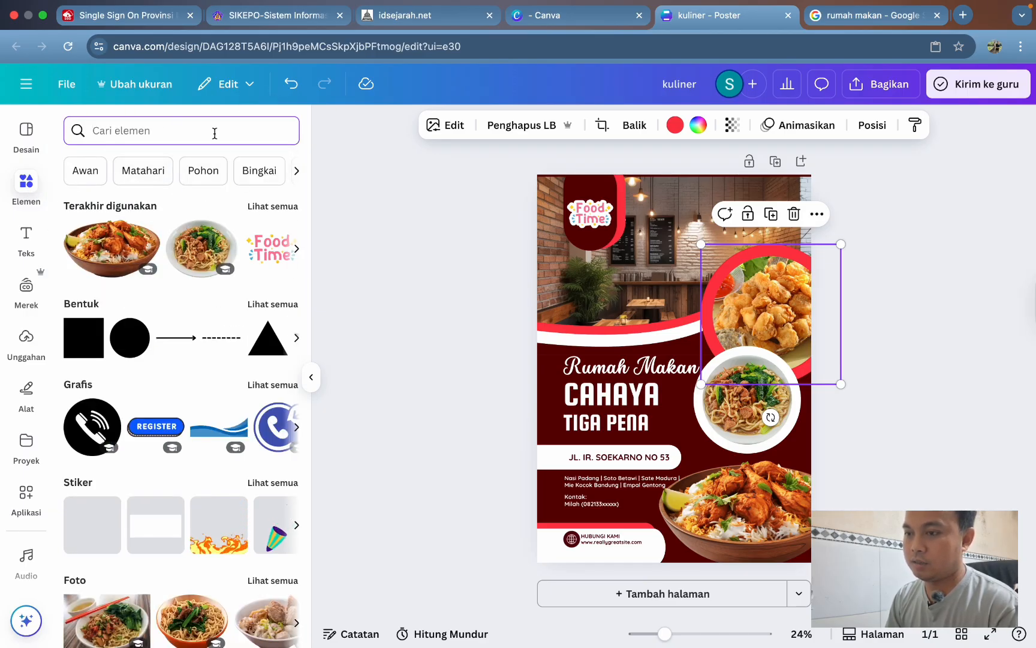
text(tanda )
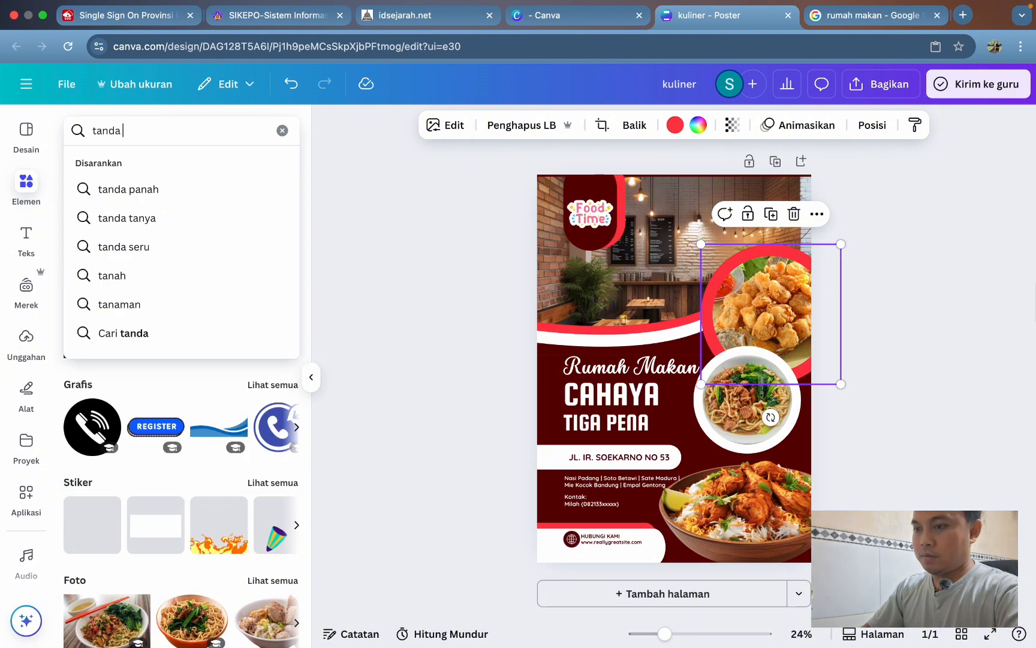
text(panah)
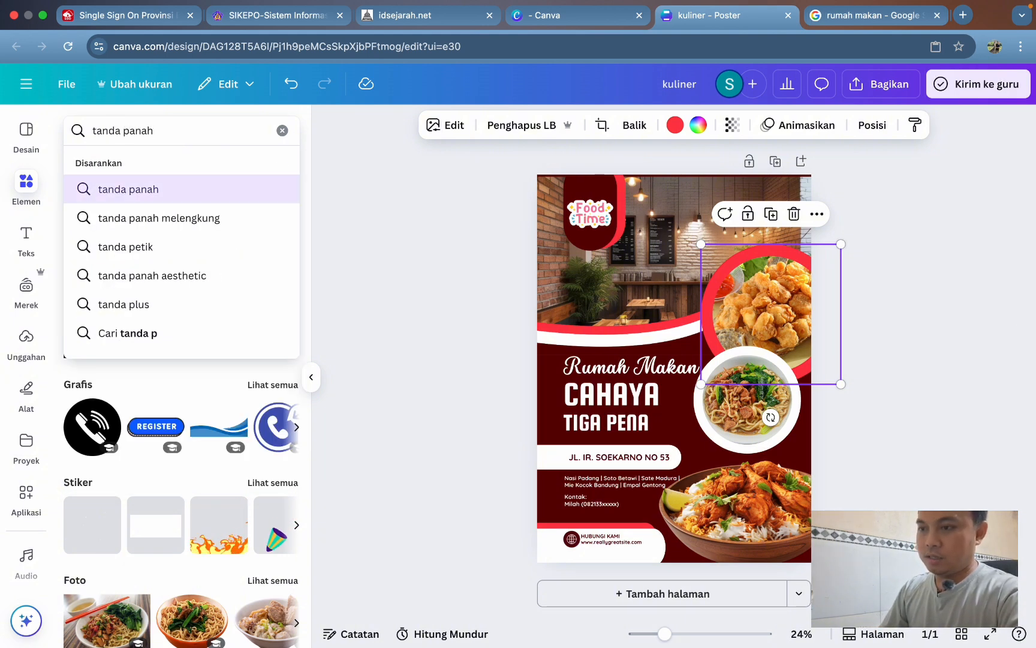
key(Return)
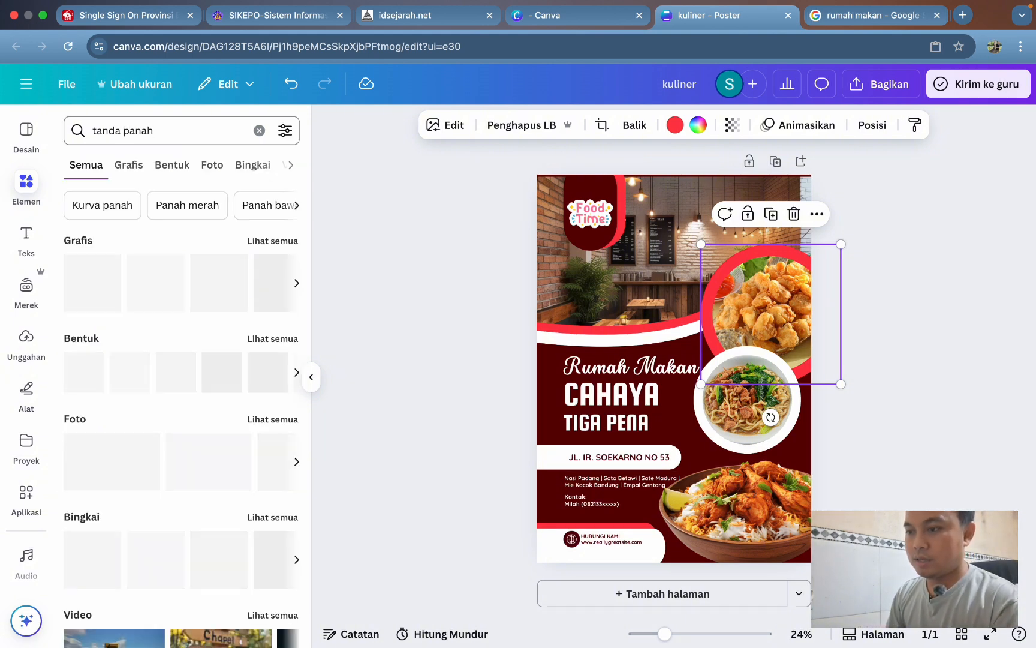
click(277, 242)
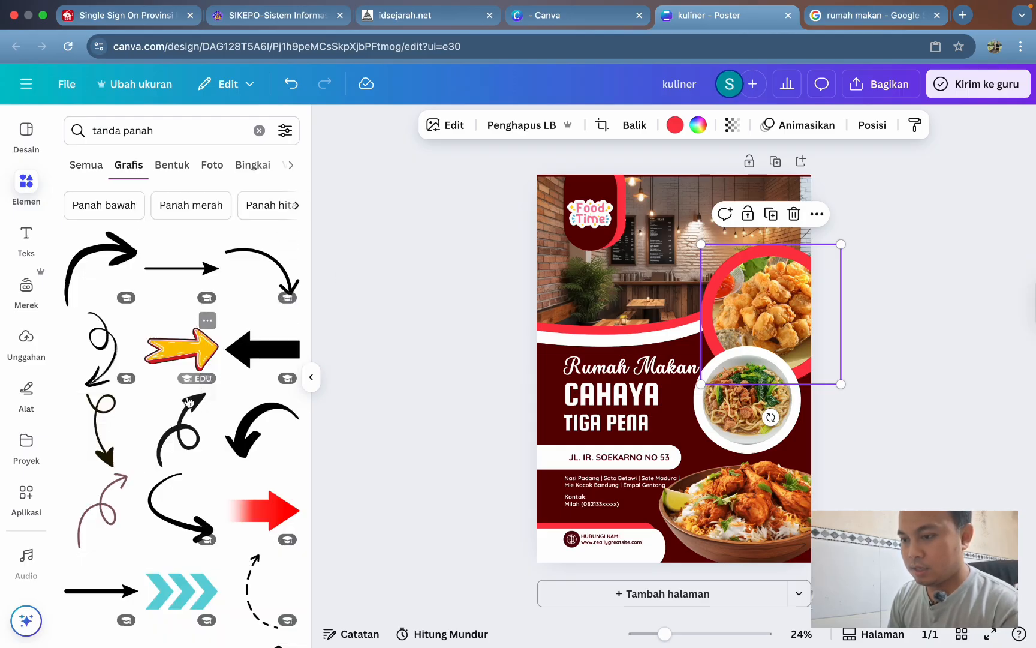
scroll(240, 336, down, 5)
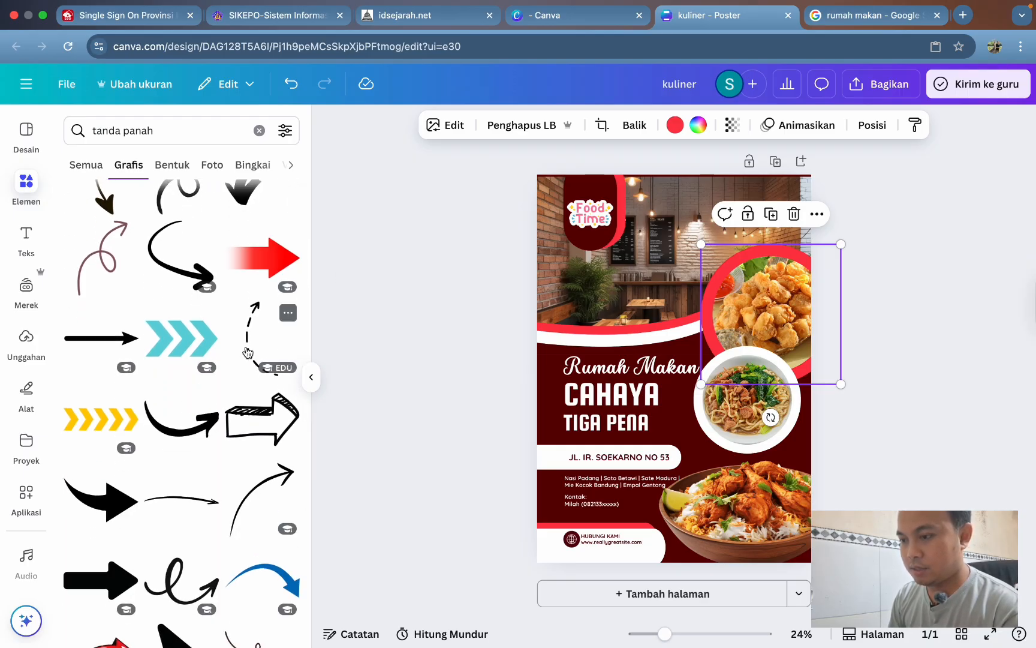
click(247, 353)
drag(657, 323, 659, 256)
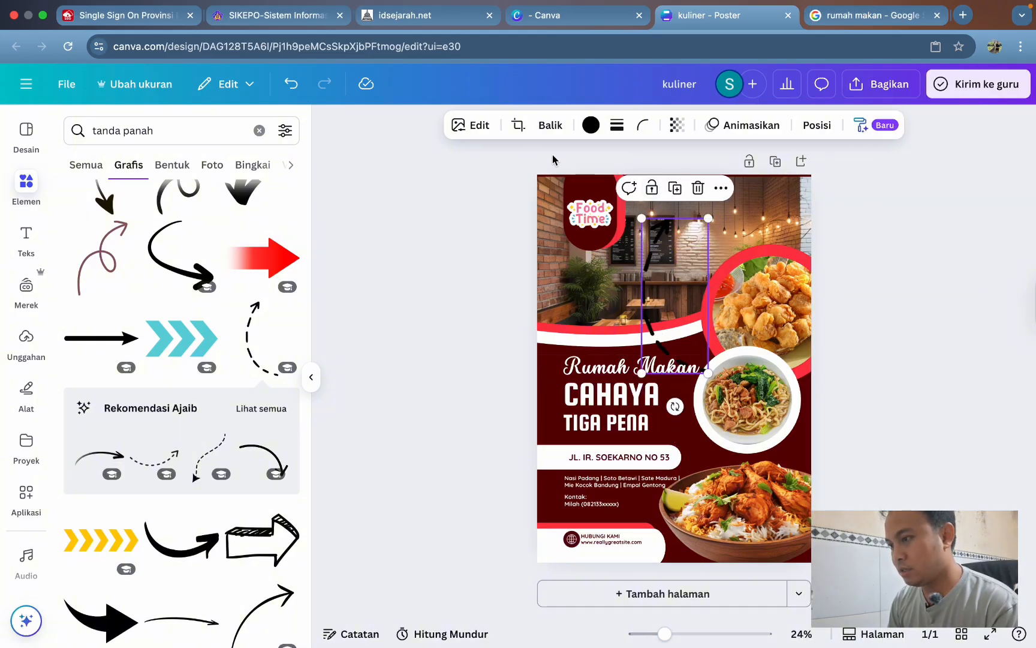
Flip the dashed arrow horizontally, then rotate, shrink and position it so it curves leftward out of the upper, red-bordered food photo
click(547, 129)
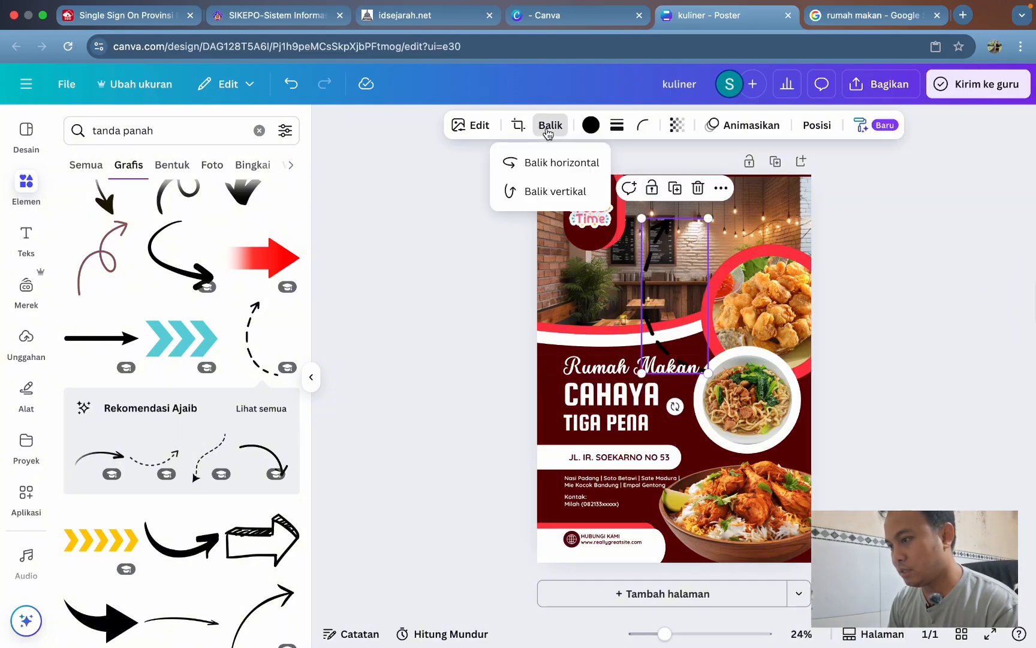
click(557, 163)
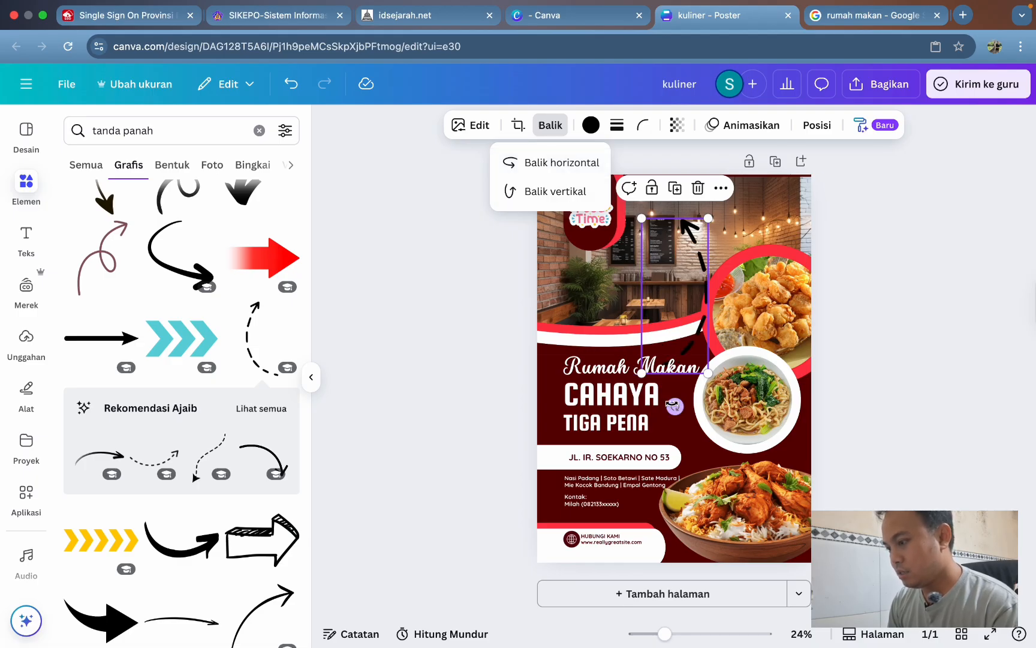
drag(675, 407, 752, 318)
drag(676, 273, 715, 244)
drag(784, 318, 750, 291)
drag(711, 260, 728, 268)
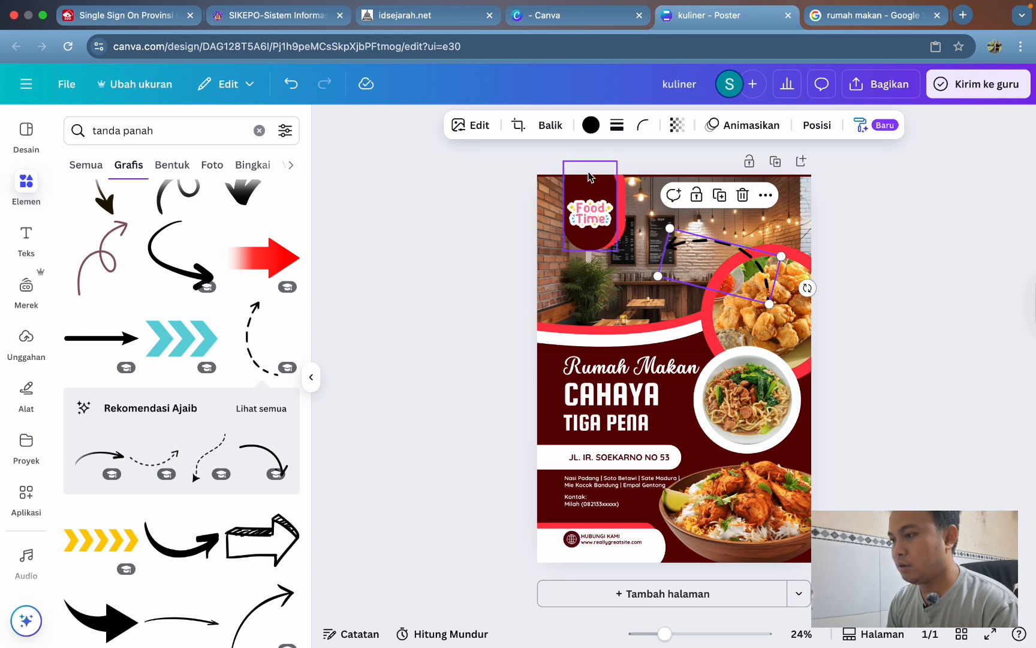
Recolour the dashed arrow white, then shrink and reposition it between the header photo and the red-bordered food photo
click(593, 128)
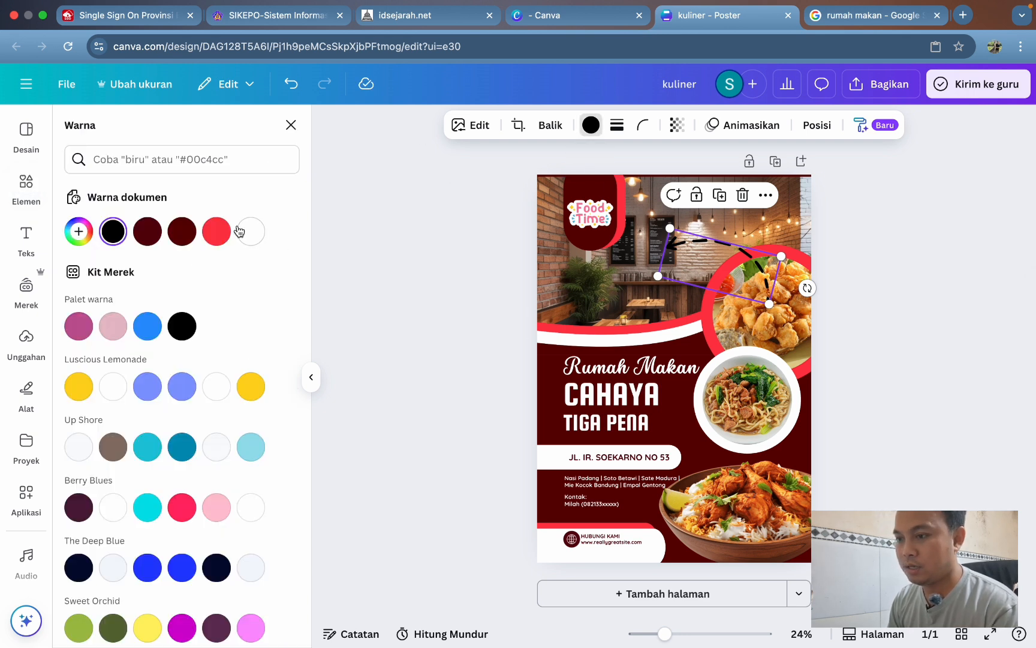
click(252, 234)
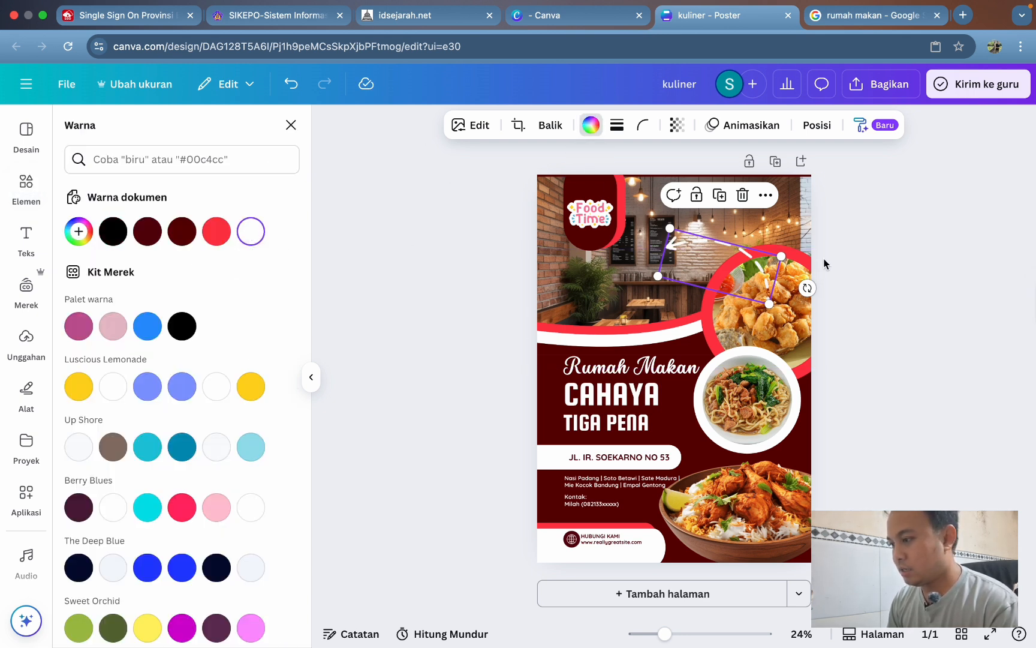
drag(703, 270, 702, 273)
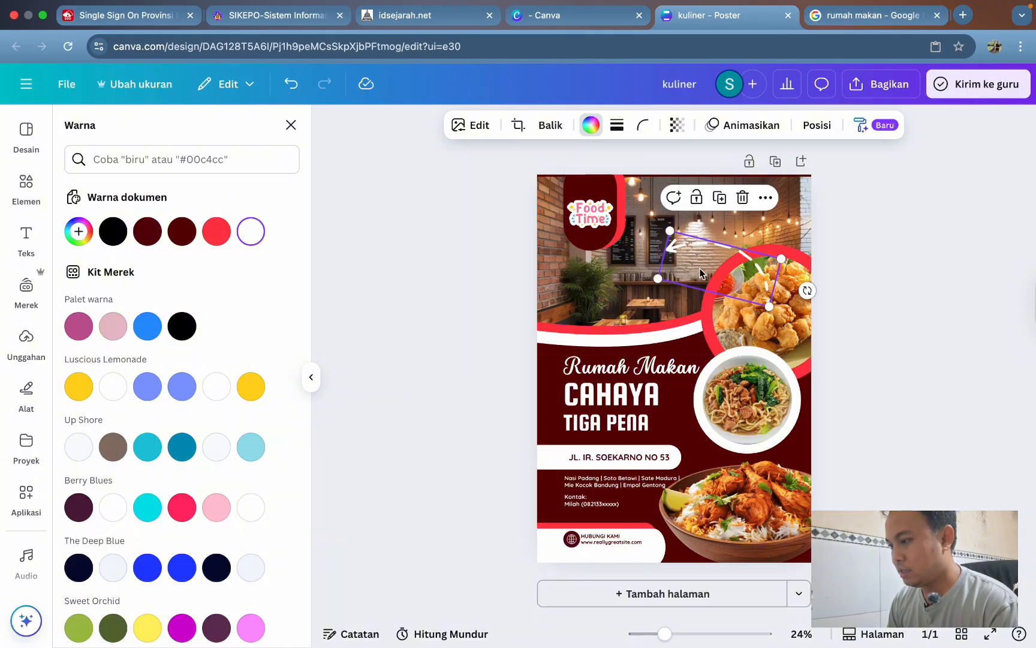
drag(769, 306, 723, 261)
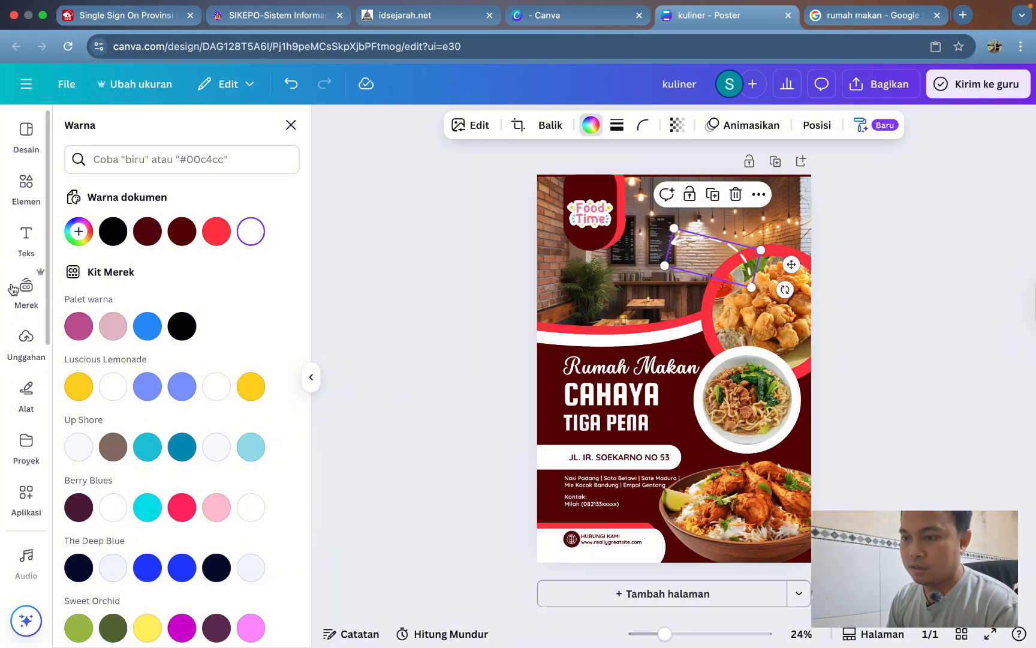
Browse the default text styles and font combinations for a suitable label design
click(27, 237)
scroll(231, 414, down, 1)
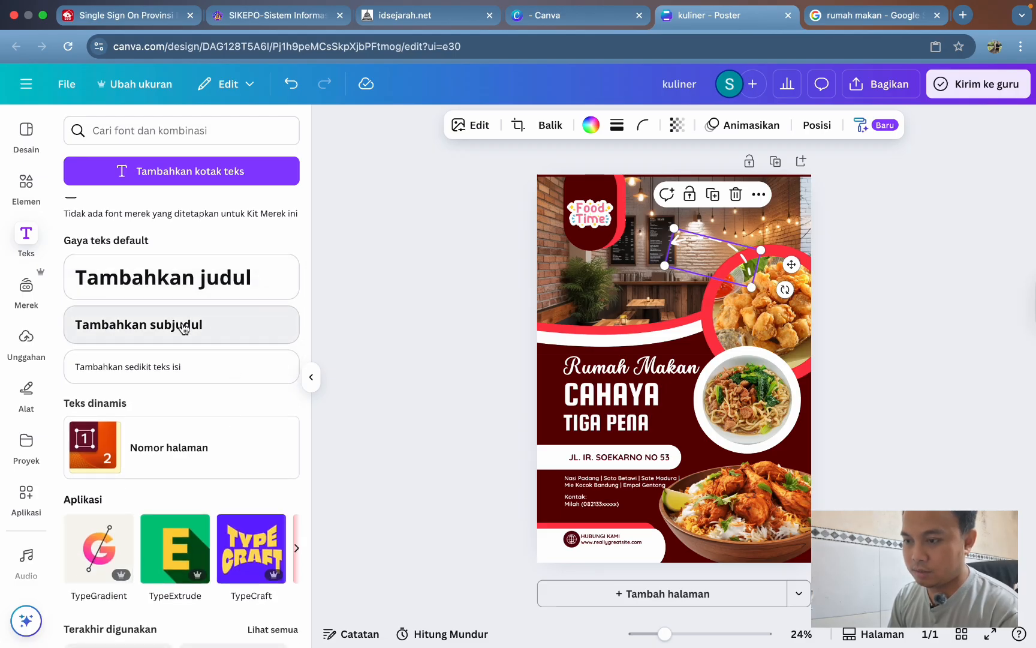
scroll(192, 370, down, 5)
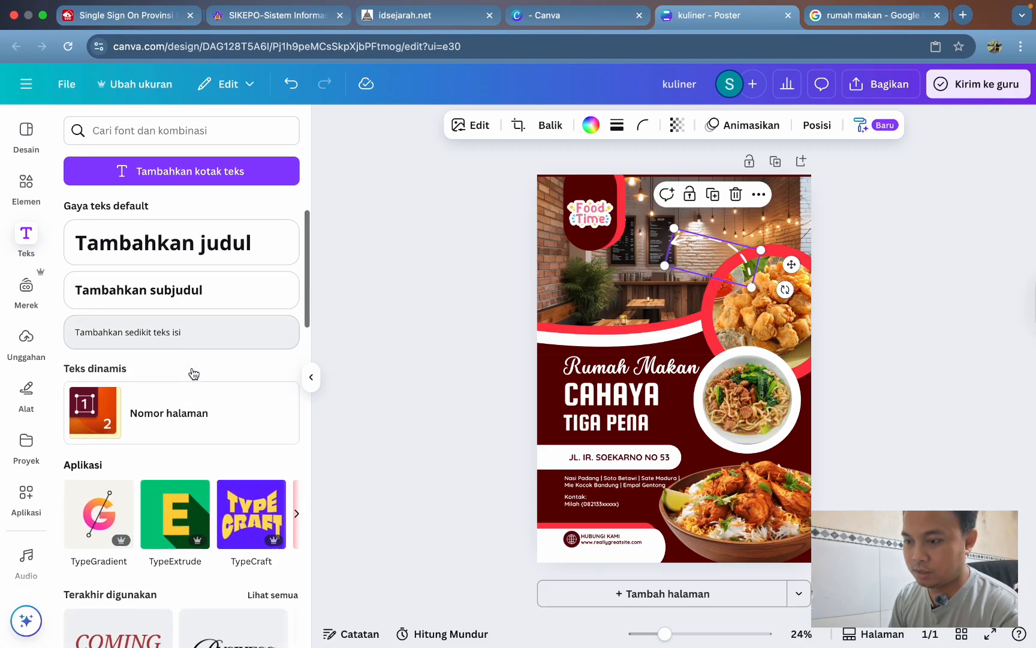
scroll(193, 373, down, 3)
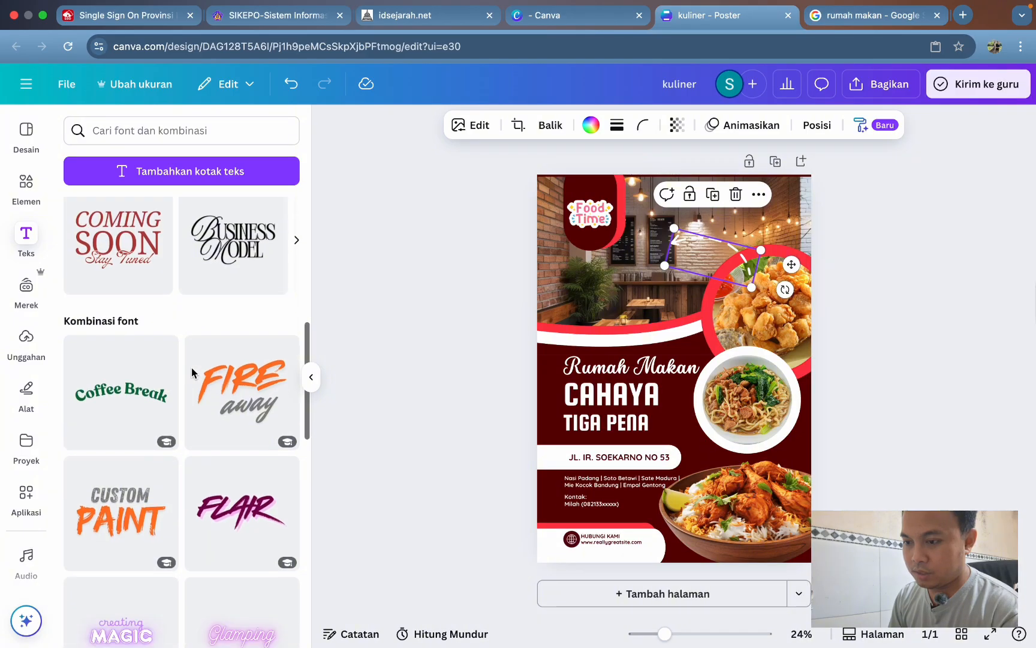
scroll(123, 387, down, 5)
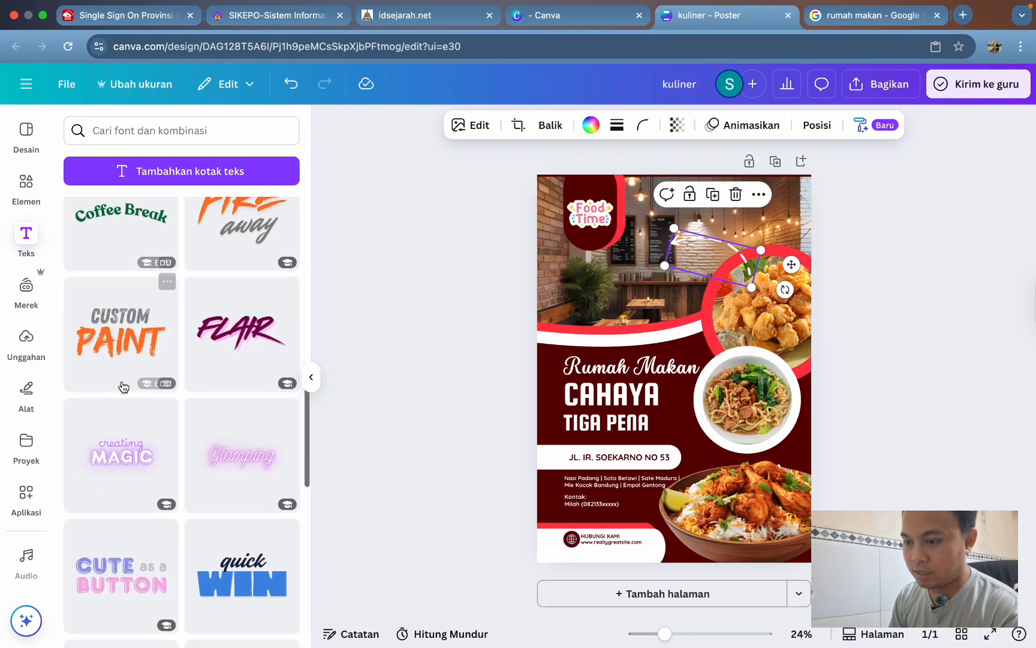
scroll(123, 386, down, 6)
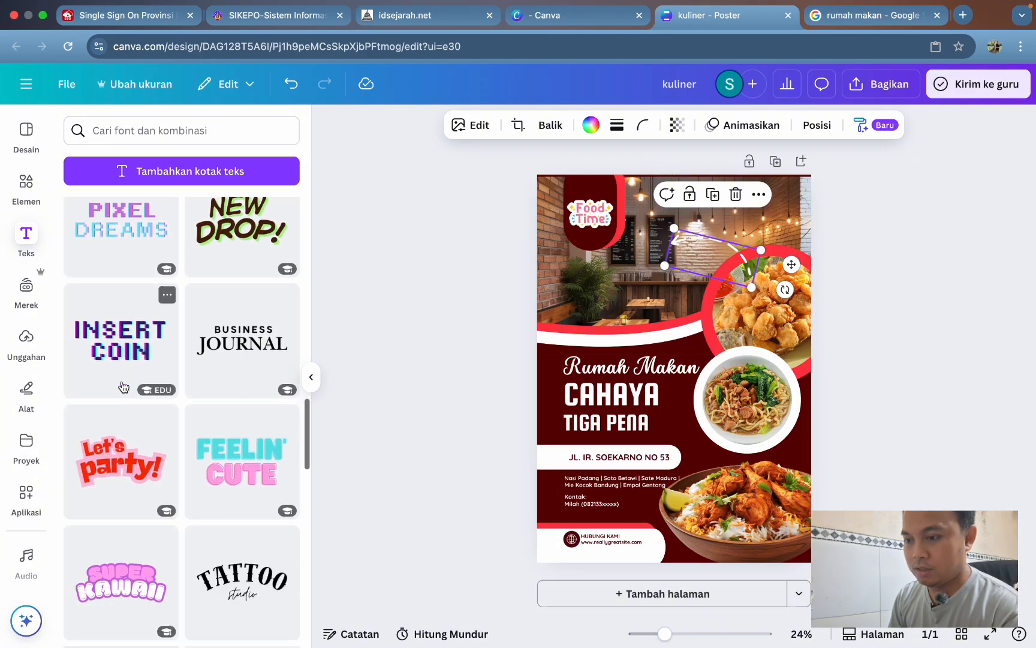
scroll(123, 387, down, 3)
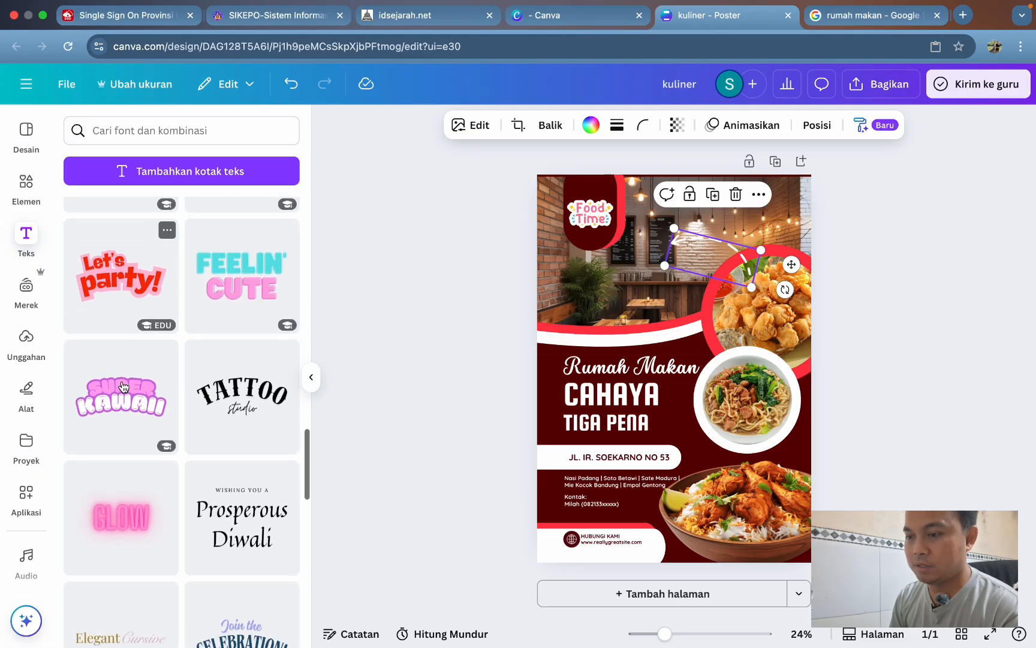
scroll(122, 387, down, 3)
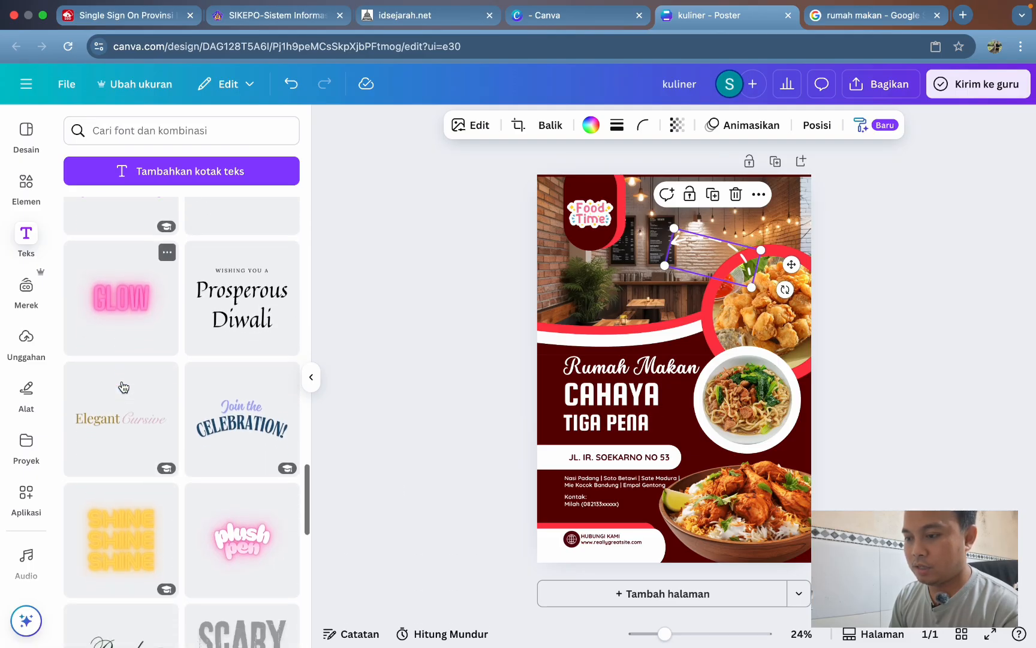
scroll(123, 385, down, 2)
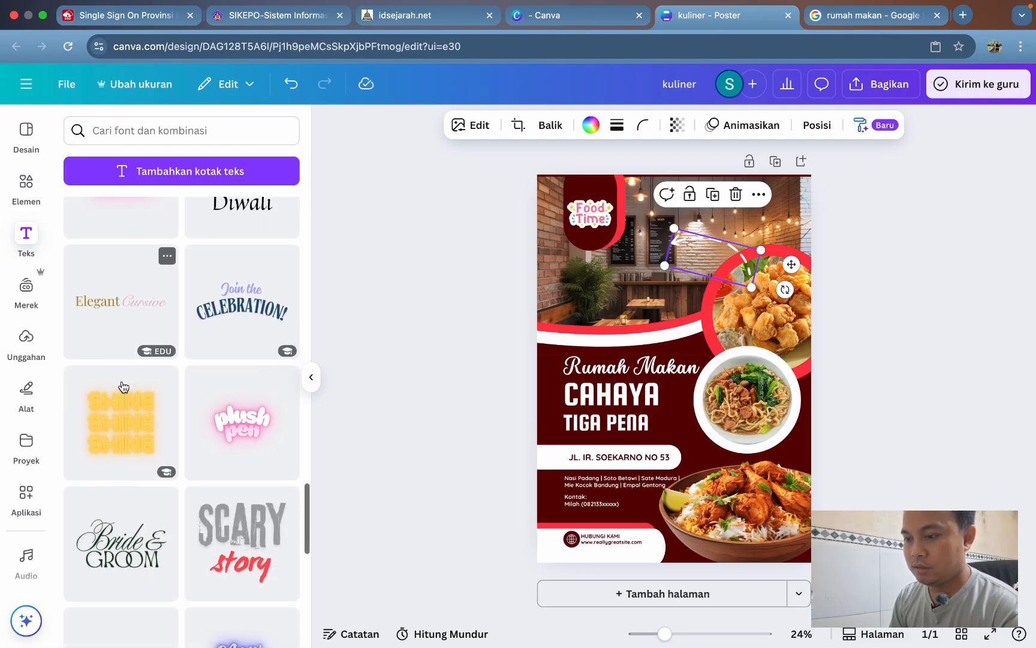
scroll(123, 386, up, 10)
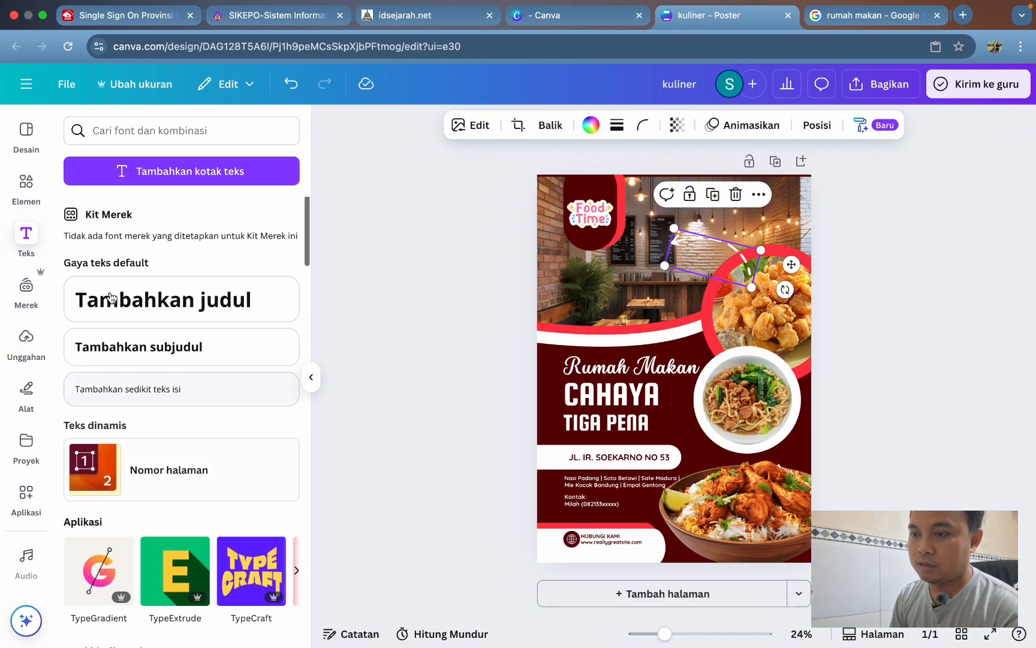
Search the elements for "background teks" and show all matching graphics
click(27, 185)
click(228, 131)
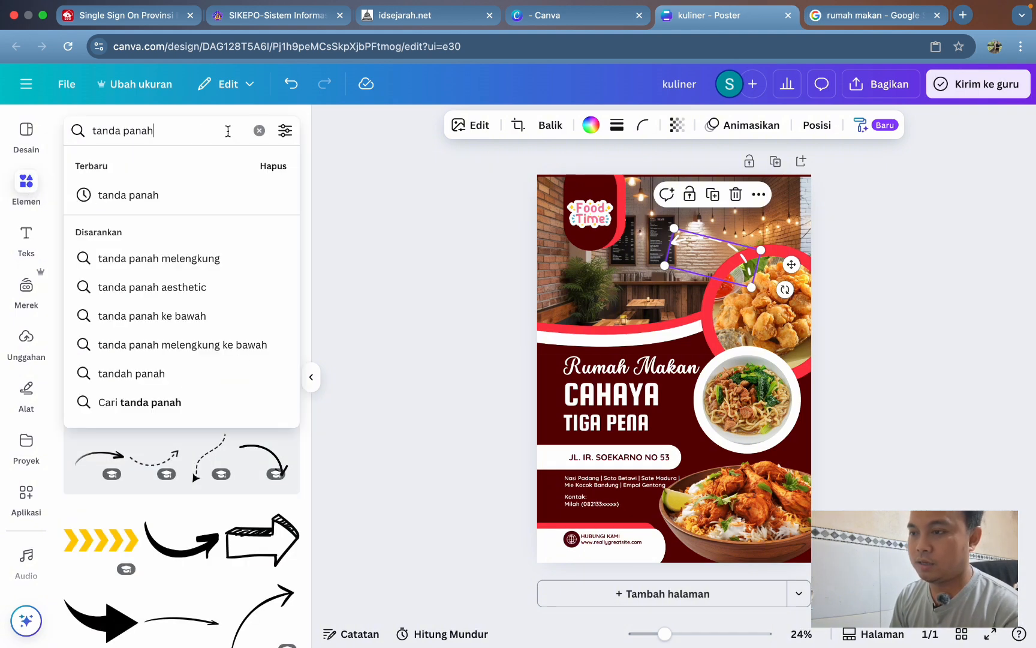
click(259, 131)
text(ba)
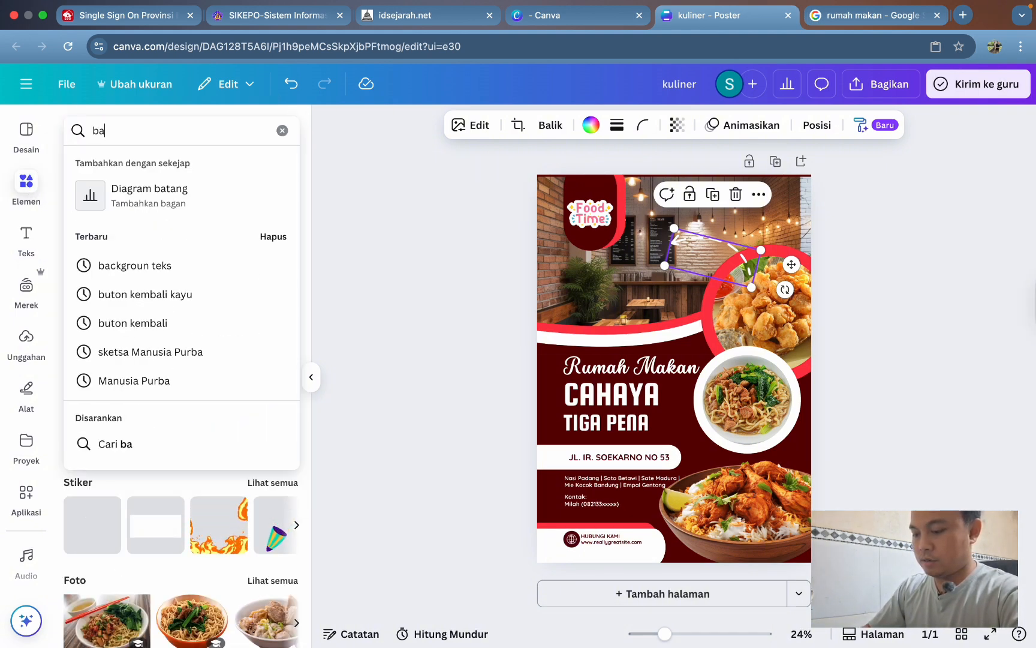
text(ckgroun)
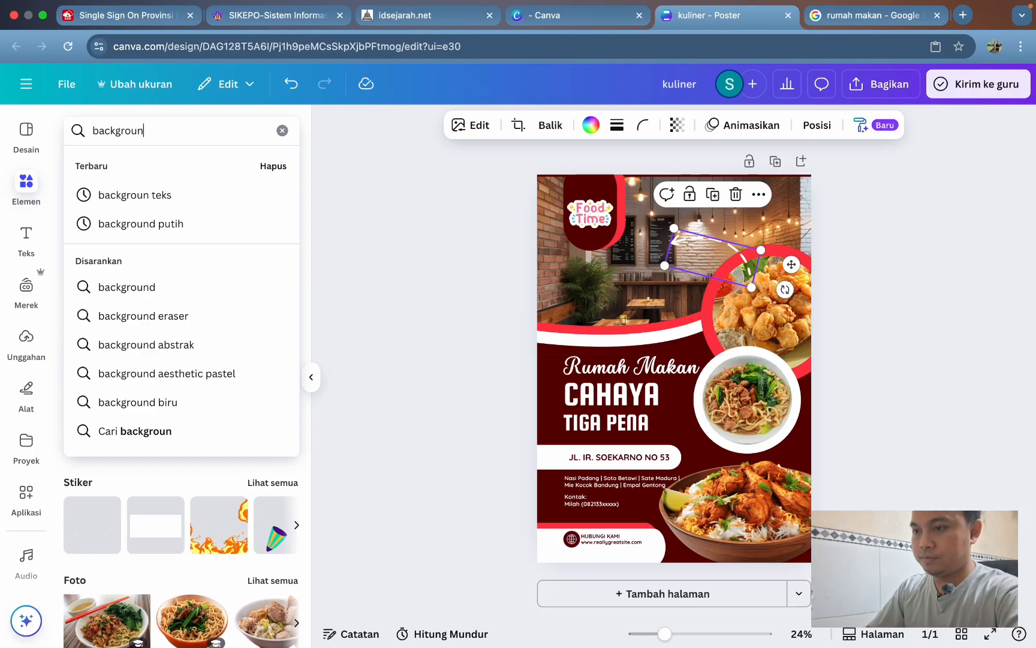
text(d teks)
key(Return)
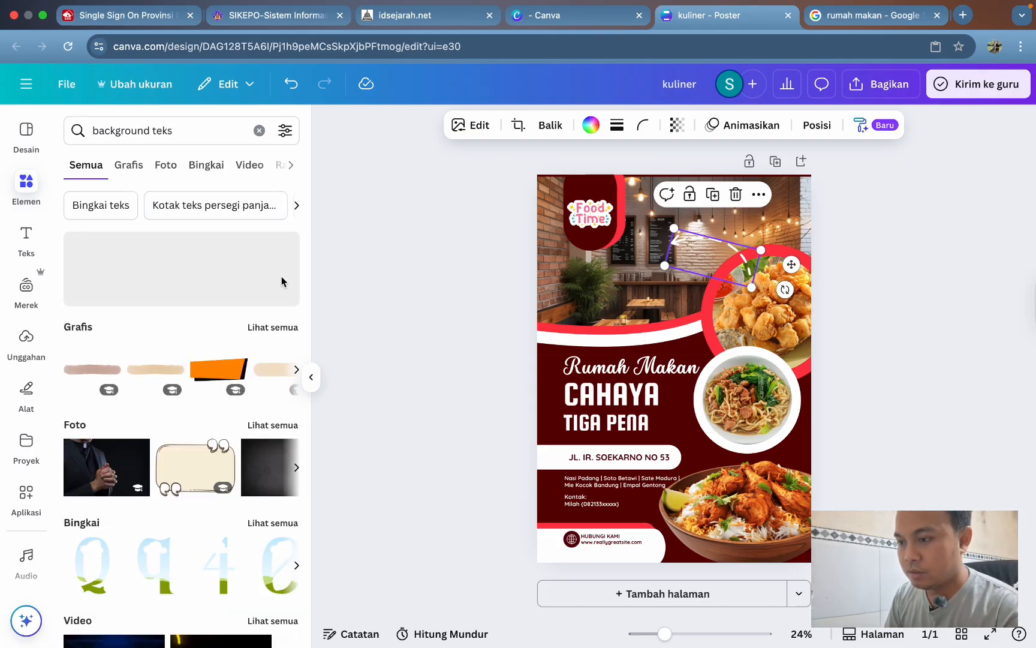
click(275, 328)
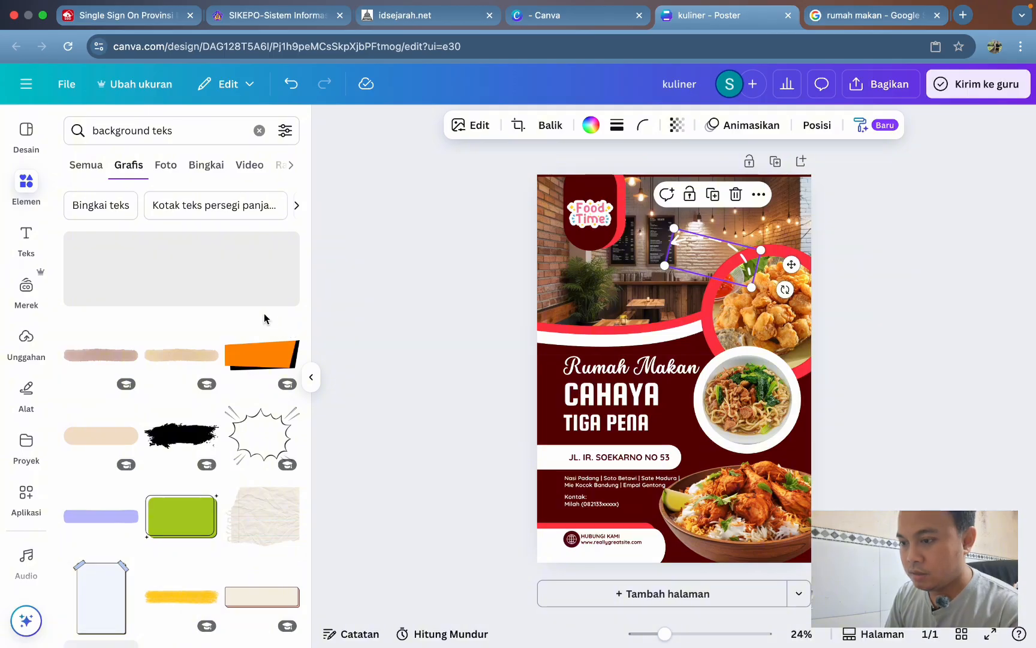
Add the white comic burst graphic, shrink it and place it on the header photo at the dashed arrow's tip
click(261, 432)
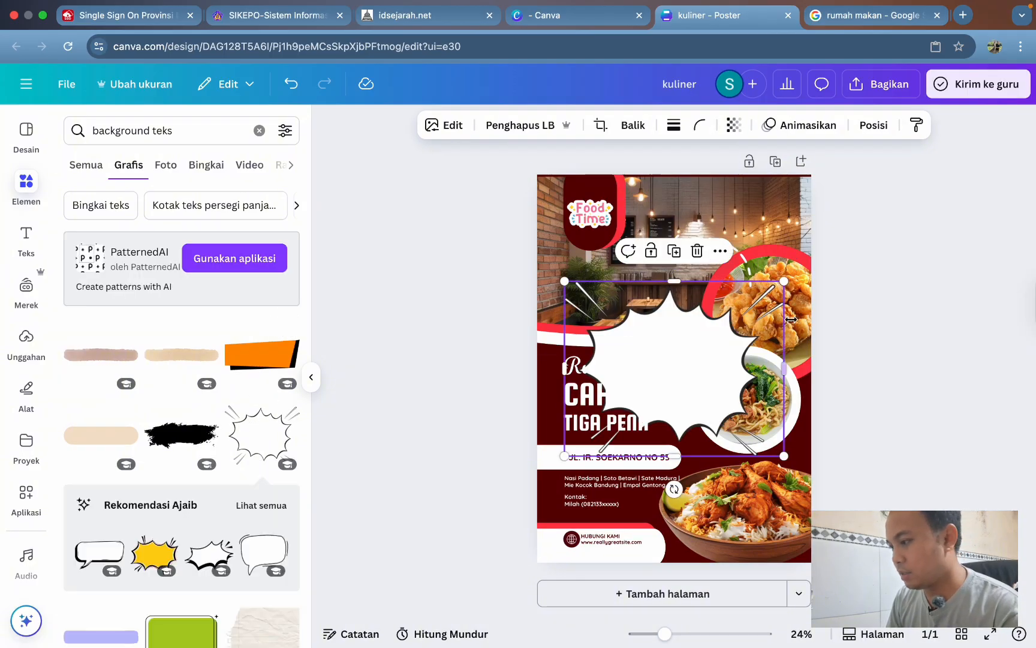
drag(784, 455, 657, 373)
drag(596, 298, 630, 249)
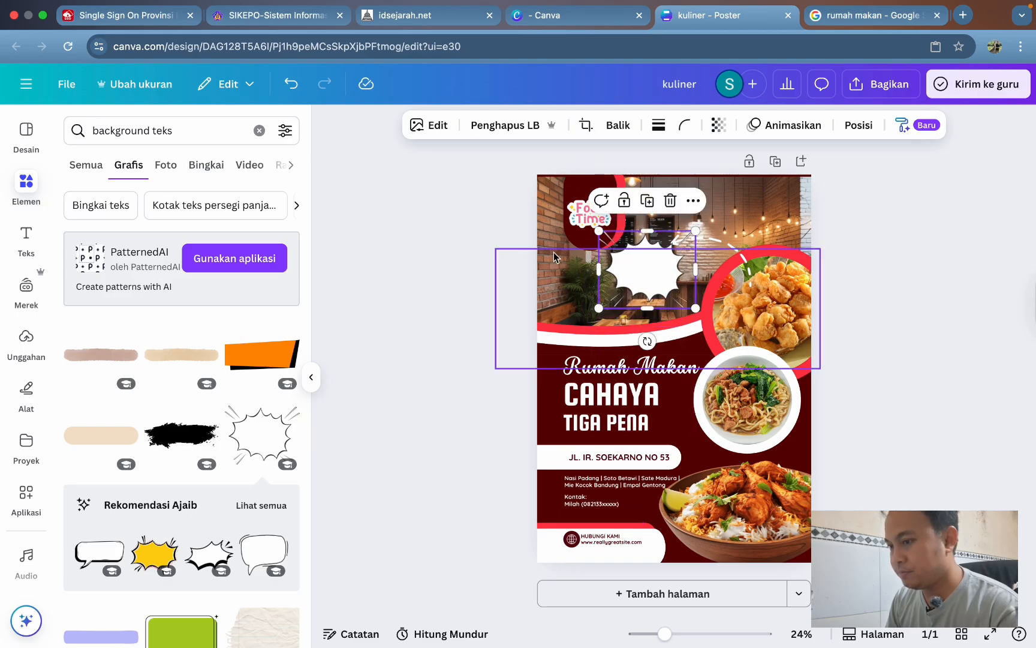
Add a subheading text reading "Gurame Crispy" on two lines
click(26, 237)
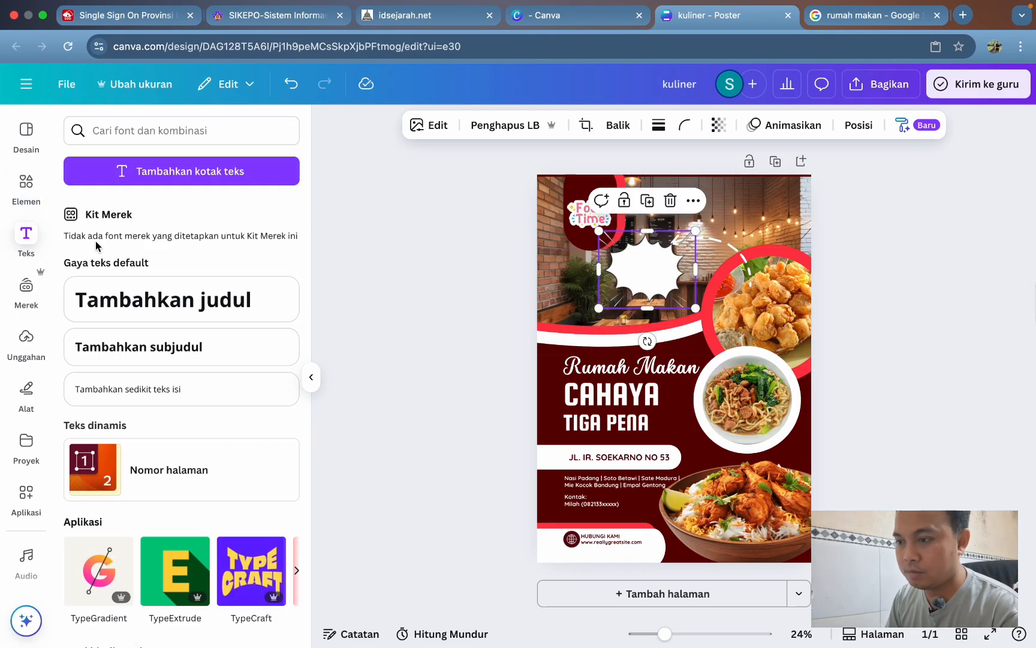
click(162, 346)
text(Gu)
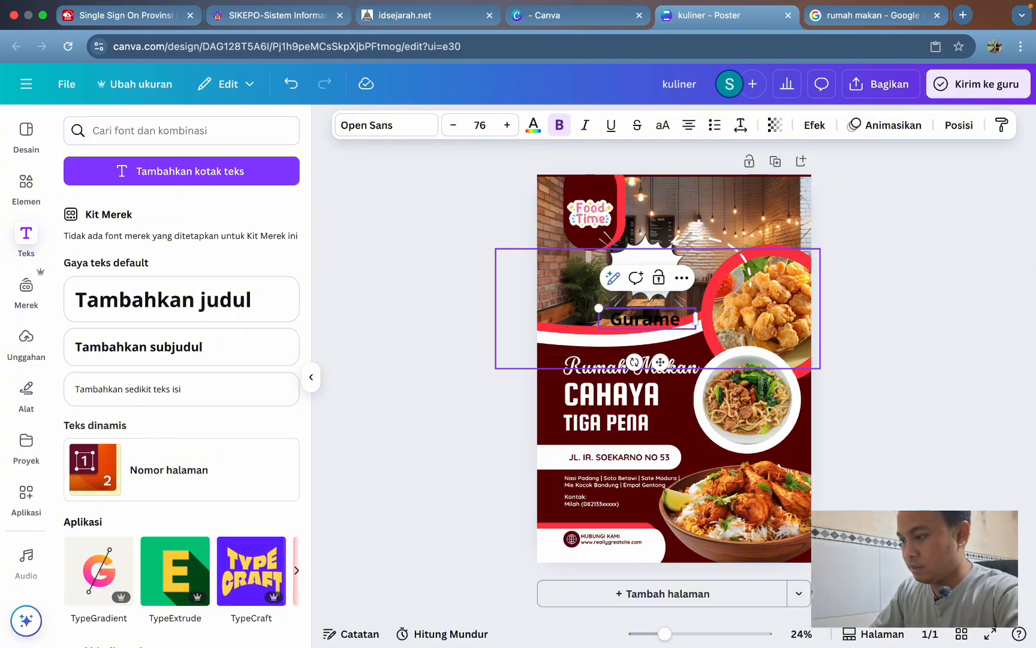
text(rame)
key(Return)
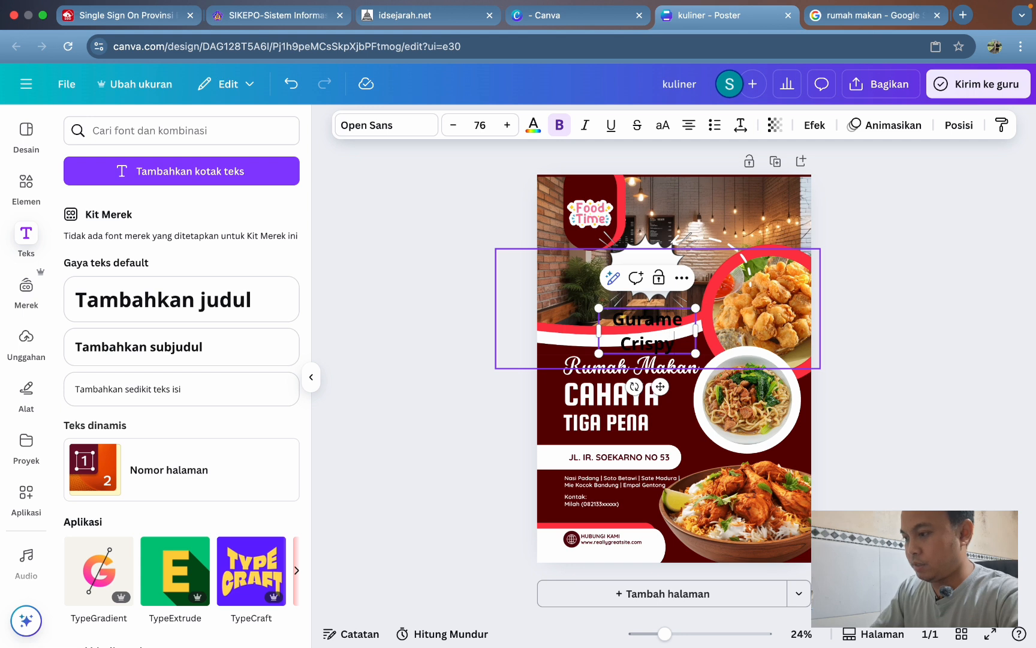
Shrink the "Gurame Crispy" text to font size 51.9, narrow its box and centre it inside the white burst
key(ctrl+a)
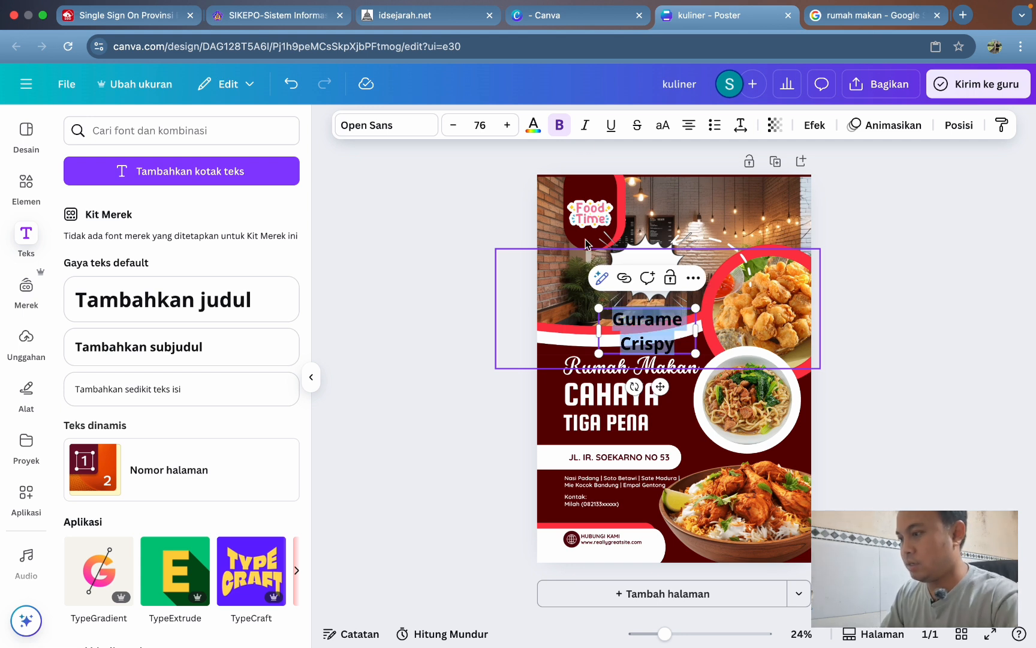
click(452, 125)
click(452, 125)
click(452, 125)
click(452, 125)
click(452, 125)
click(452, 124)
click(452, 124)
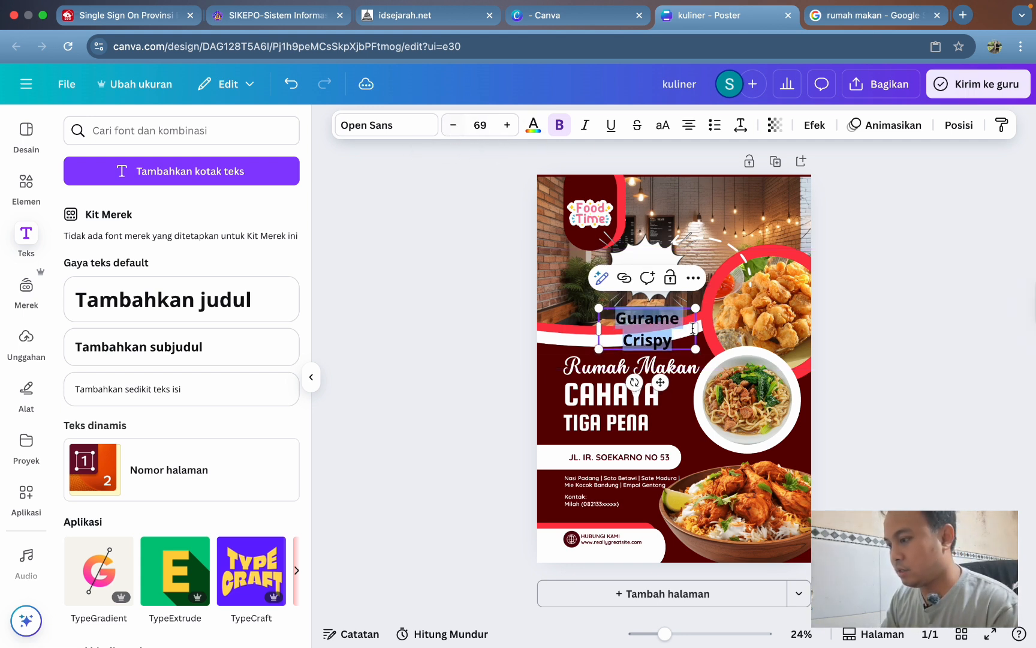
drag(696, 333, 656, 319)
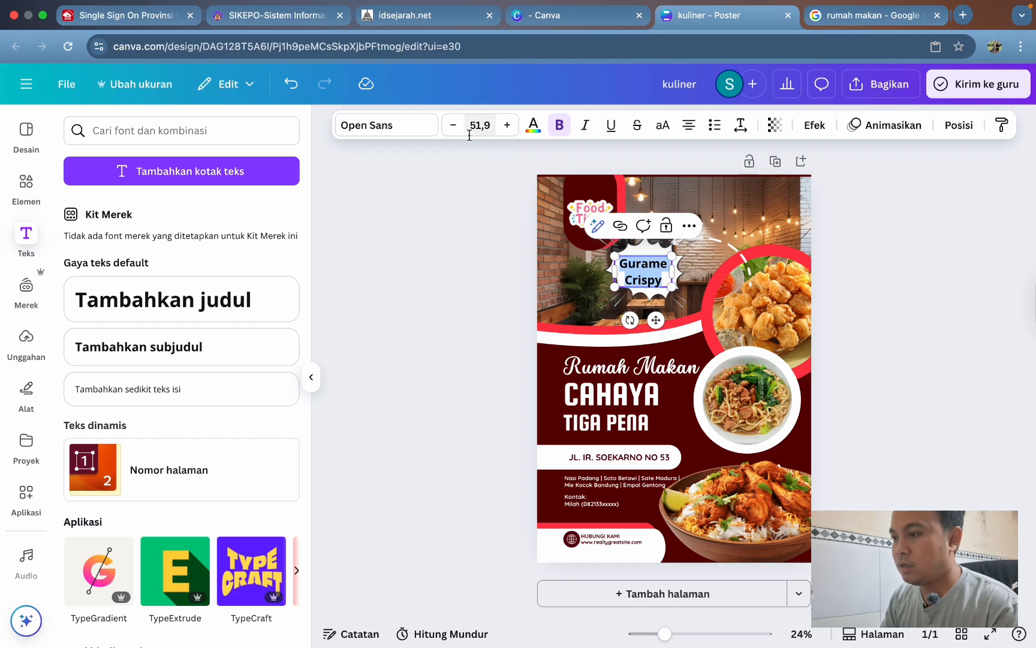
Change the font of the "Gurame Crispy" text to Contrail One
click(411, 129)
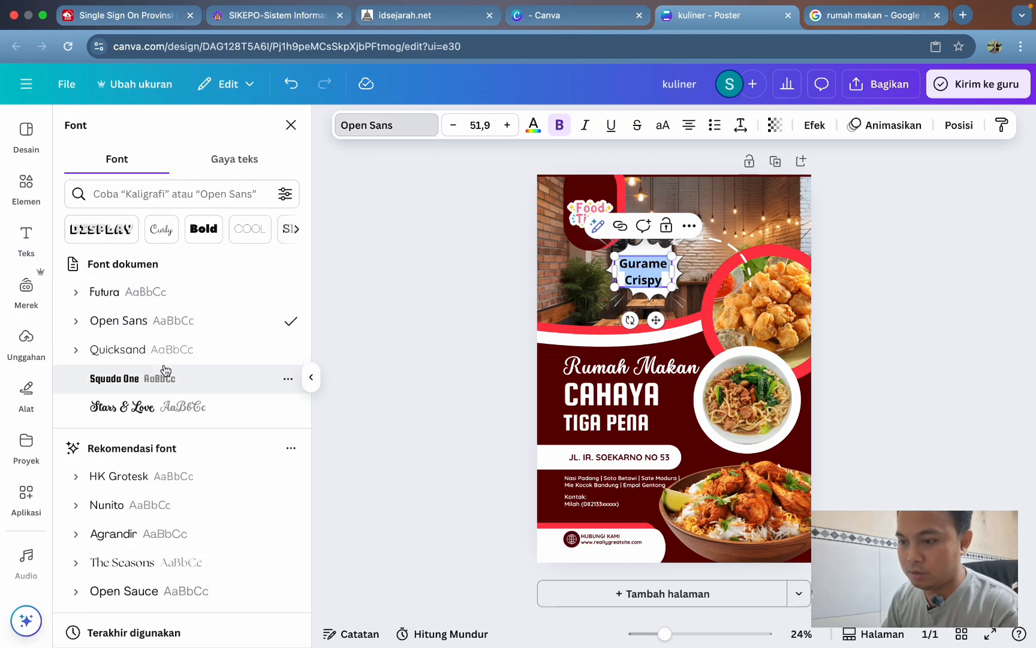
scroll(166, 370, down, 4)
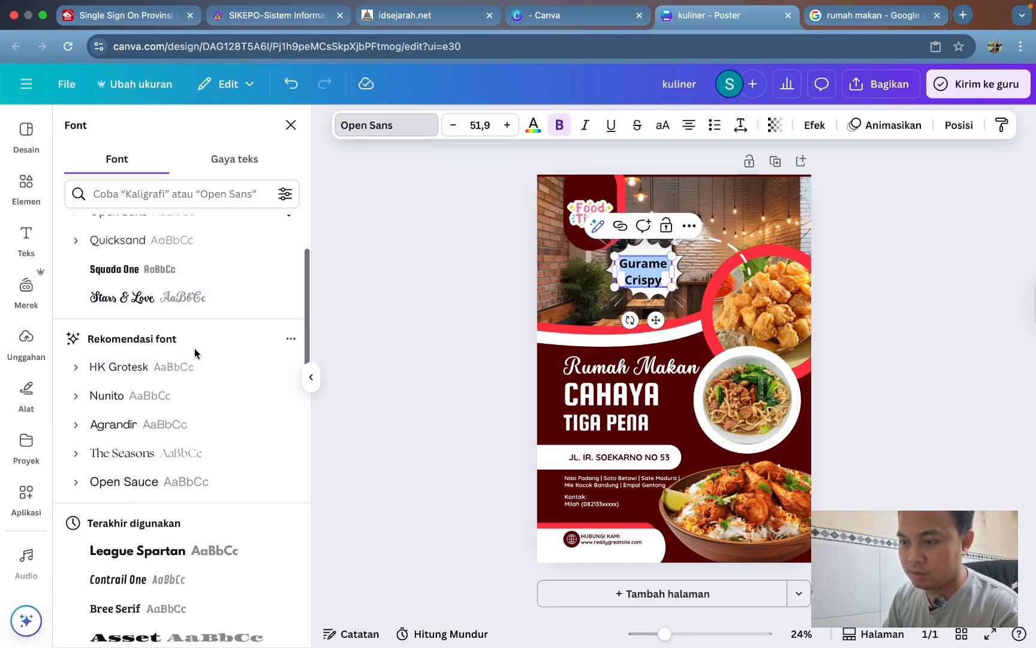
scroll(179, 404, down, 8)
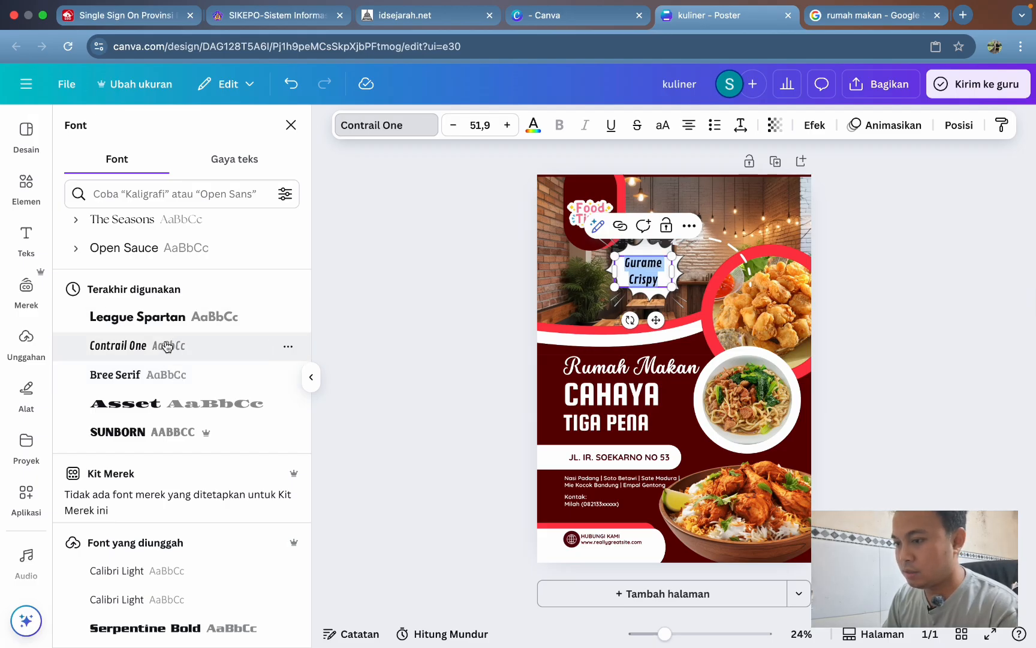
click(456, 333)
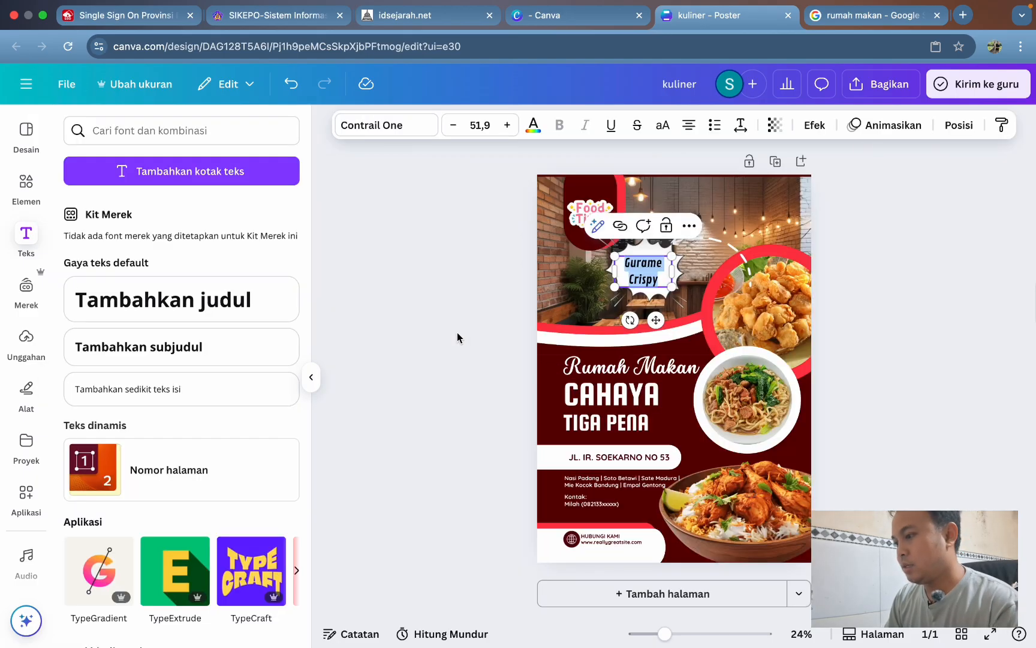
click(912, 300)
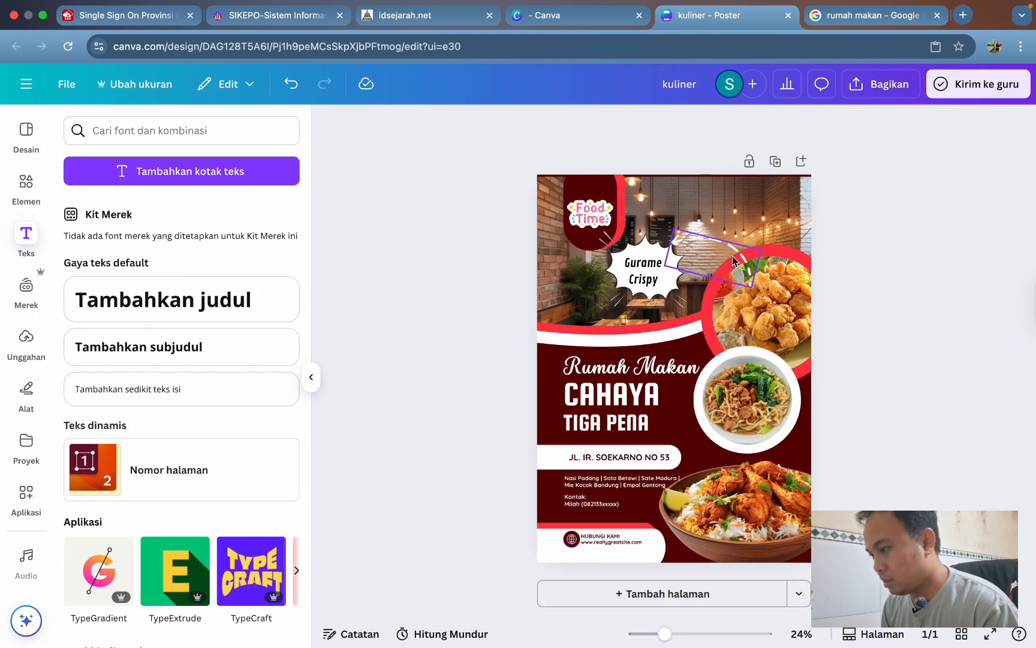
Nudge the white dashed arrow slightly to the right between the burst and the red-bordered food photo
drag(736, 254, 740, 256)
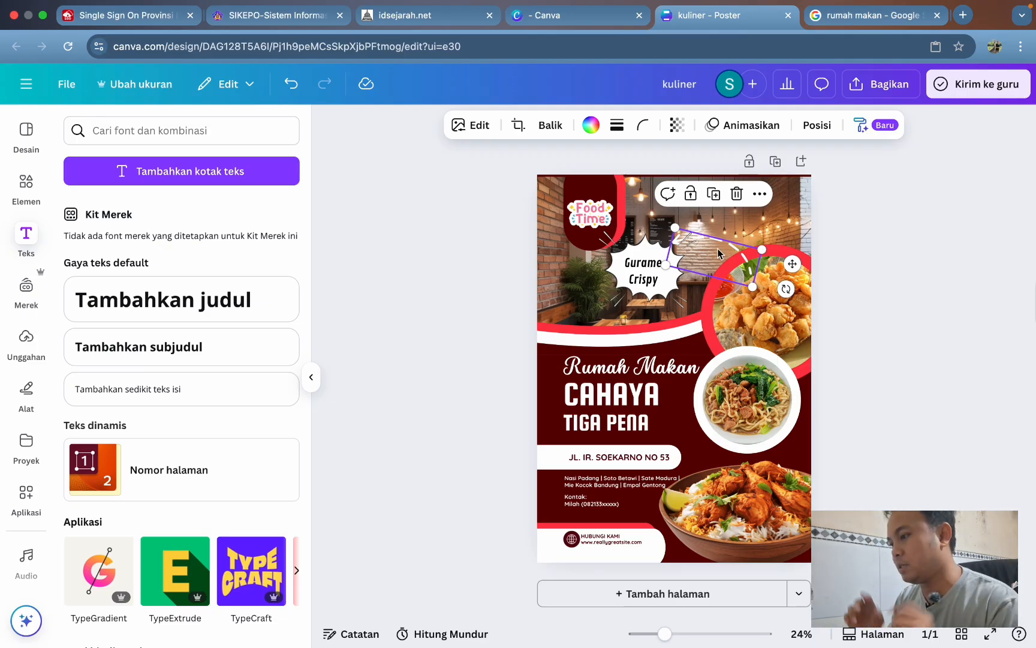
click(823, 126)
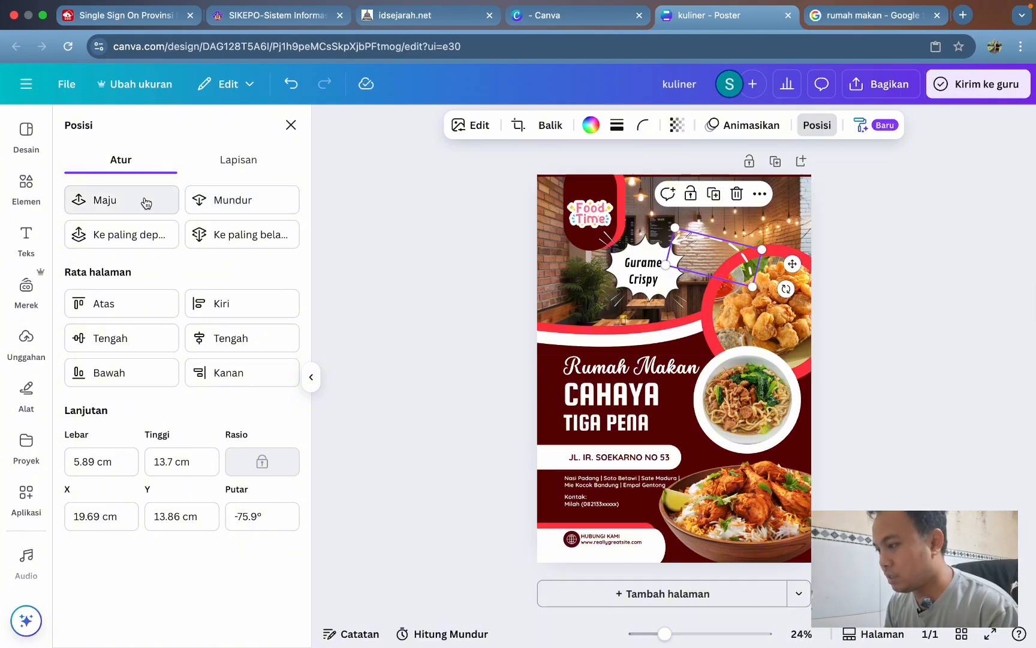
click(333, 320)
click(795, 327)
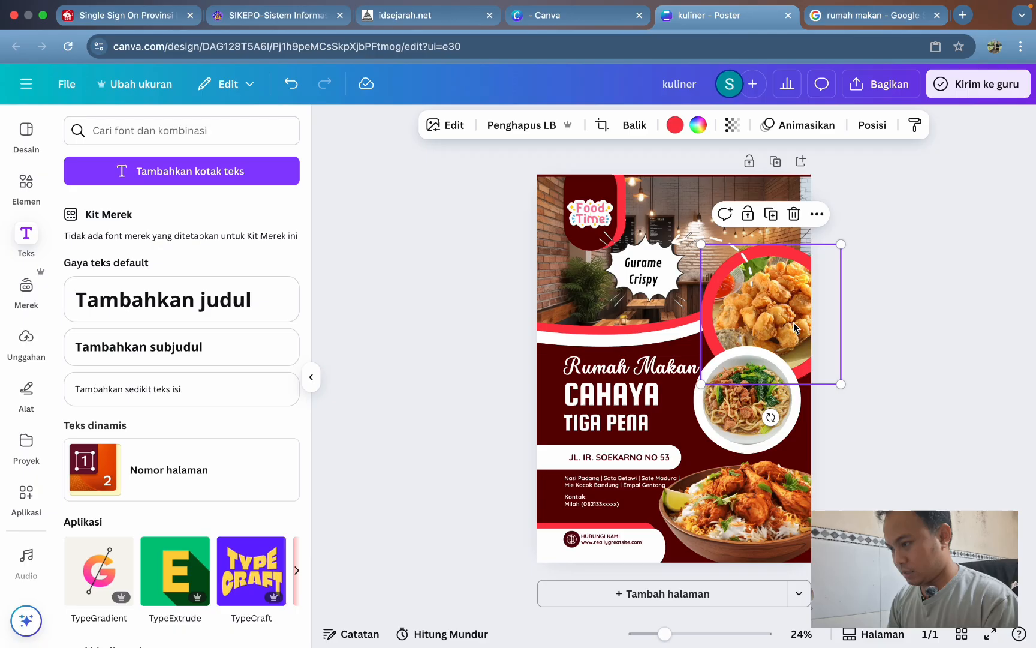
click(894, 291)
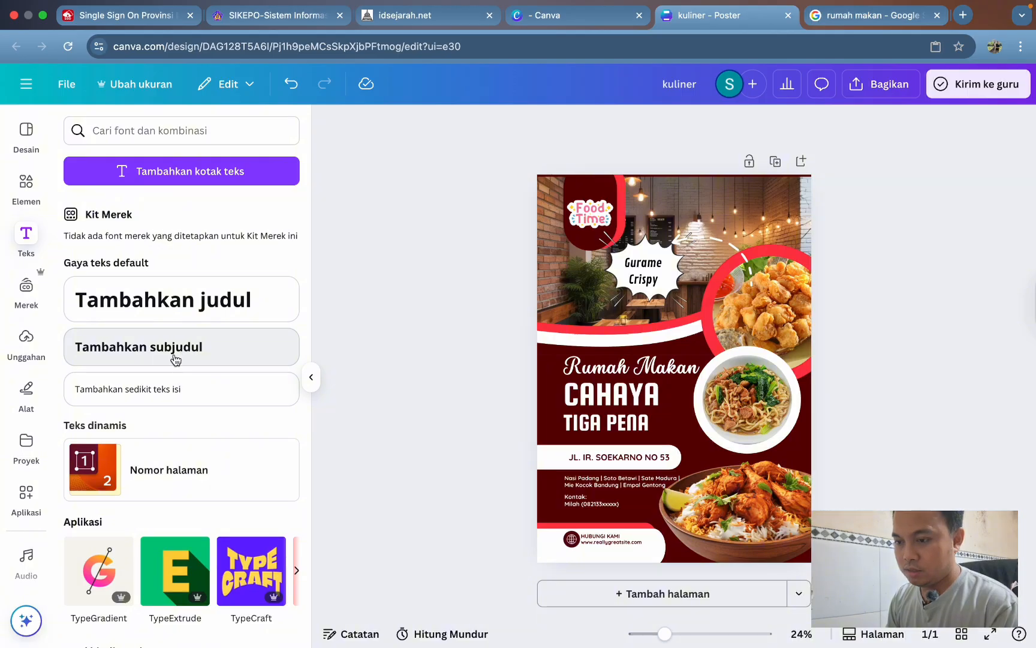
Add the curved green "Coffee Break" font combination, shrink it to font size 52.3 and place it over the top of the noodle photo
scroll(176, 506, down, 7)
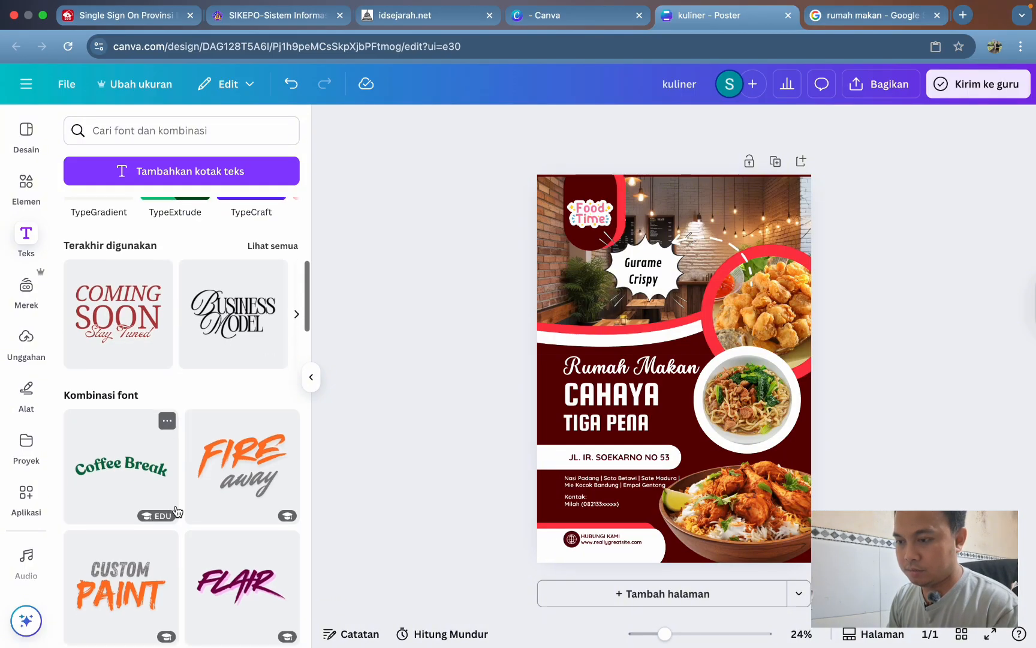
scroll(178, 511, down, 3)
click(122, 396)
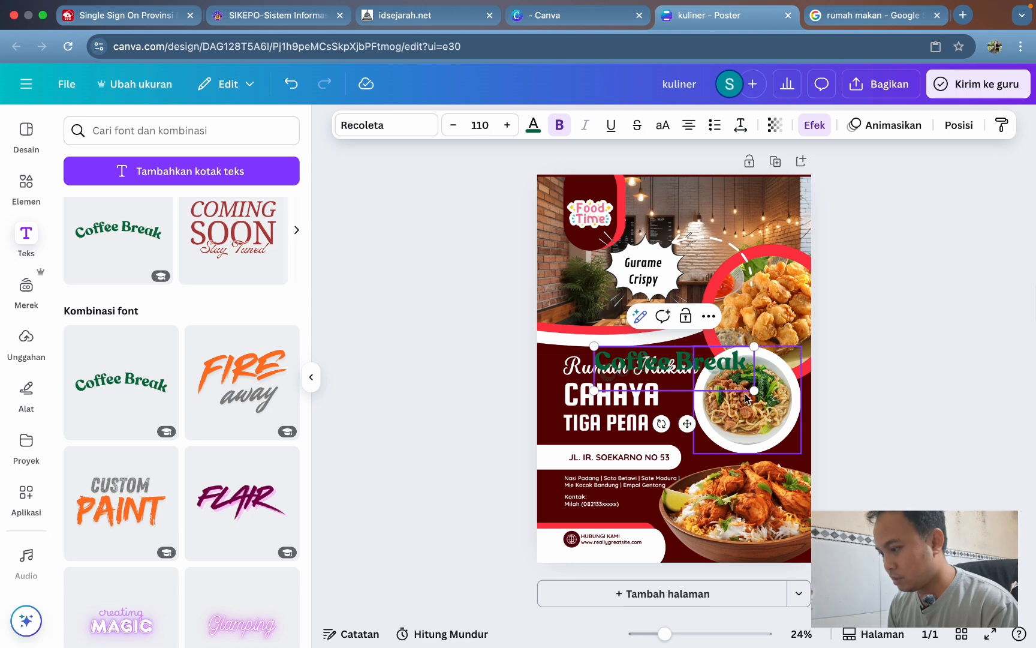
mouse_move(749, 391)
mouse_down()
mouse_move(670, 368)
mouse_move(655, 433)
mouse_move(741, 402)
mouse_up()
drag(759, 401, 760, 402)
Replace the "Coffee Break" text with "Mie Ayam" and move it up onto the white rim of the noodle photo
double_click(768, 360)
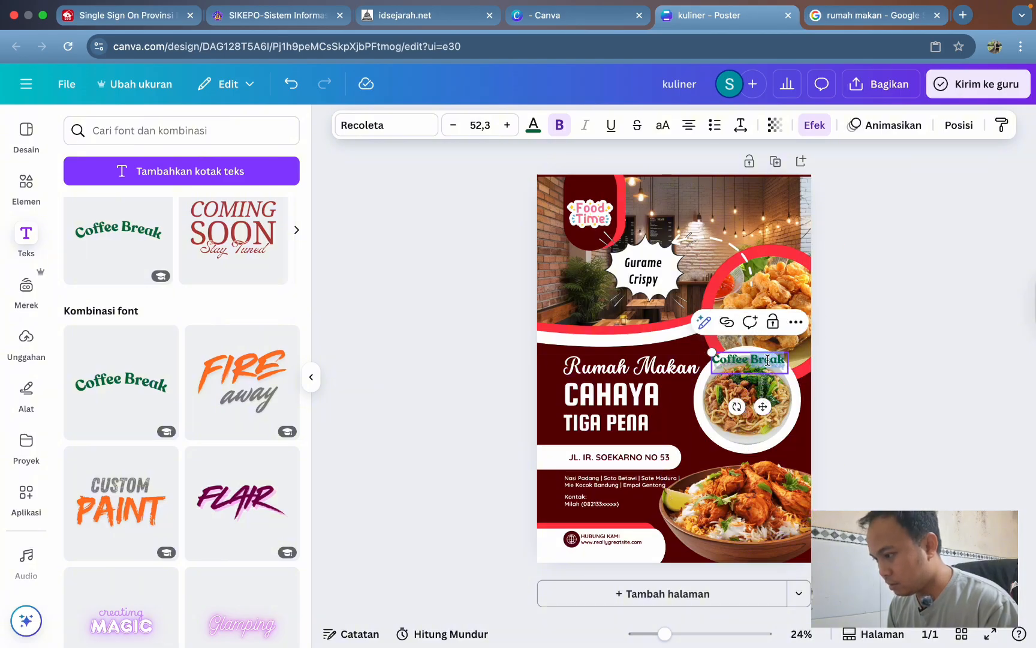
key(ctrl+a)
text(Mie)
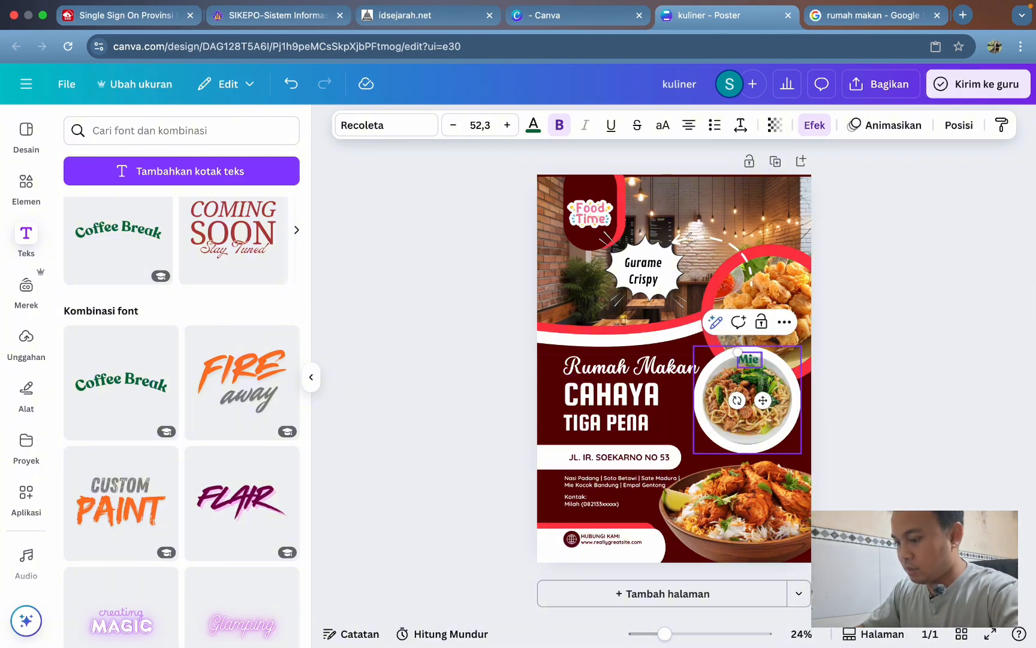
text( Ayam)
click(902, 351)
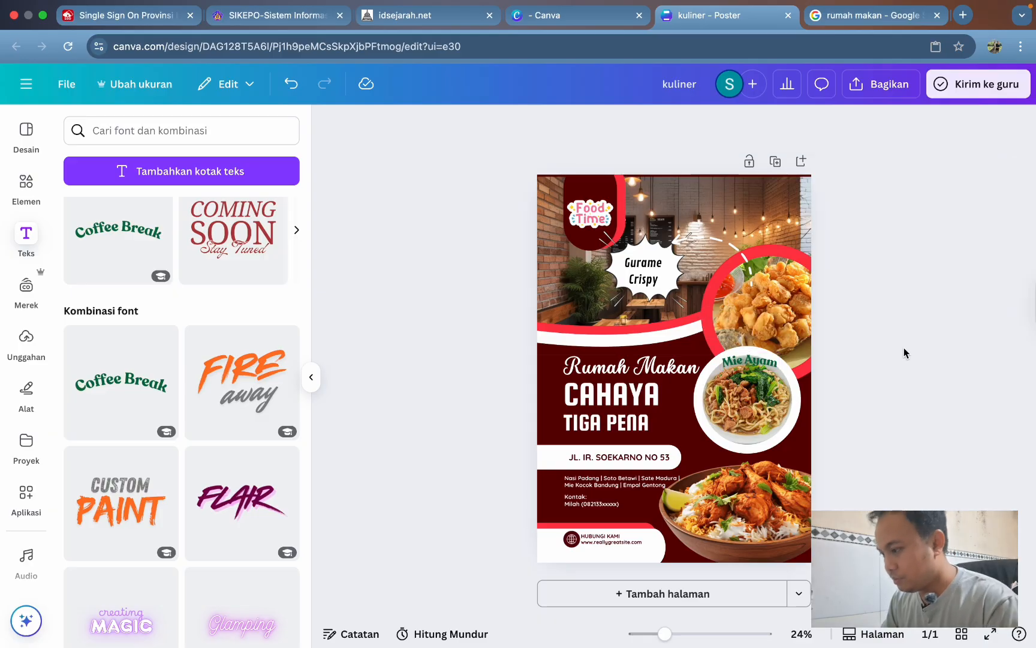
mouse_move(756, 372)
mouse_down()
mouse_move(754, 445)
mouse_move(756, 360)
mouse_up()
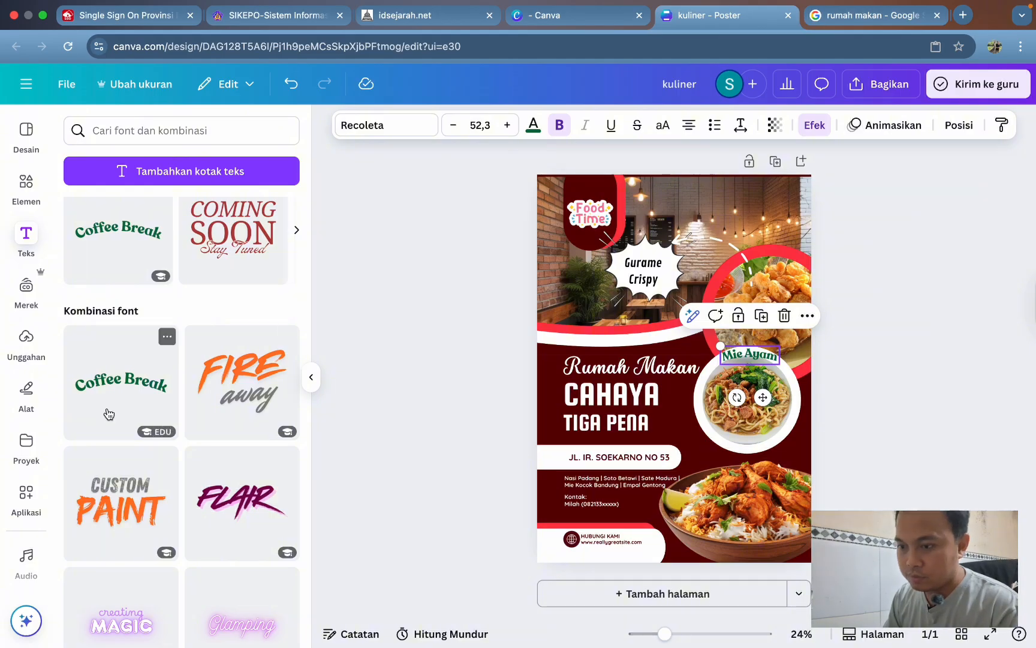
Increase the curve effect of the "Mie Ayam" text to 58 and shift it slightly down to follow the white rim
click(814, 127)
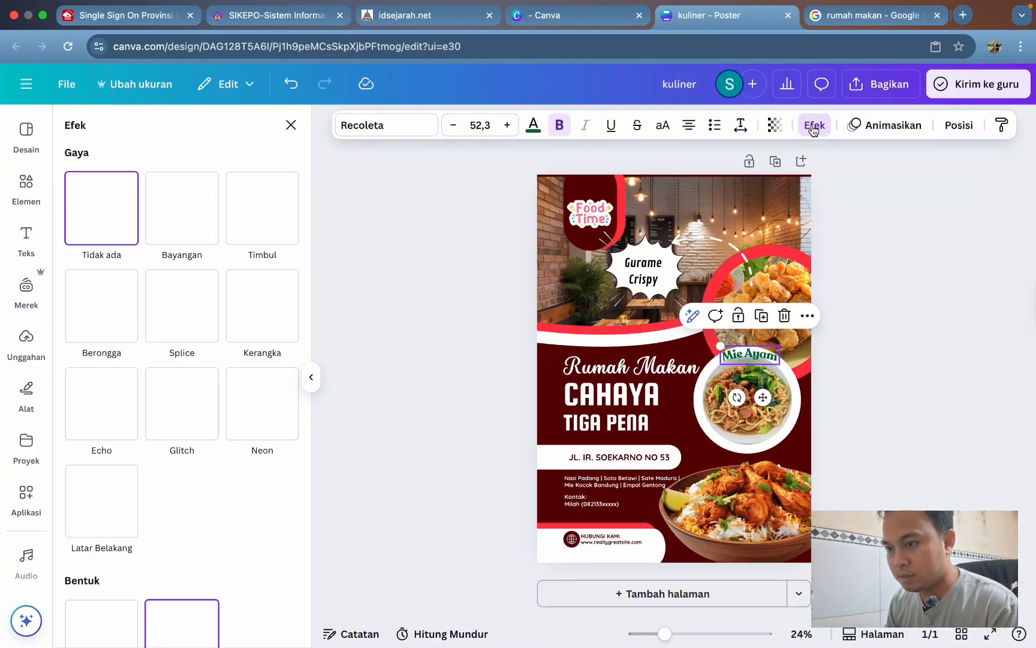
scroll(256, 336, down, 3)
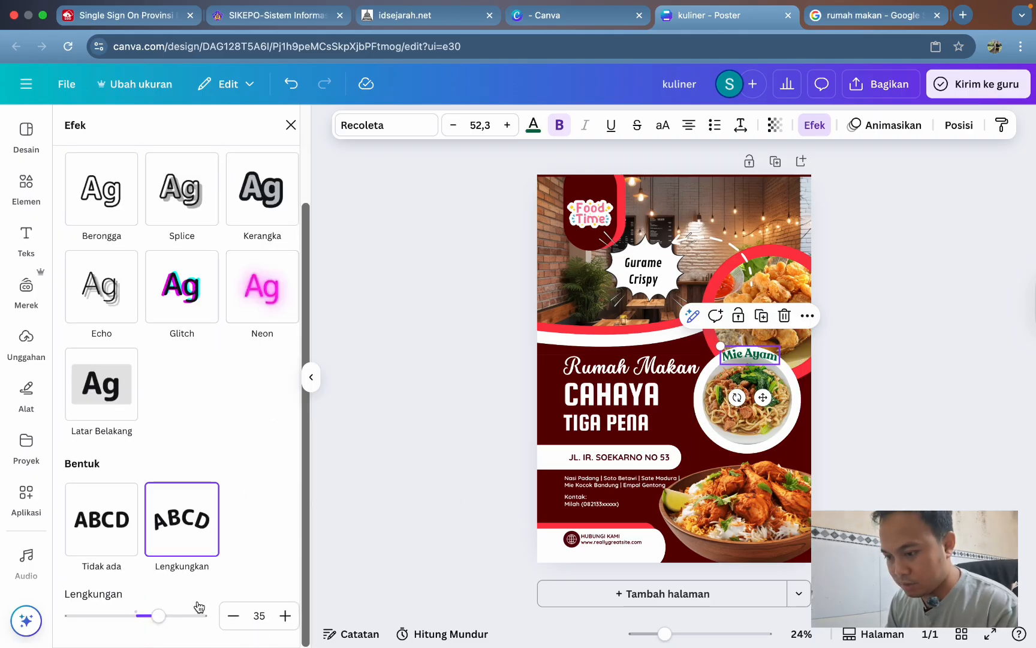
mouse_move(159, 616)
mouse_down()
mouse_move(178, 633)
mouse_move(171, 621)
mouse_up()
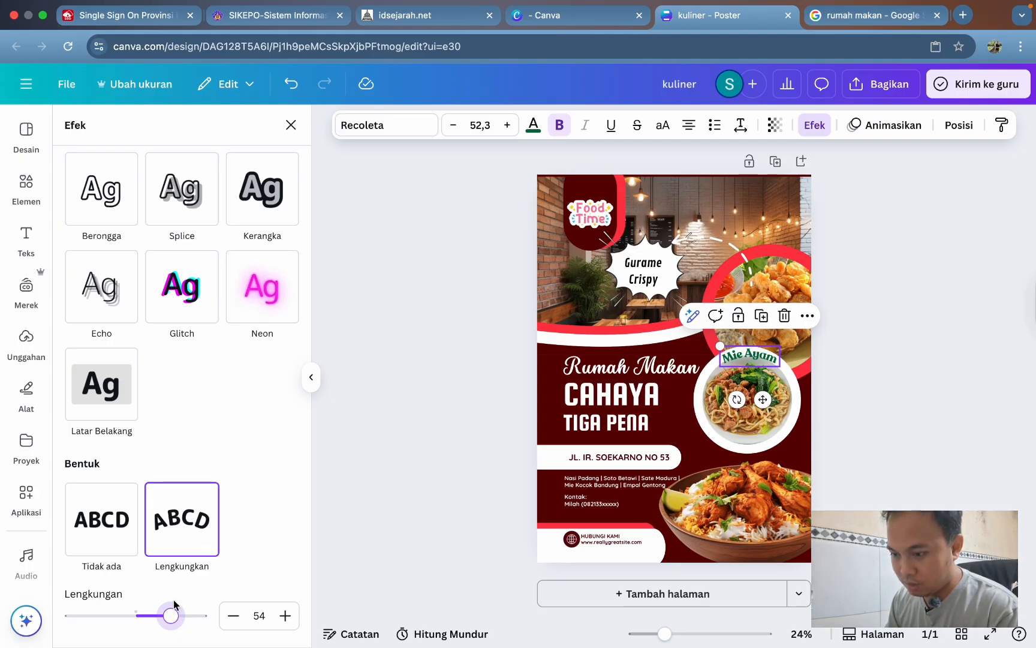
drag(171, 620, 175, 620)
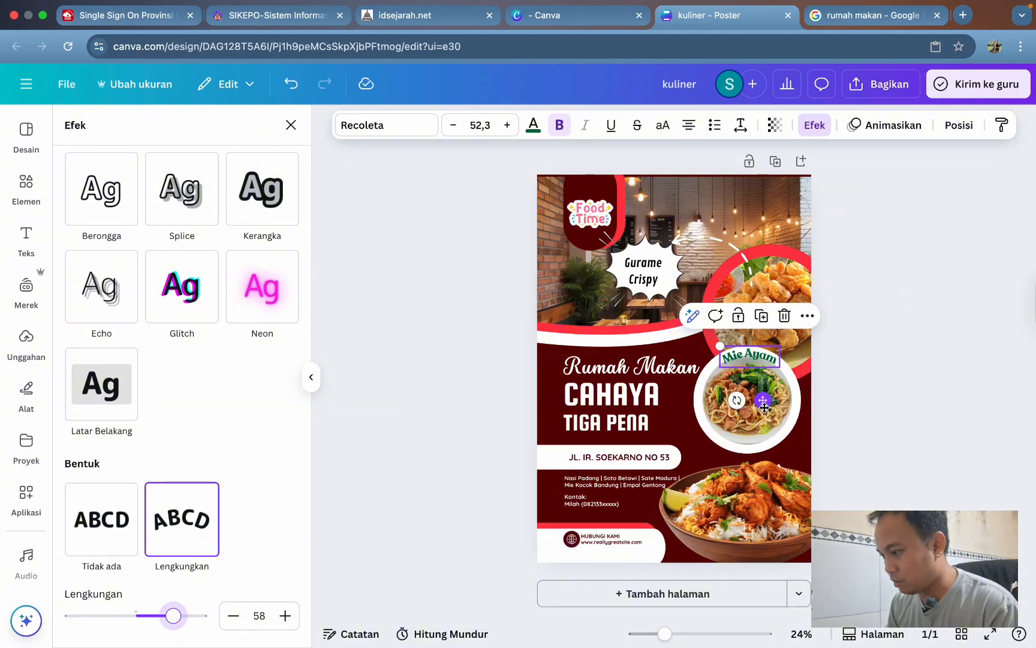
drag(763, 404, 763, 407)
click(948, 348)
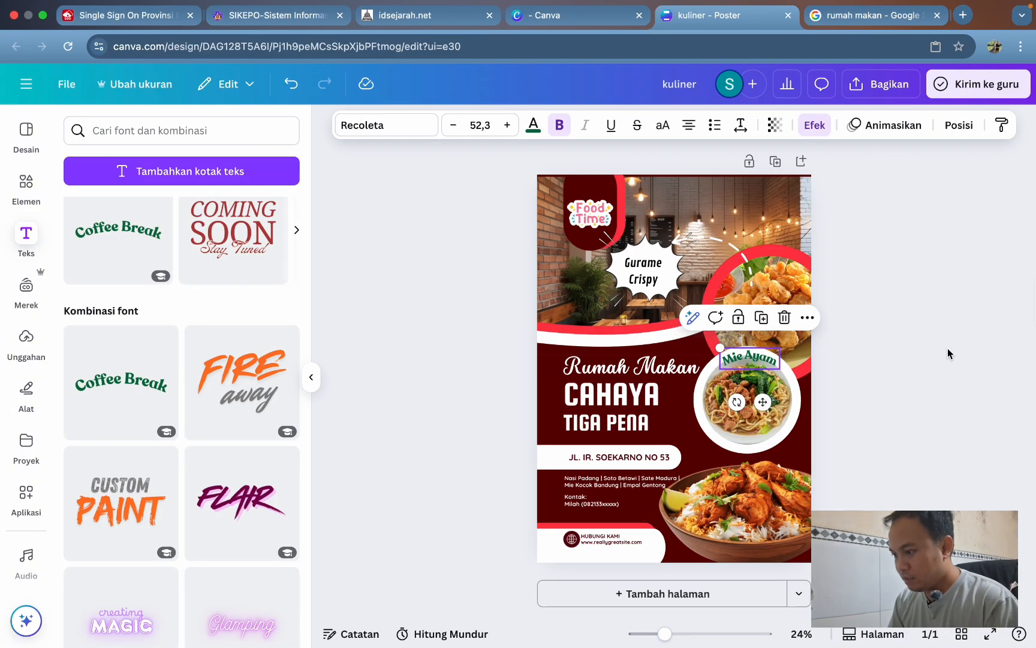
click(947, 350)
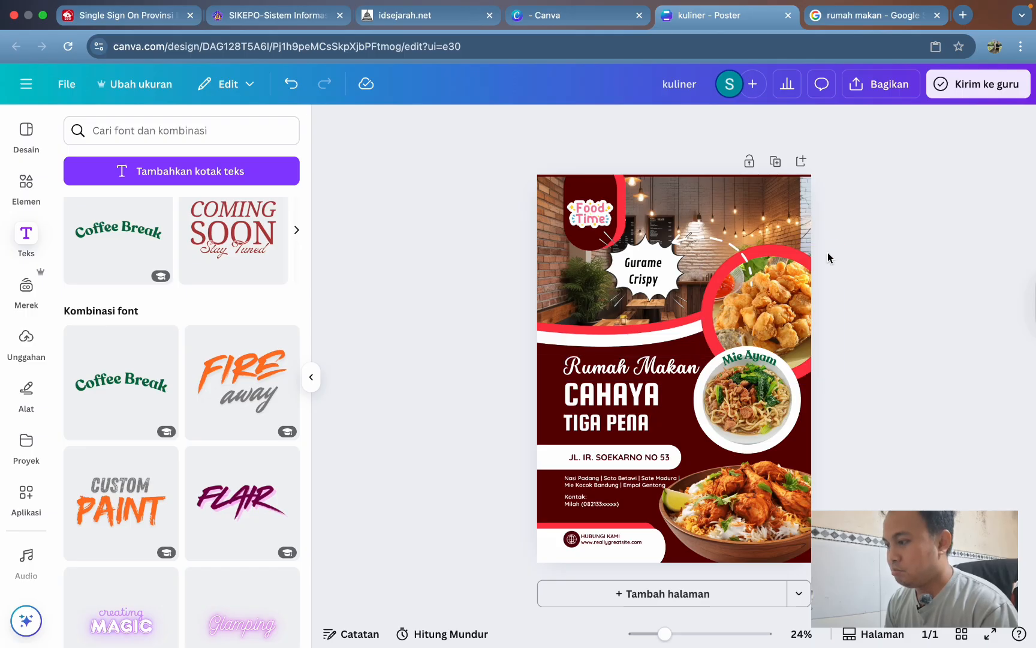
click(312, 379)
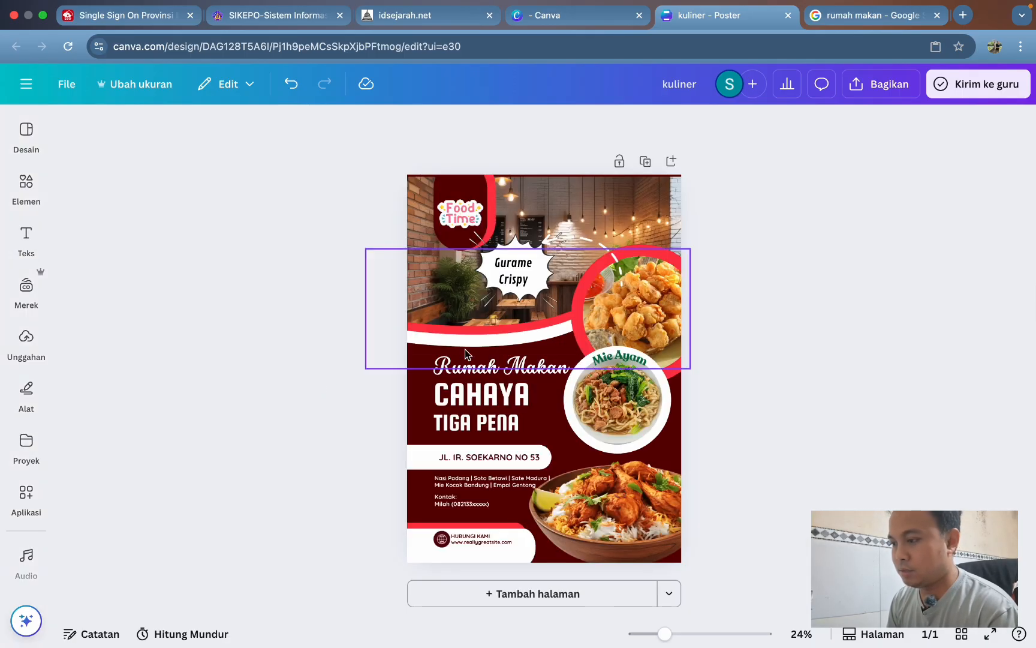
click(846, 18)
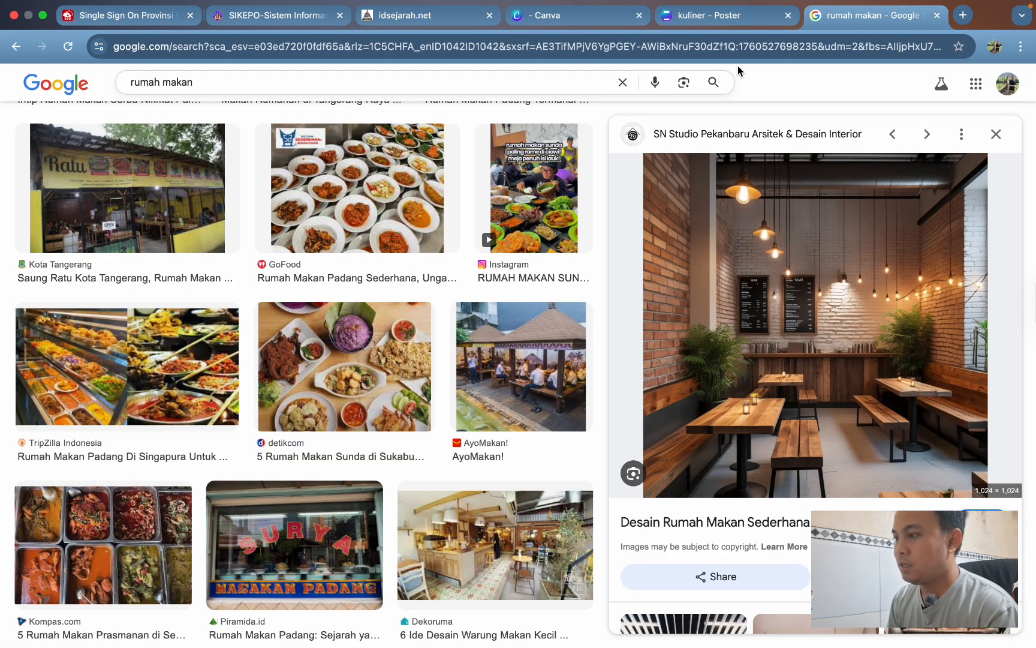
click(726, 23)
click(26, 351)
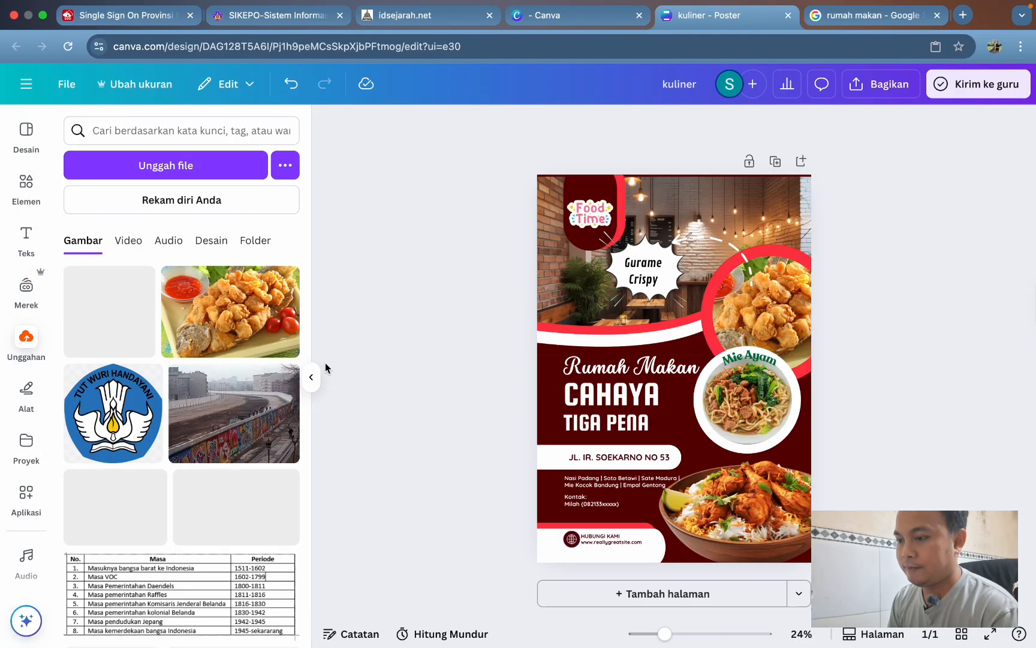
click(311, 377)
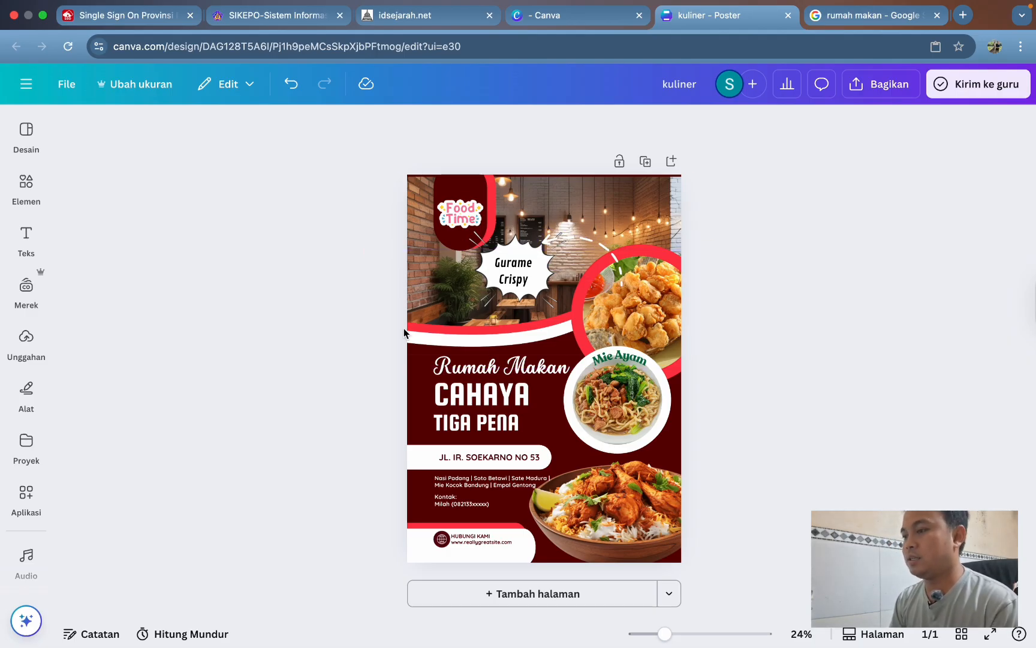
Download the poster as a PNG file at size 1 (1,587 × 2,245 pixels)
click(882, 90)
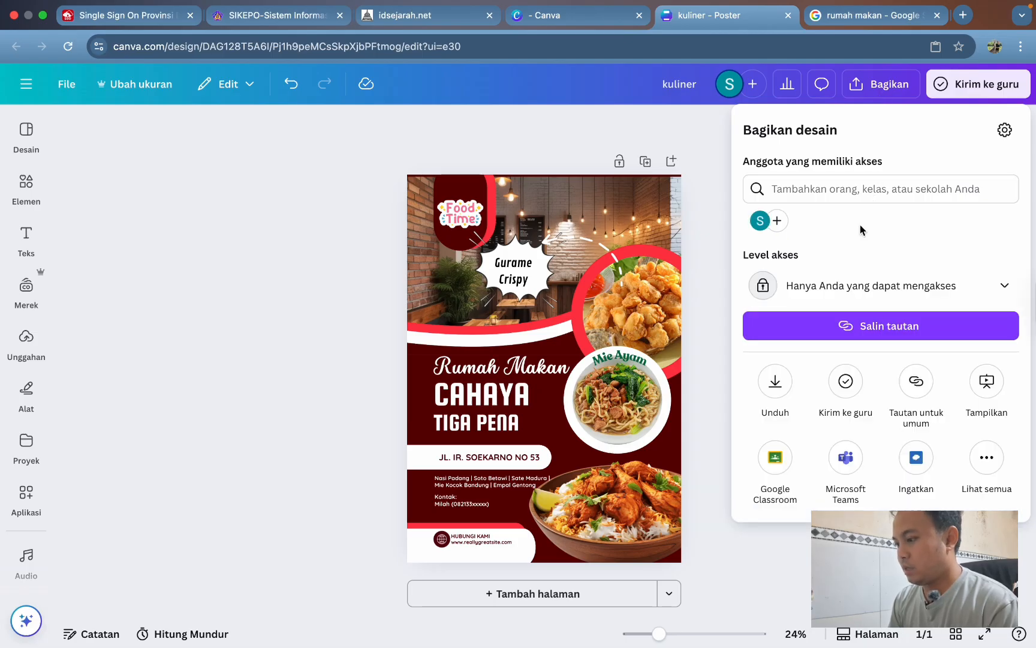
click(777, 379)
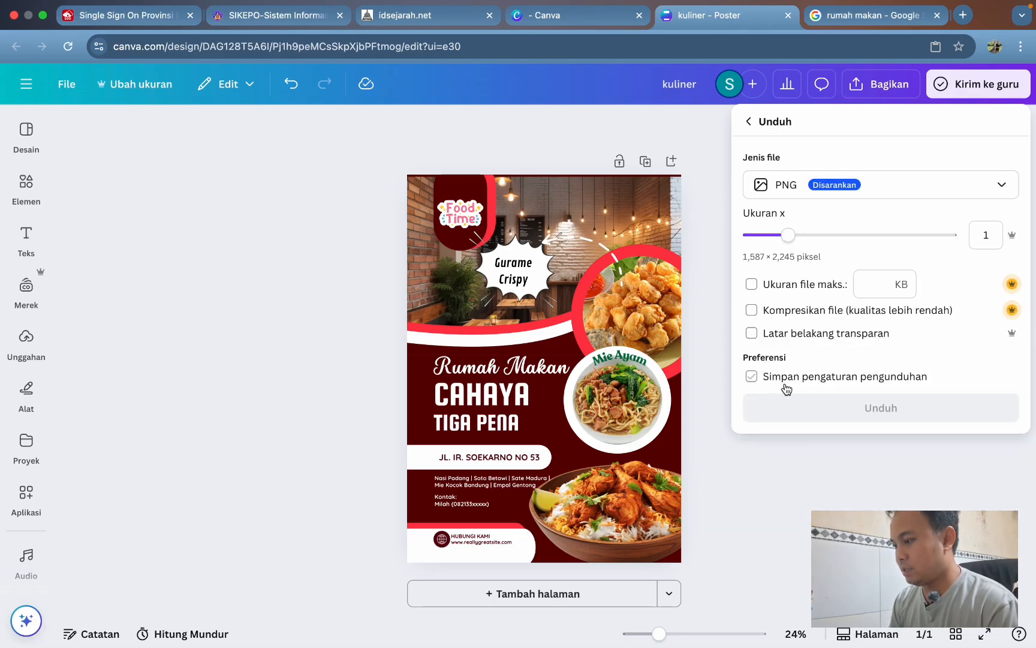
click(748, 121)
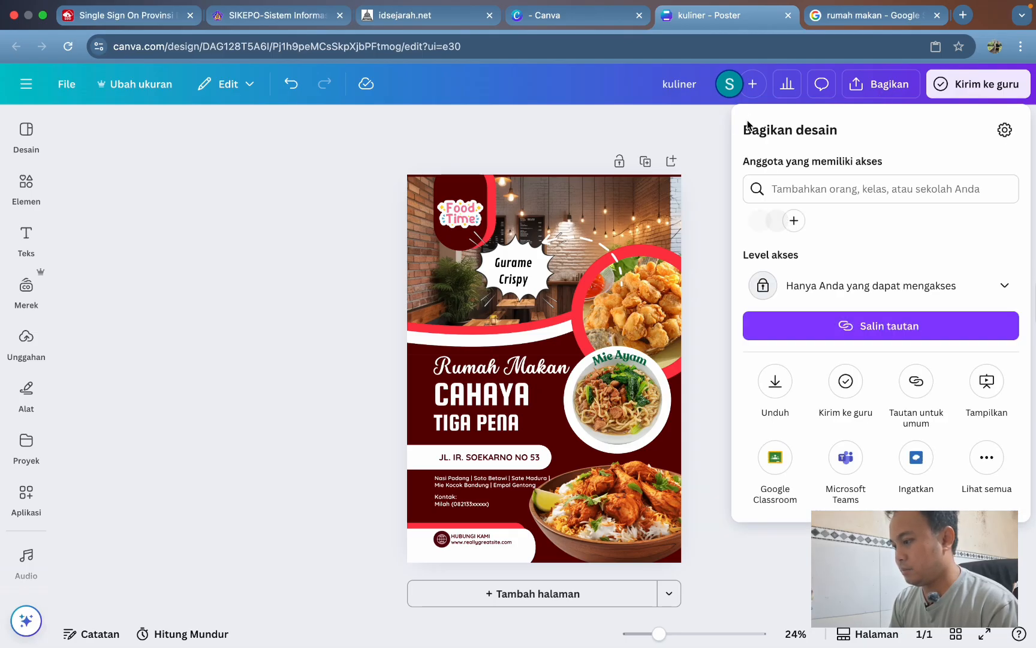
click(776, 381)
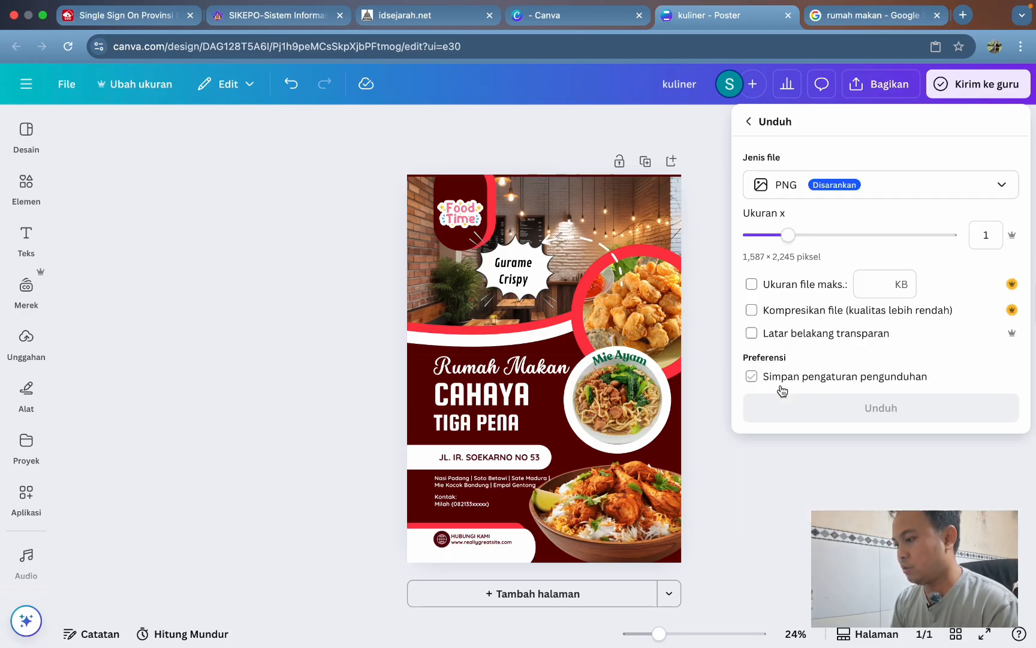
click(828, 191)
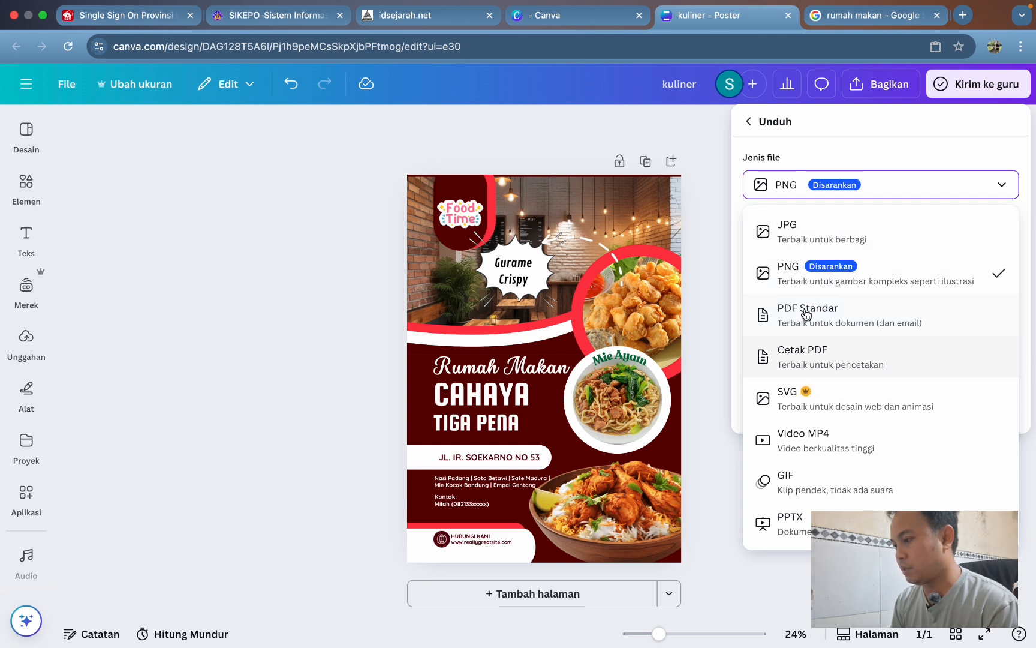
click(804, 276)
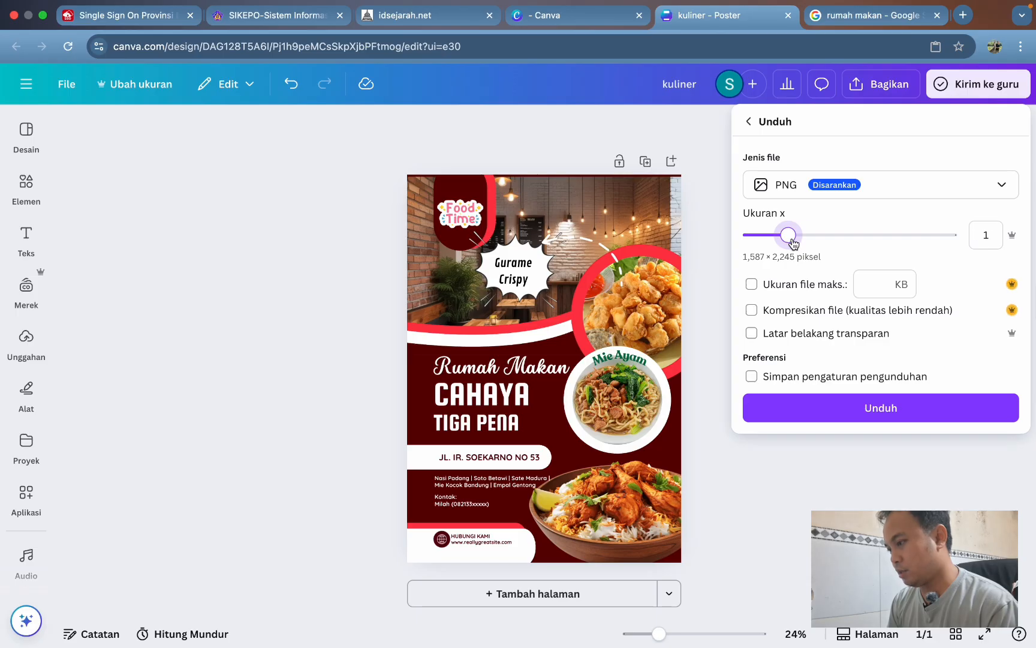
mouse_move(793, 240)
mouse_down()
mouse_move(835, 241)
mouse_move(792, 241)
mouse_up()
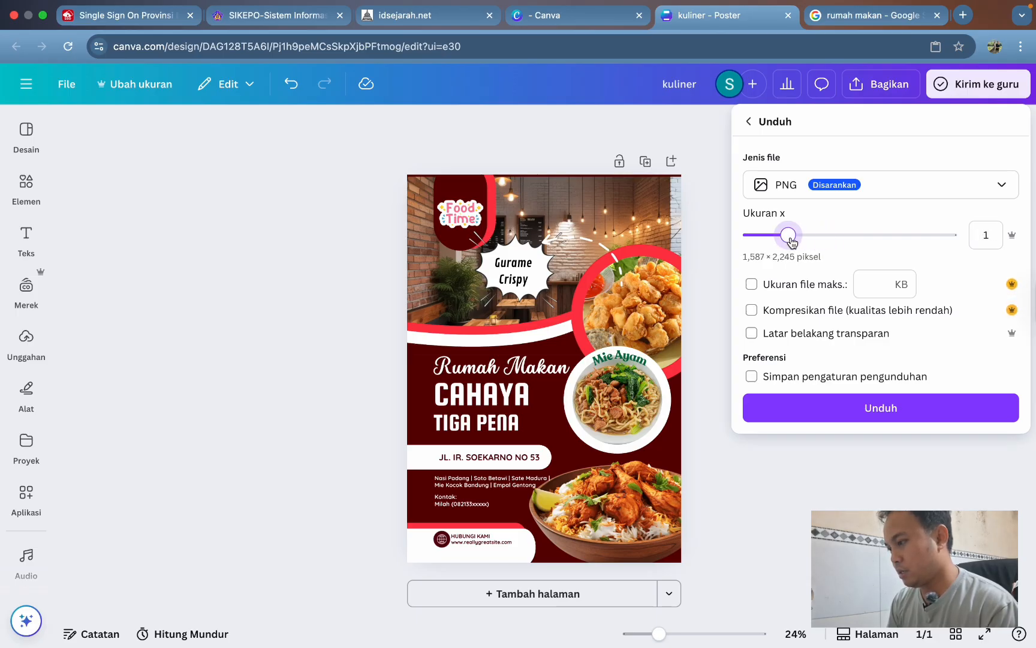
click(829, 410)
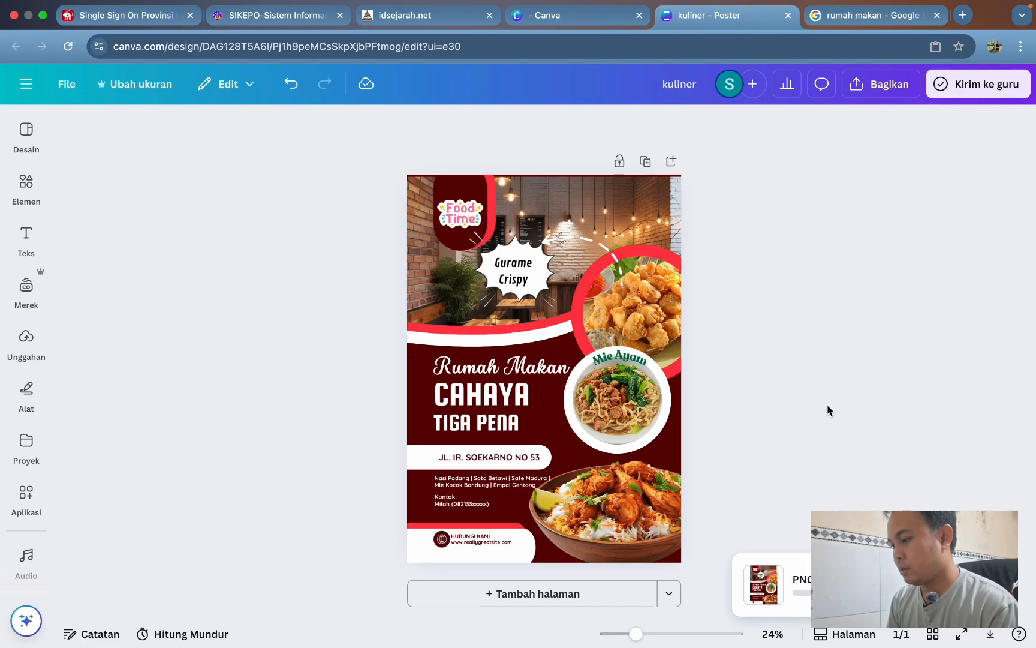